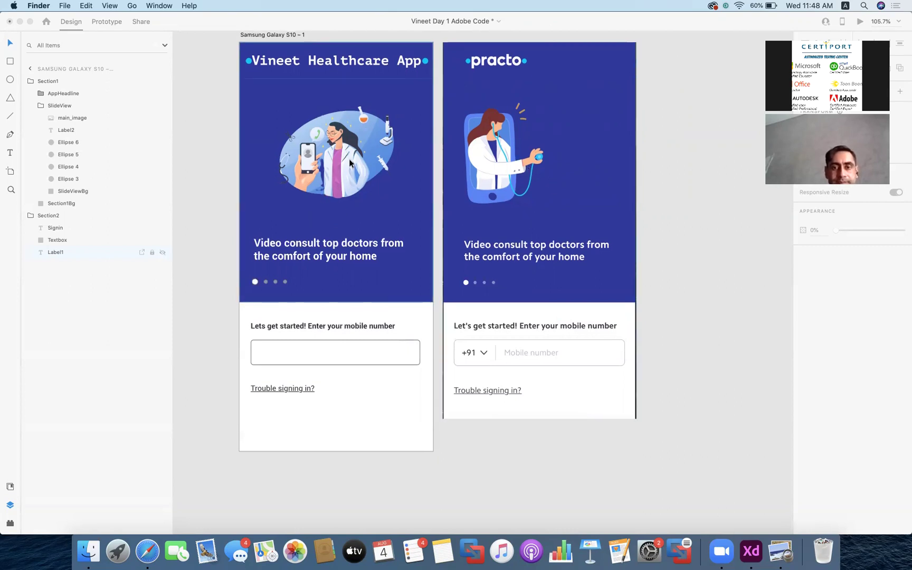
Delete the Practo design reference image beside the Samsung Galaxy S10 – 1 artboard
scroll(238, 54, "up", 3)
scroll(239, 55, "right", 3)
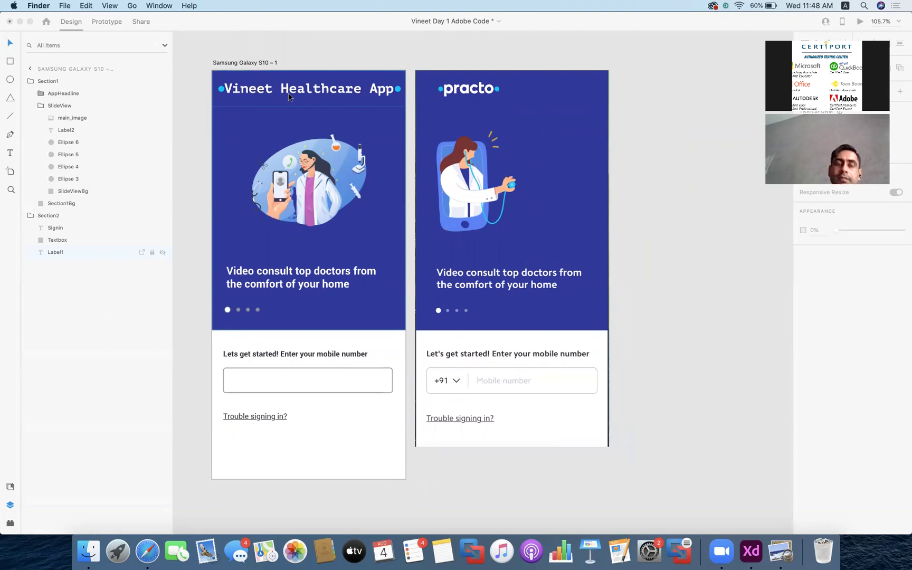
left_click(491, 216)
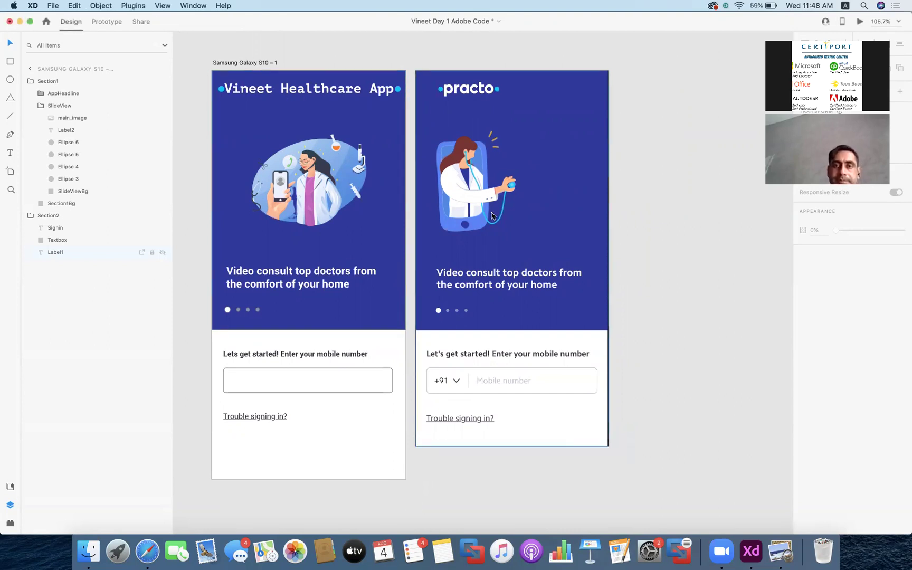
left_click(496, 220)
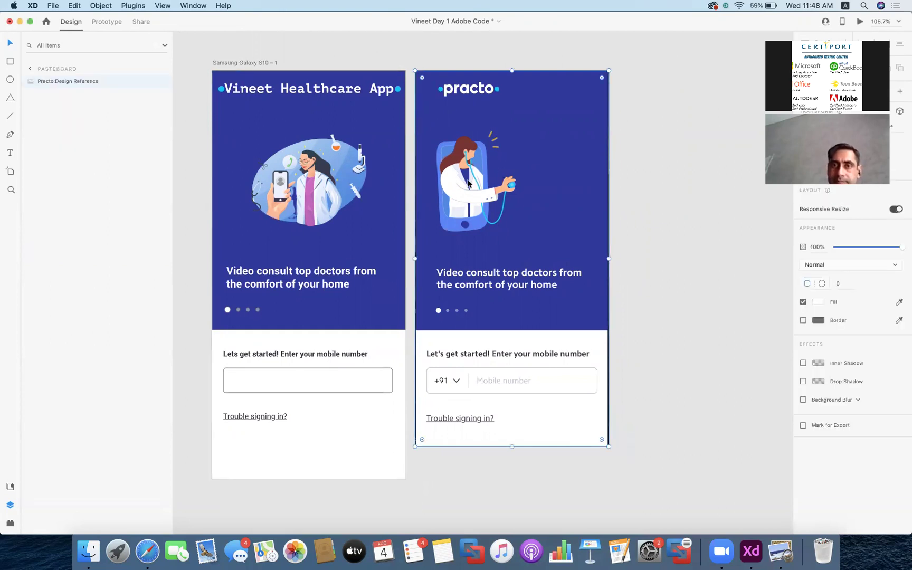
key("Delete")
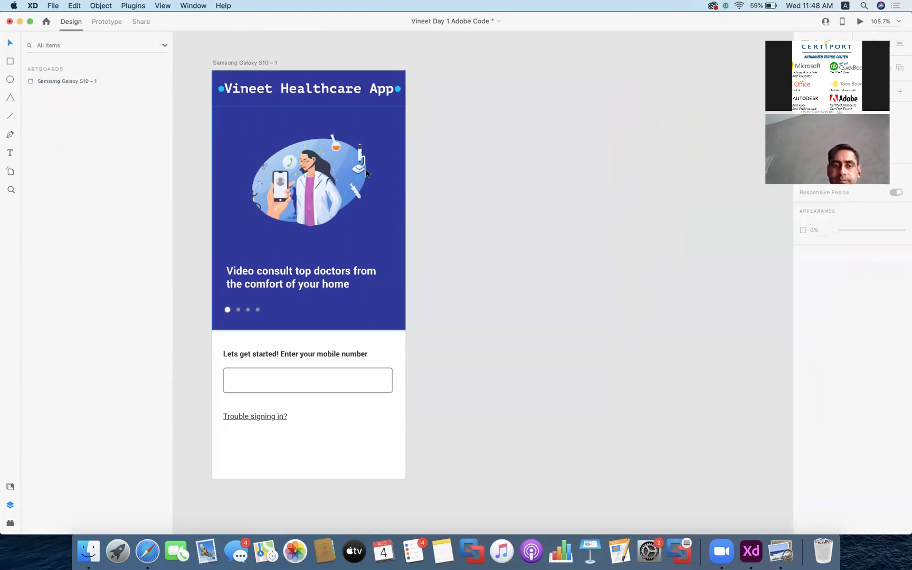
Rename the Samsung Galaxy S10 – 1 artboard as LoginPage
scroll(367, 173, "down", 3)
scroll(367, 173, "down", 1)
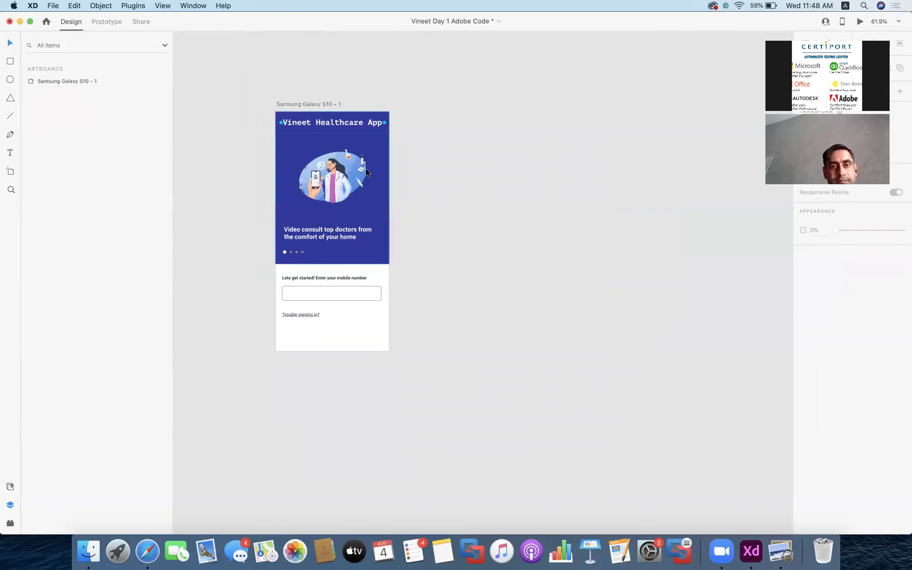
left_click(311, 106)
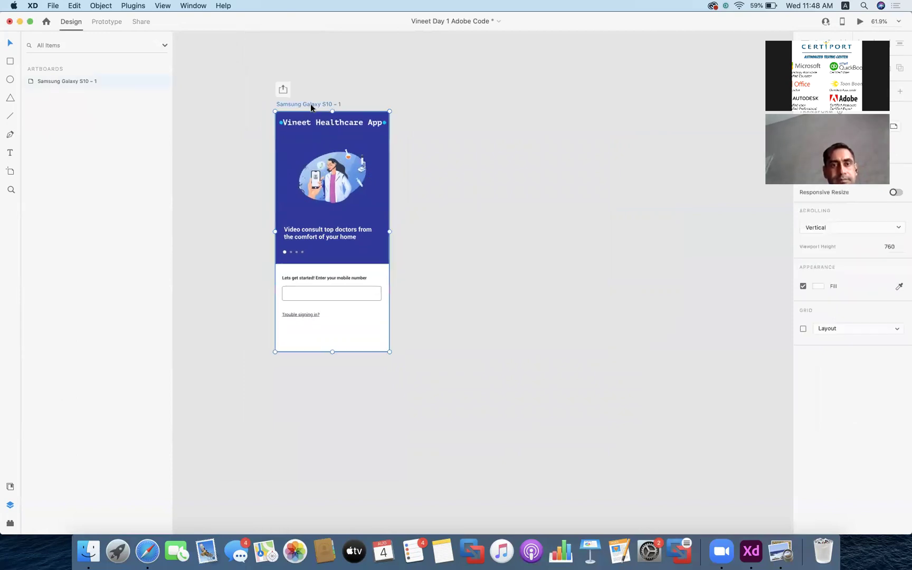
right_click(311, 106)
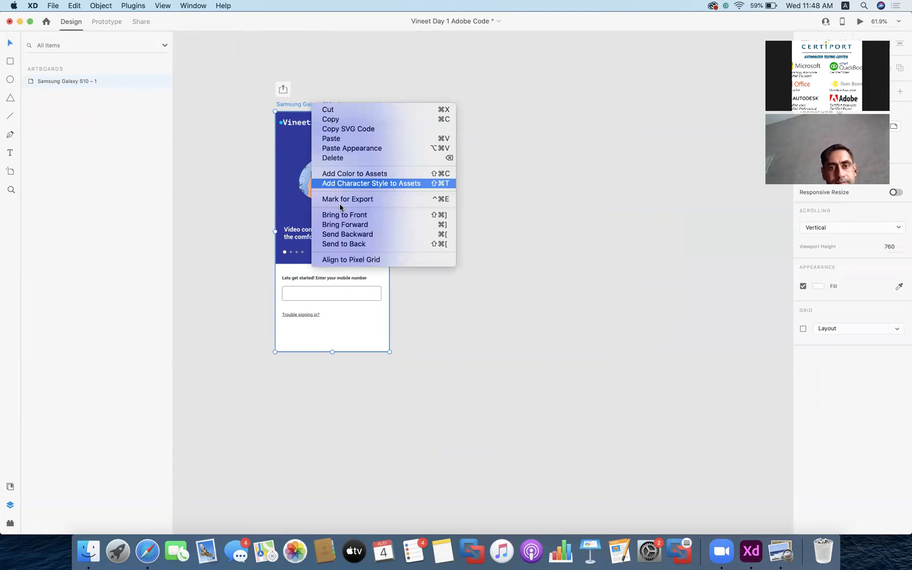
left_click(291, 103)
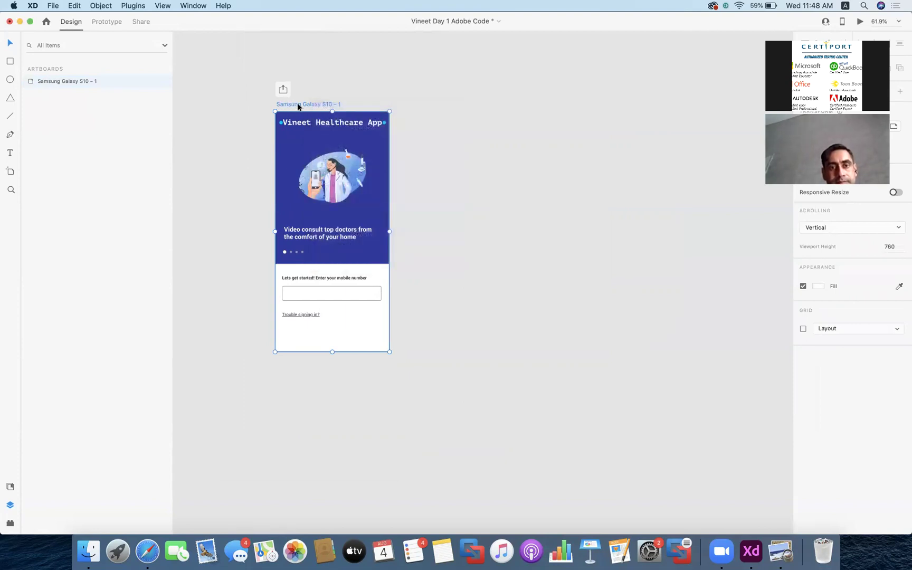
double_click(297, 105)
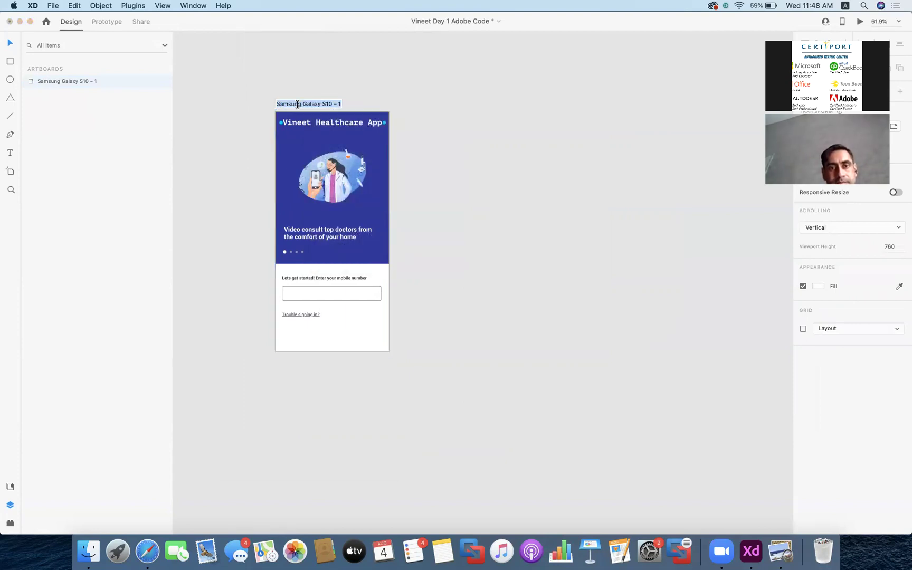
type("Log")
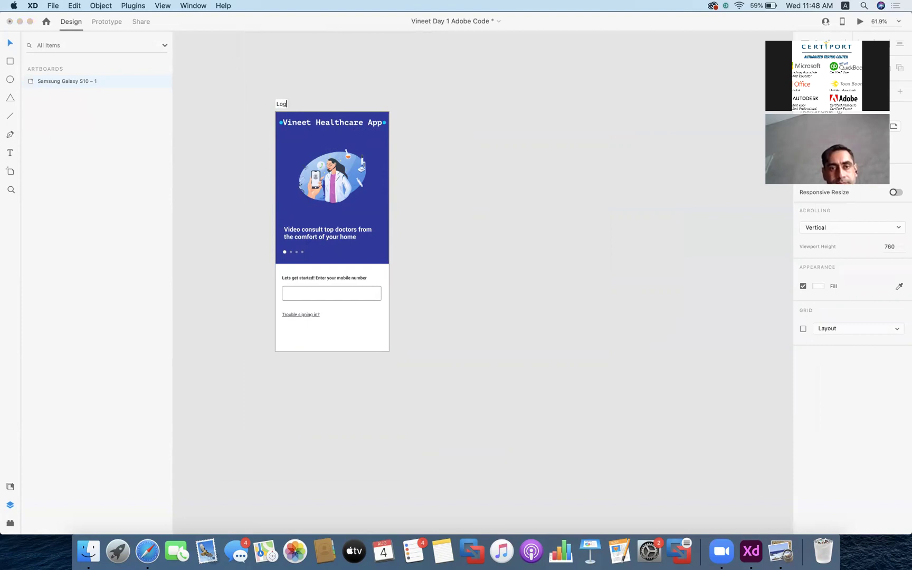
type("inPage")
key("Return")
left_click(452, 227)
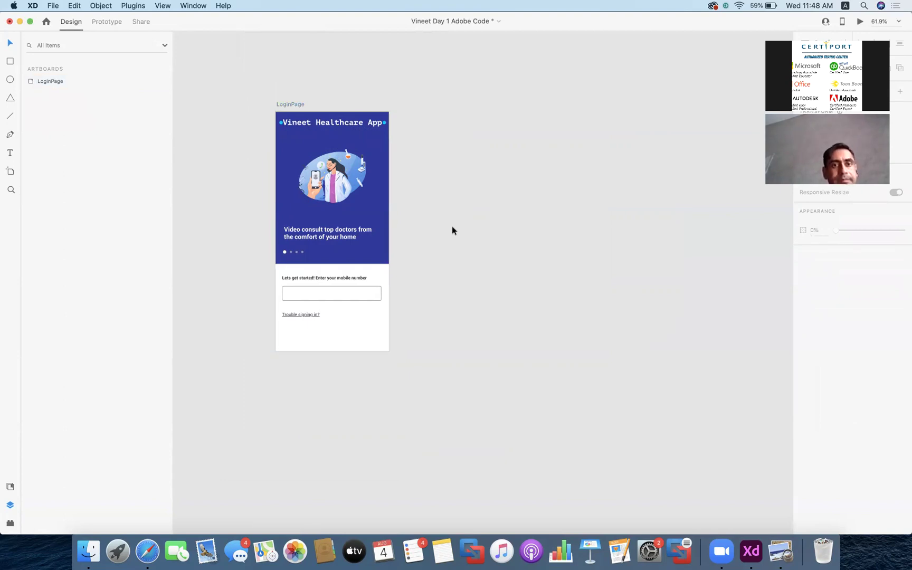
left_click(294, 106)
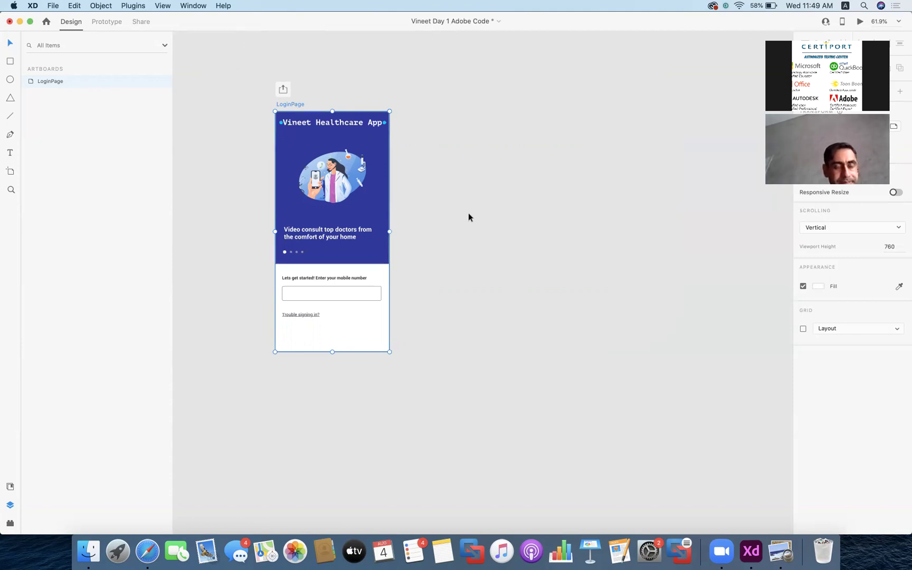
scroll(468, 213, "right", 5)
scroll(468, 214, "down", 2)
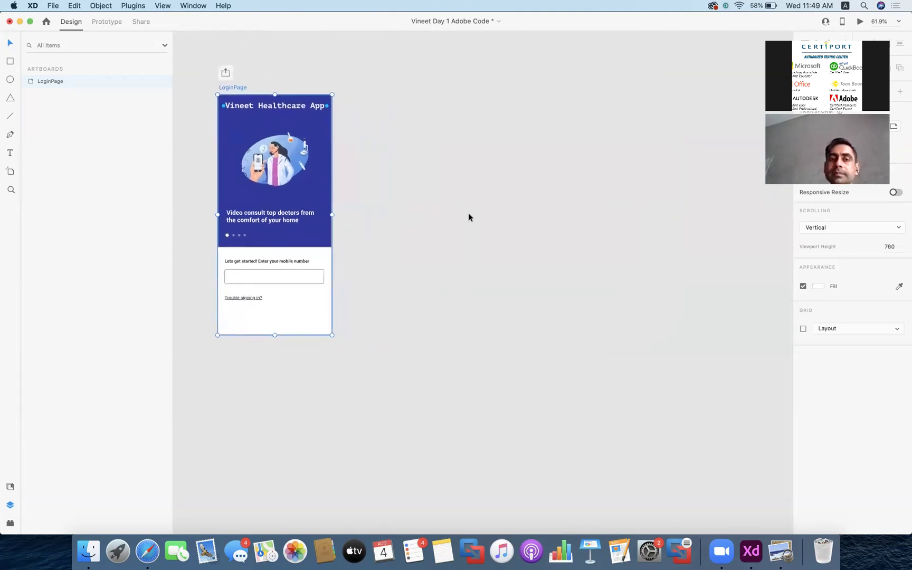
left_click(468, 217)
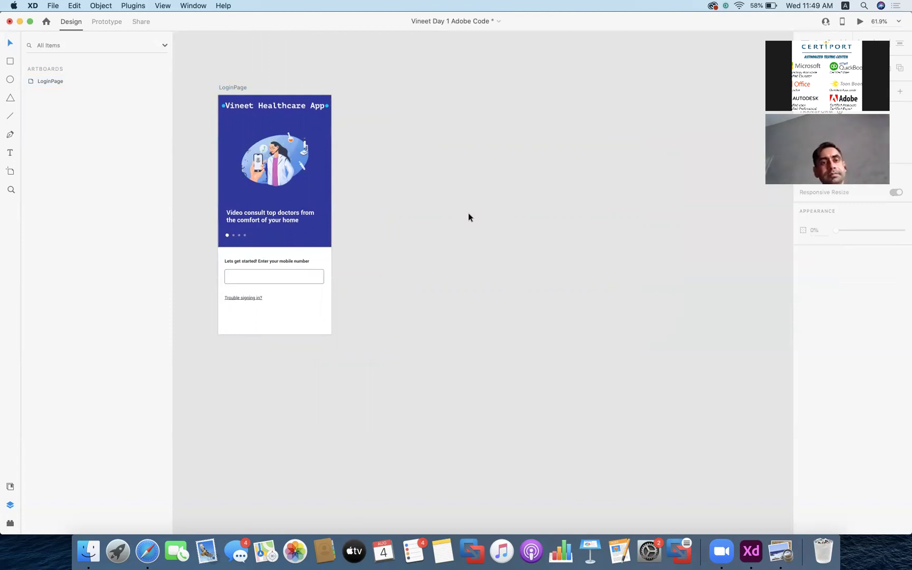
scroll(468, 217, "up", 5)
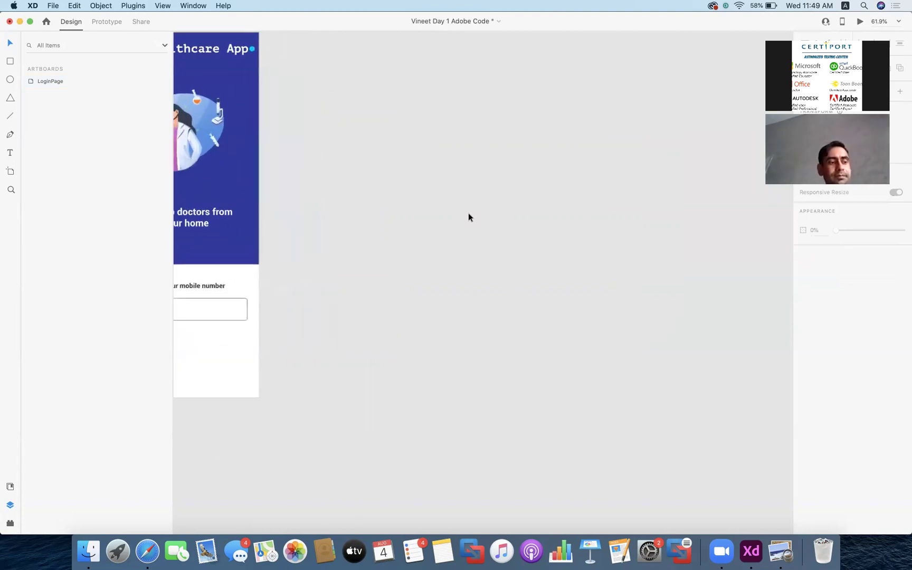
scroll(468, 217, "left", 4)
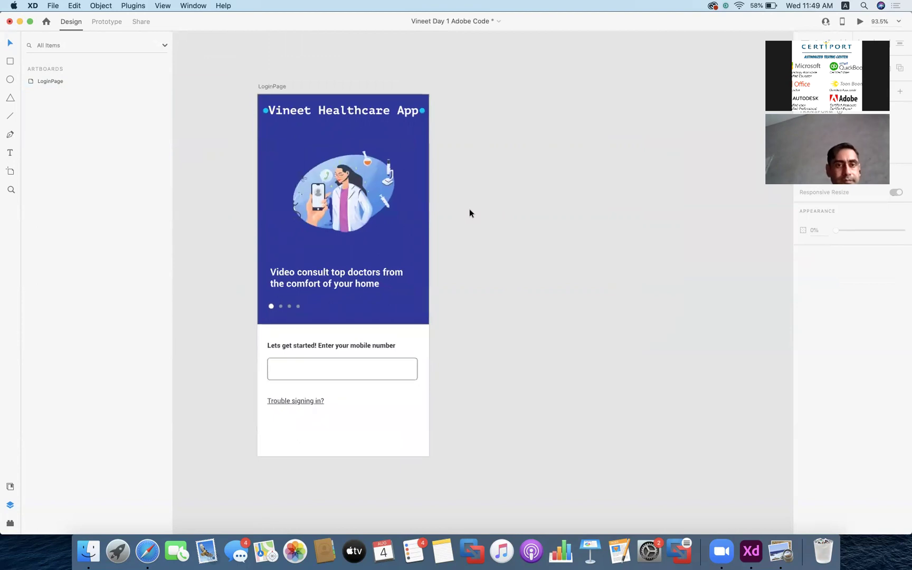
scroll(470, 209, "up", 2)
scroll(470, 209, "down", 2)
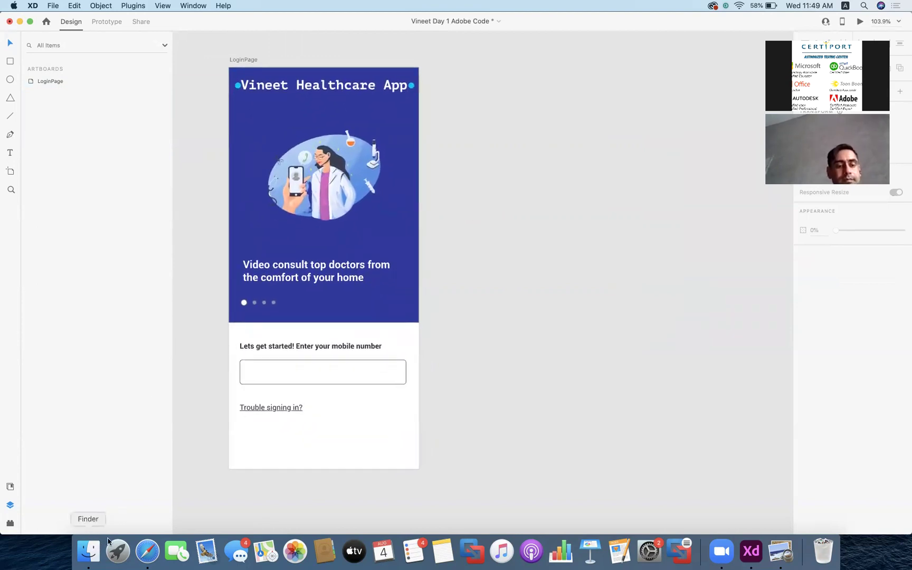
key("super+space")
type("su")
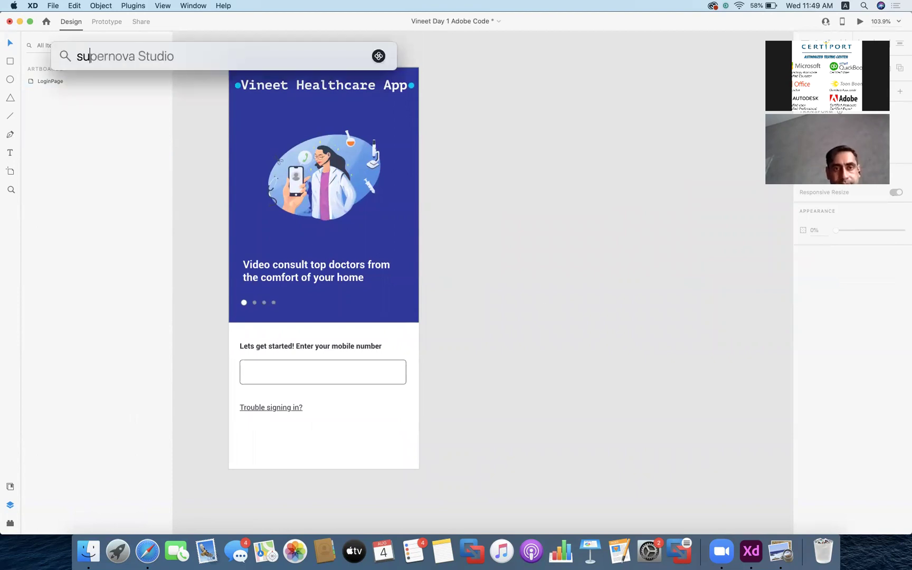
type("pernova Studio")
key("Escape")
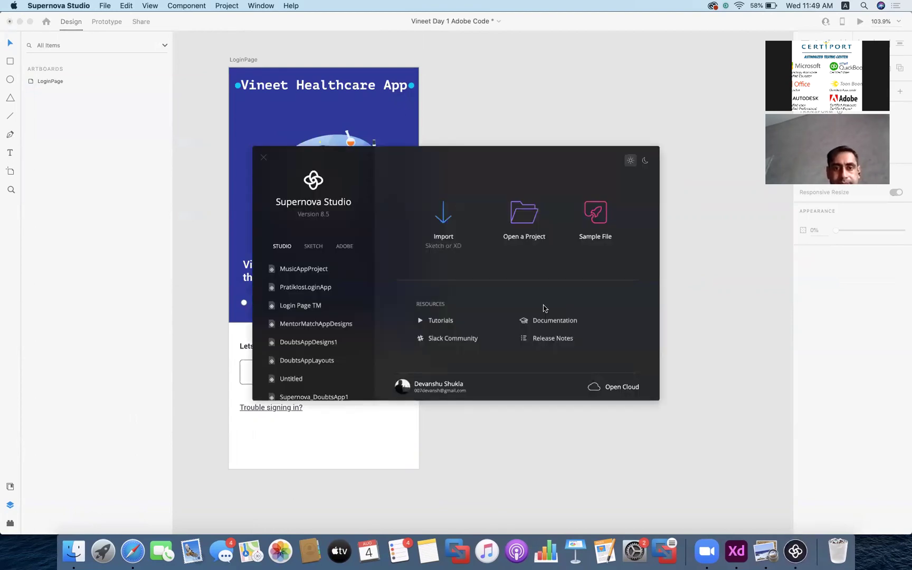
left_click(263, 159)
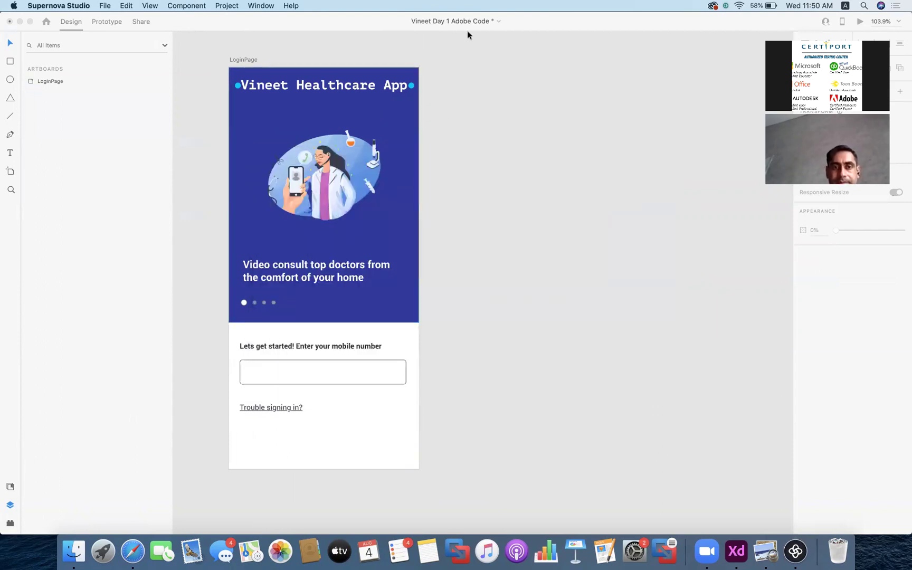
left_click(506, 66)
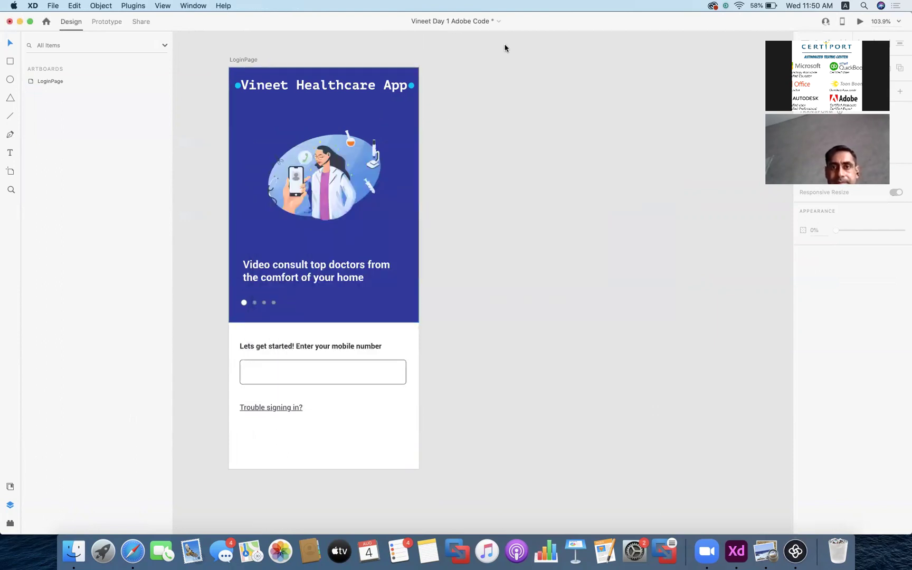
Save the design as a local document named "Practo Day 2 Adobe Code" in the Downloads folder
left_click(53, 6)
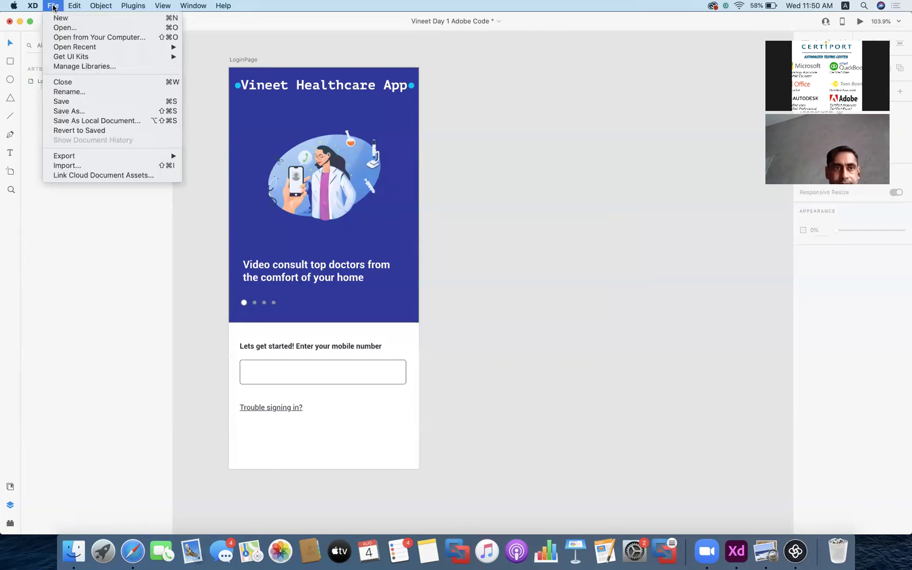
left_click(102, 121)
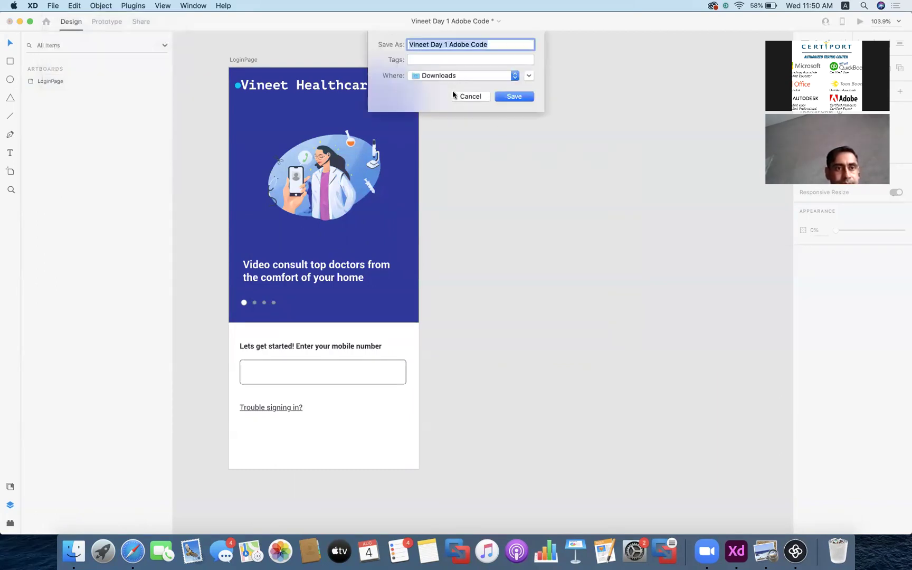
left_click(411, 44)
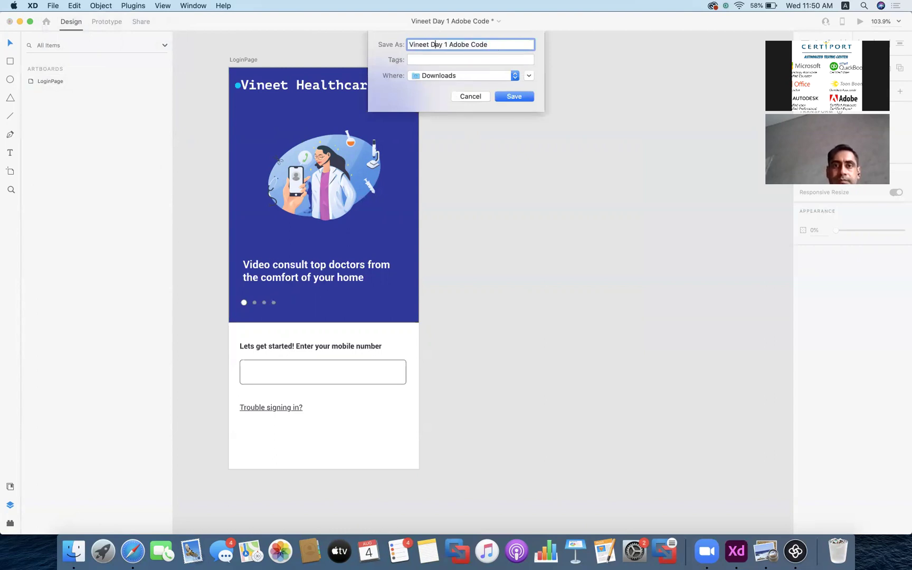
key("shift+Left")
key("shift+Left")
key("shift+Left")
key("shift+Left")
key("shift+Left")
key("shift+Left")
key("BackSpace")
type("Practo")
key("Right")
key("Right")
key("Right")
key("Right")
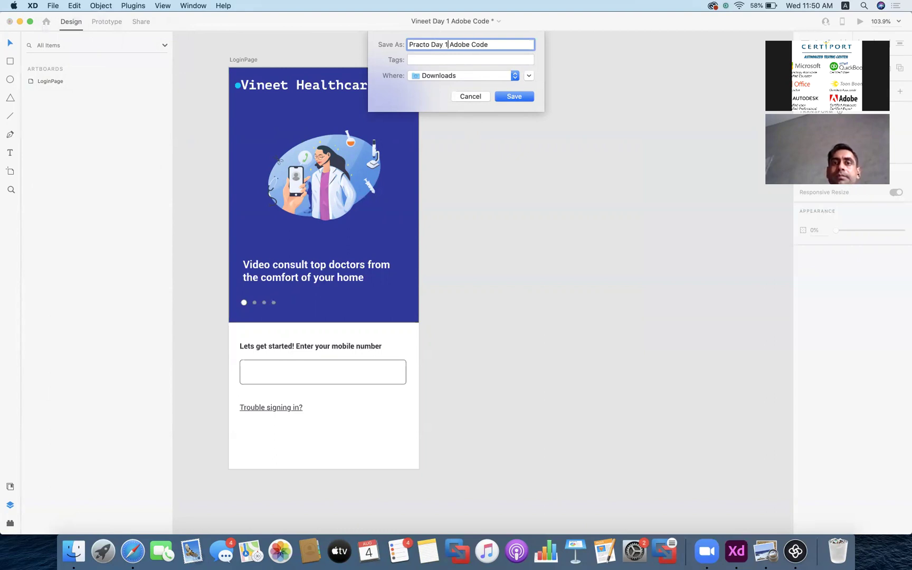
key("BackSpace")
type("2")
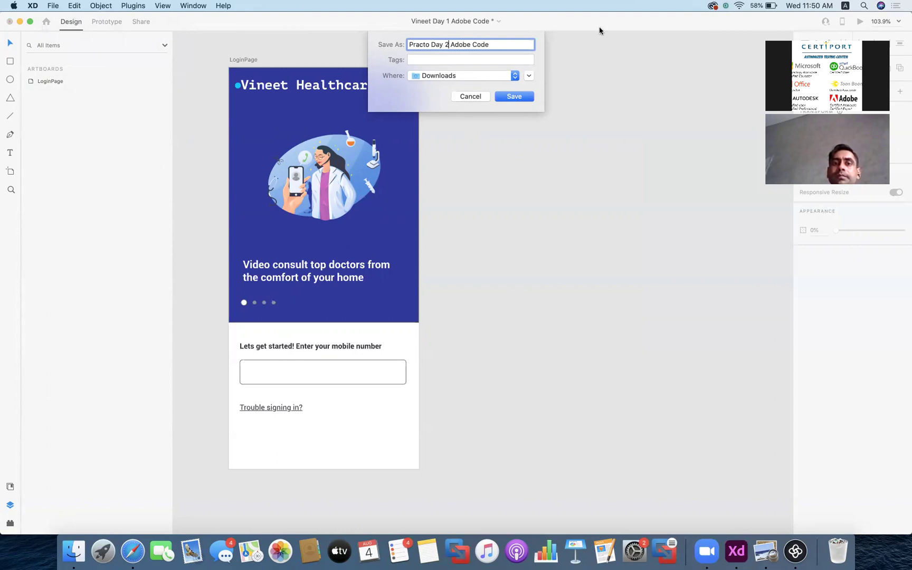
left_click(517, 97)
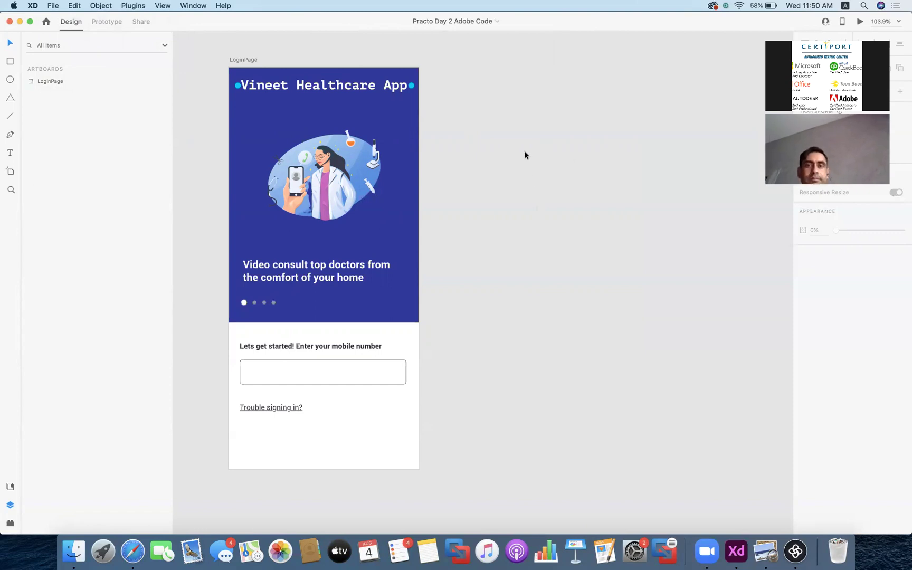
Switch to the Trello card in Safari and add the line "Practo Day 2 Adobe Code -" to the main image comment
left_click(133, 551)
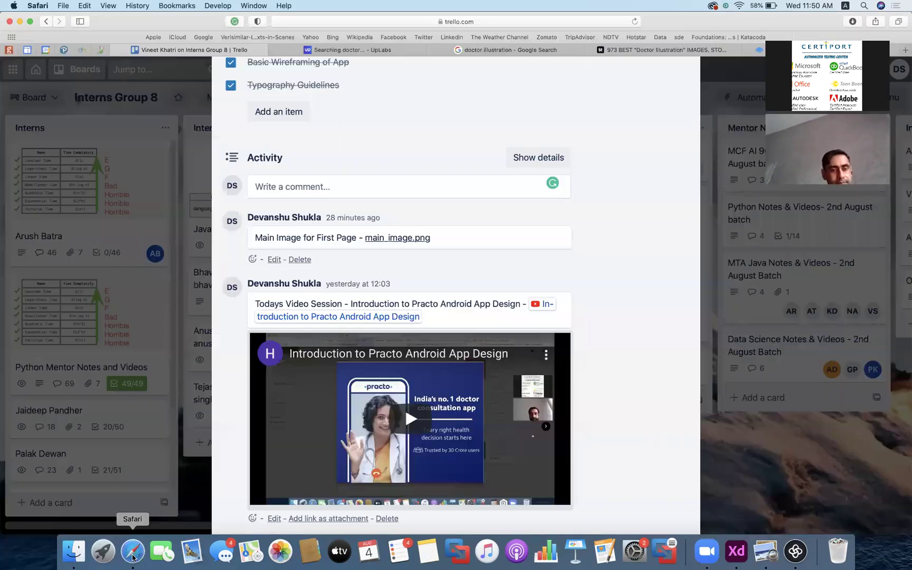
left_click(274, 259)
key("Return")
key("Return")
type("Ptac")
key("BackSpace")
key("BackSpace")
key("BackSpace")
type("racto Day ")
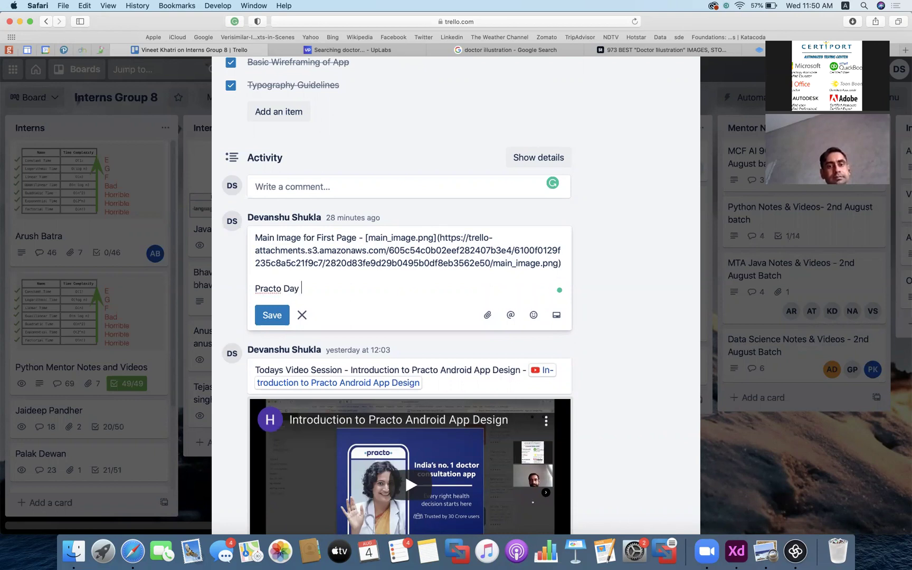
type("2 Adobe Code -")
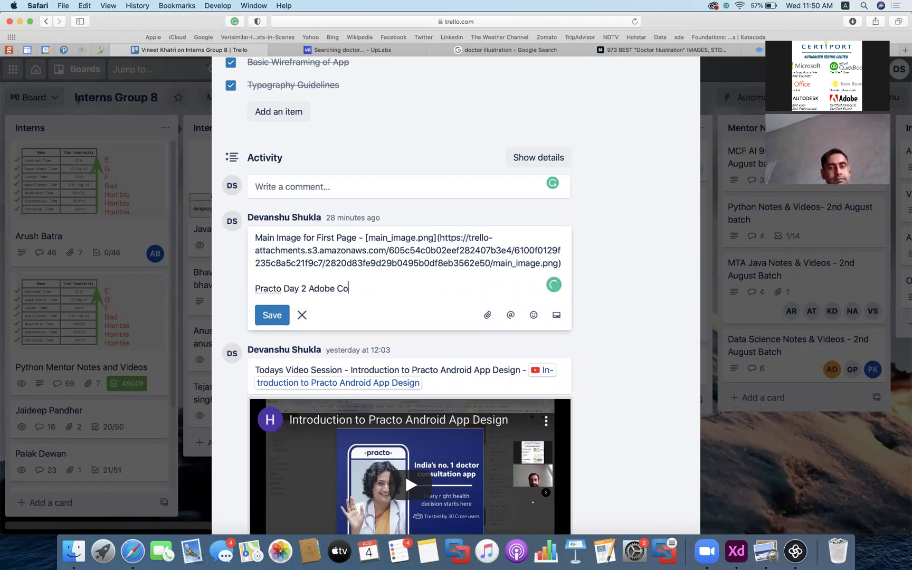
Attach the Practo Day 2 Adobe Code file from the computer's Downloads folder to the comment and save the comment
left_click(486, 315)
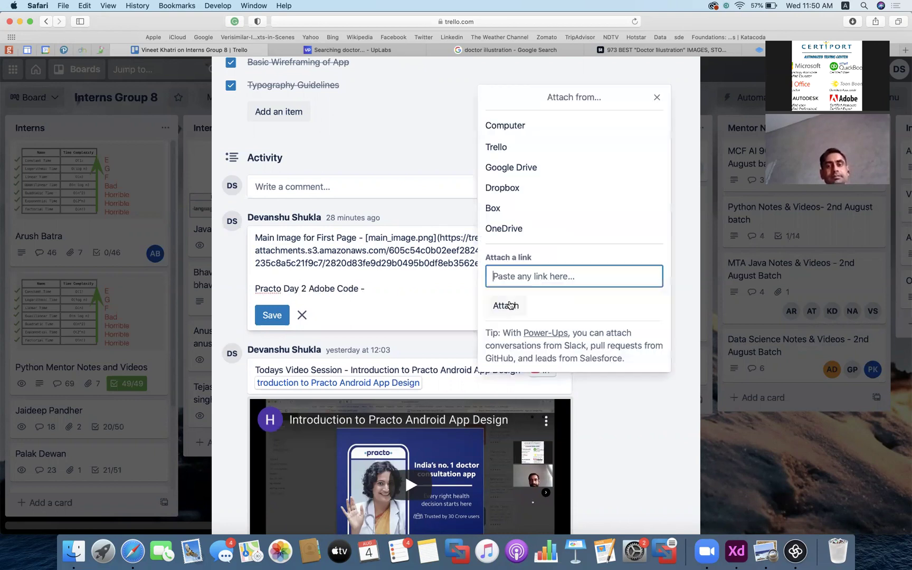
left_click(508, 126)
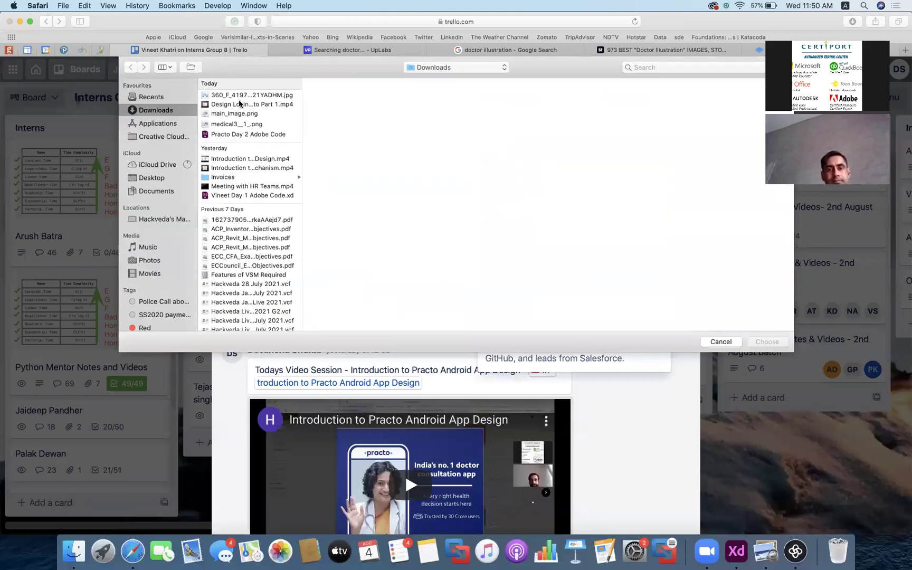
left_click(245, 135)
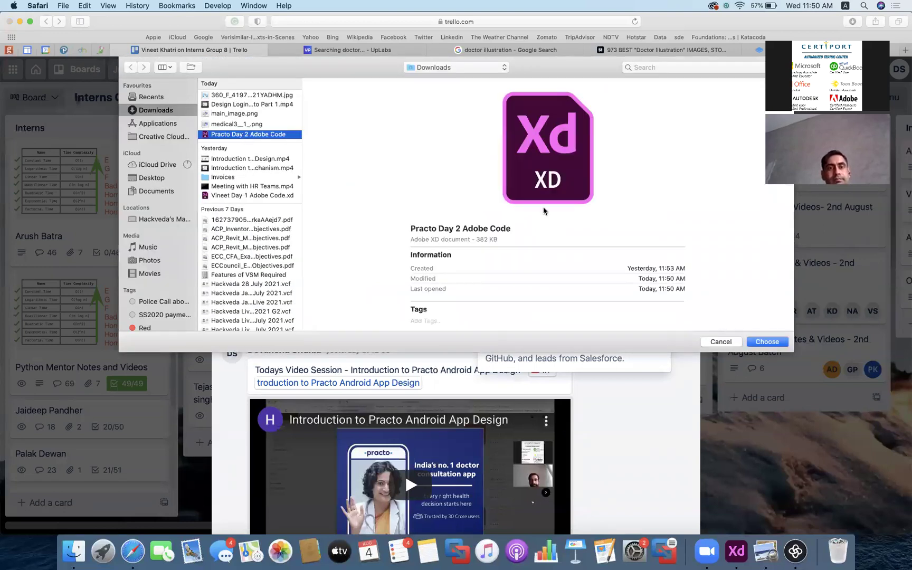
left_click(767, 342)
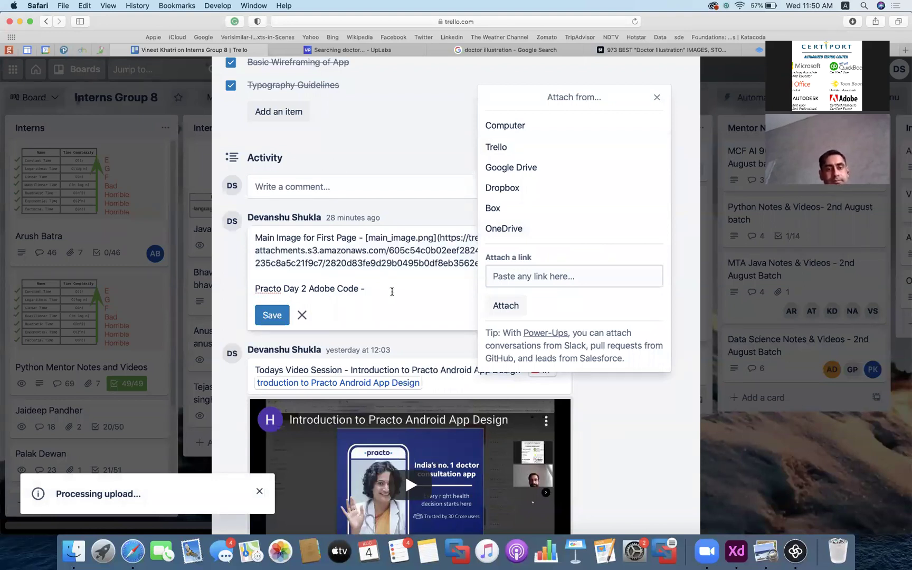
left_click(268, 383)
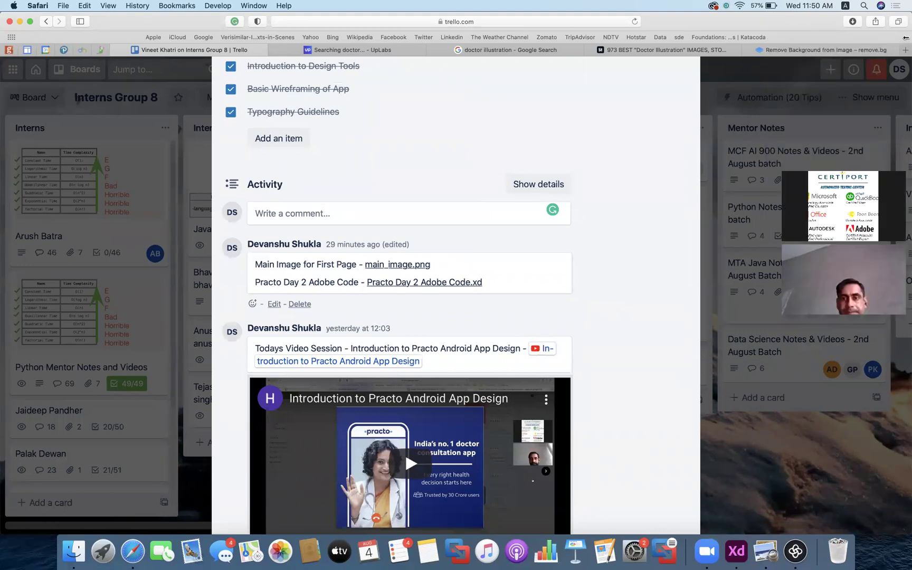
Search Google for supernova studio in a new browser tab and open the Supernova.io home page
key("super+t")
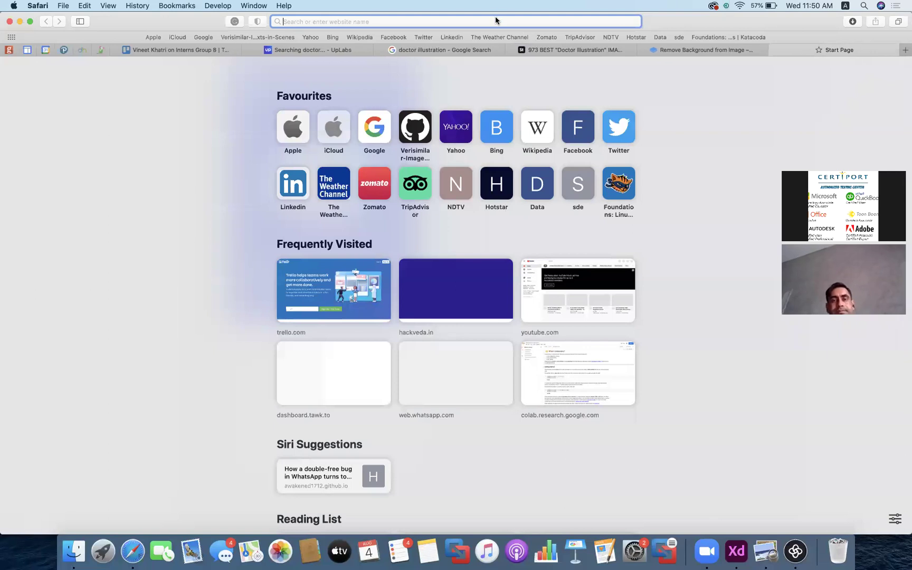
type("google")
key("Return")
type("supernova studio")
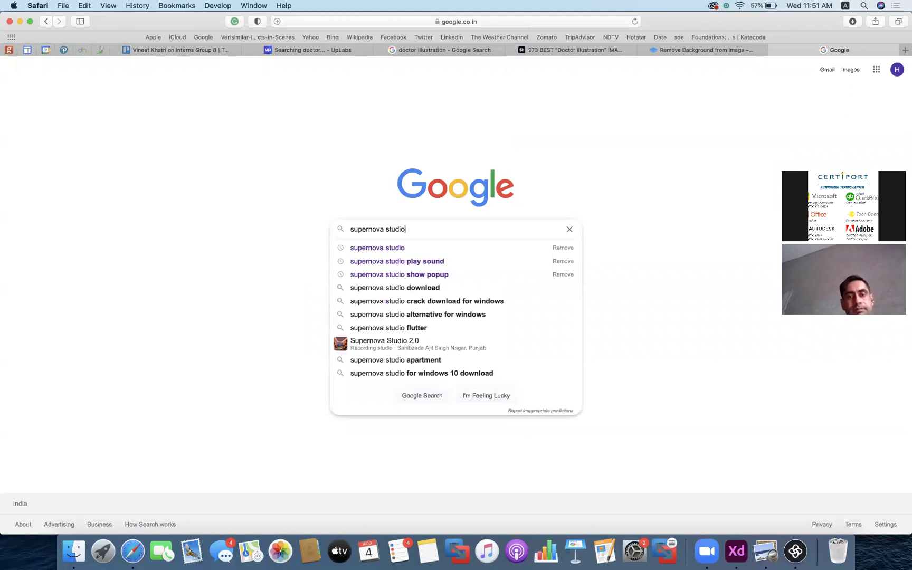
key("Return")
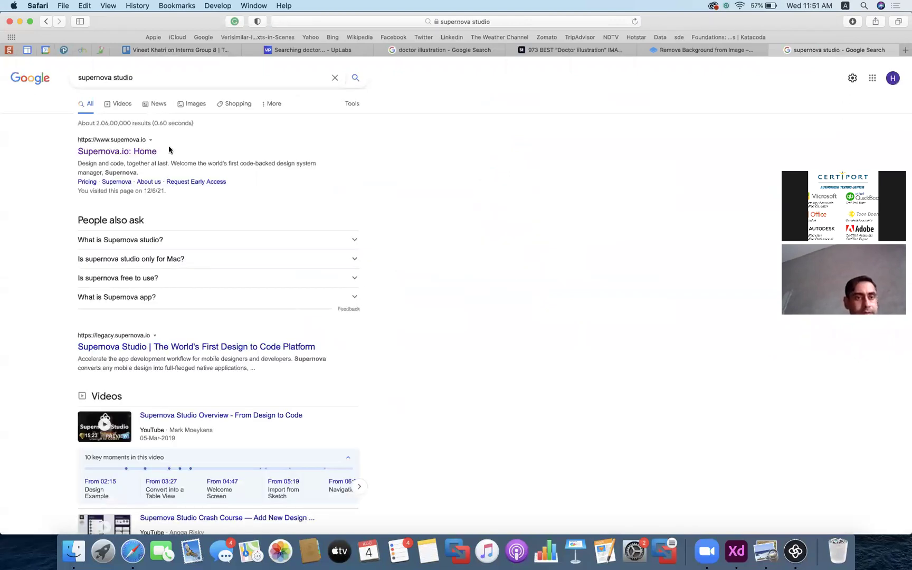
left_click(123, 154)
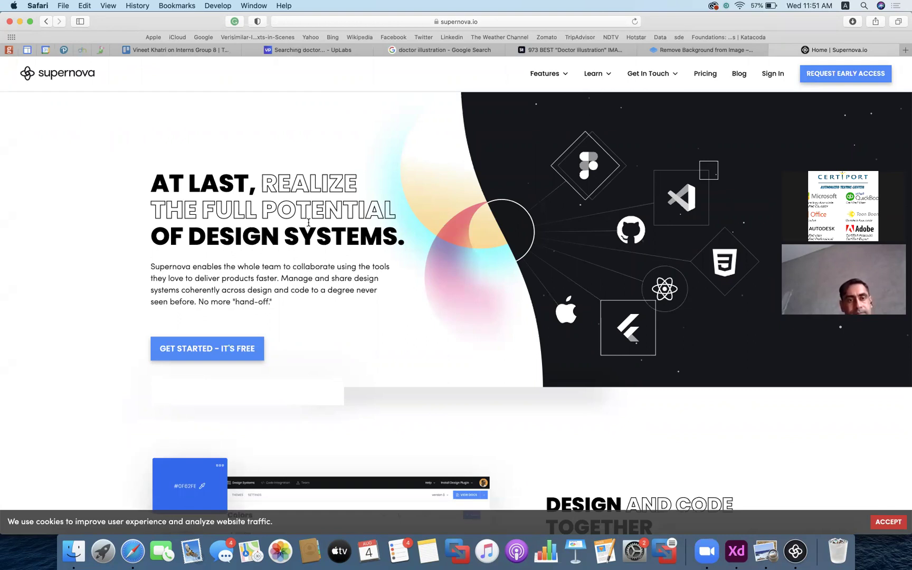
Examine the Supernova home page and its Request Early Access page, and close the tab
scroll(309, 222, "down", 5)
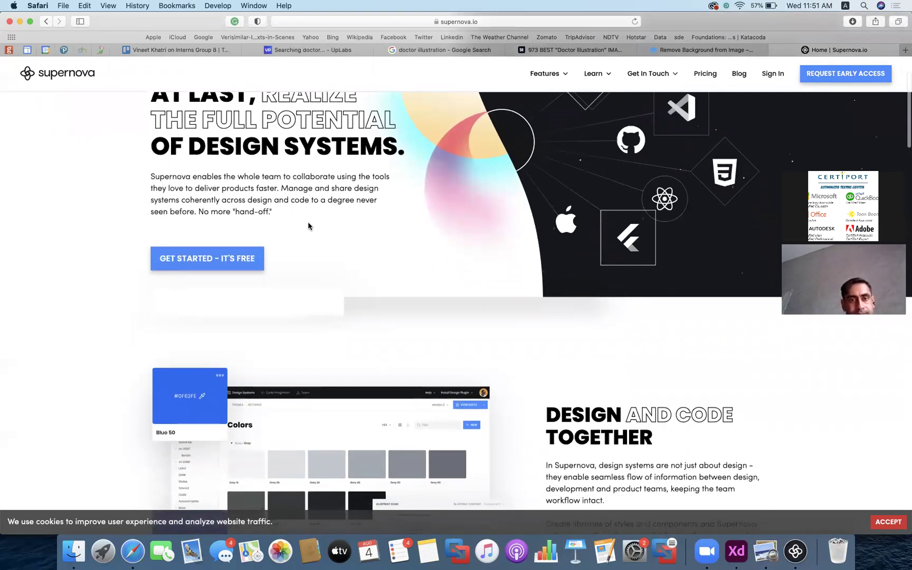
scroll(310, 226, "down", 3)
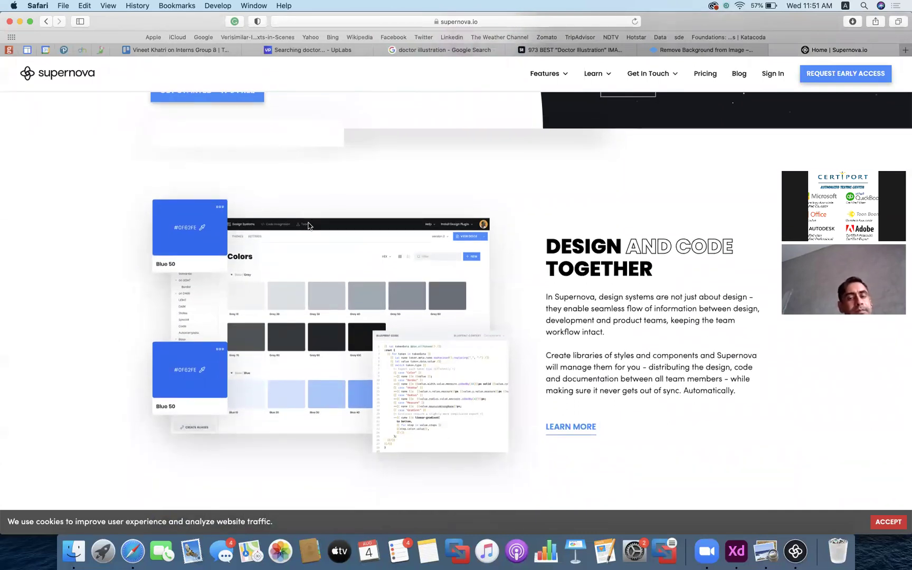
scroll(309, 226, "down", 12)
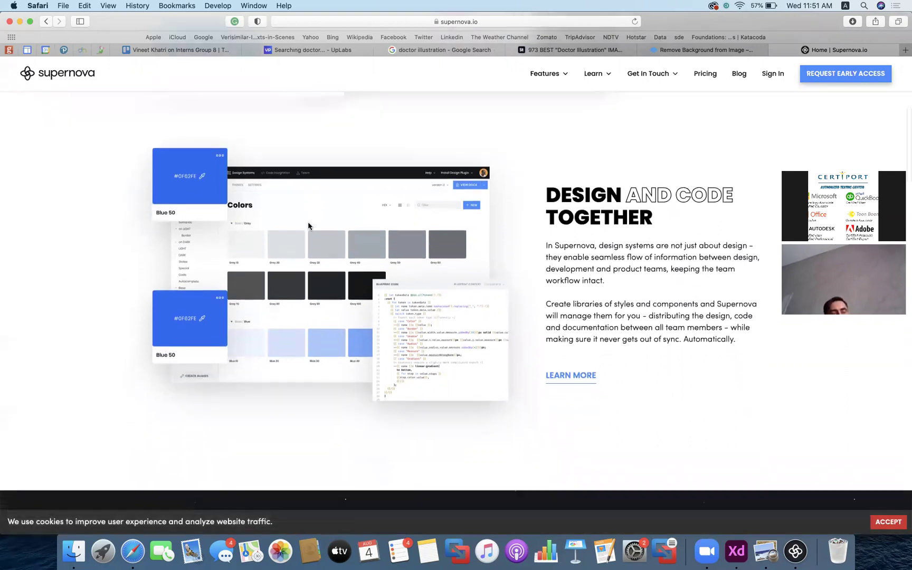
scroll(309, 226, "down", 17)
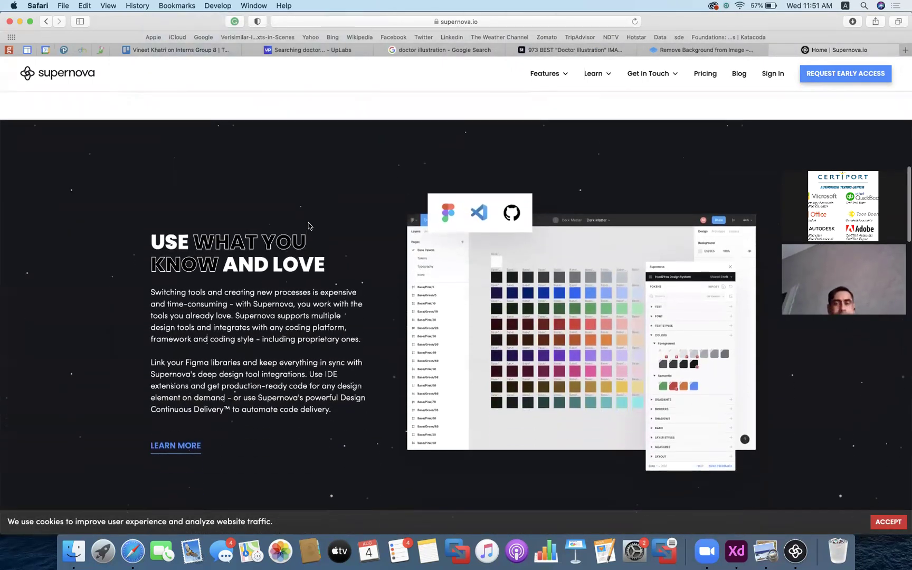
scroll(309, 226, "down", 13)
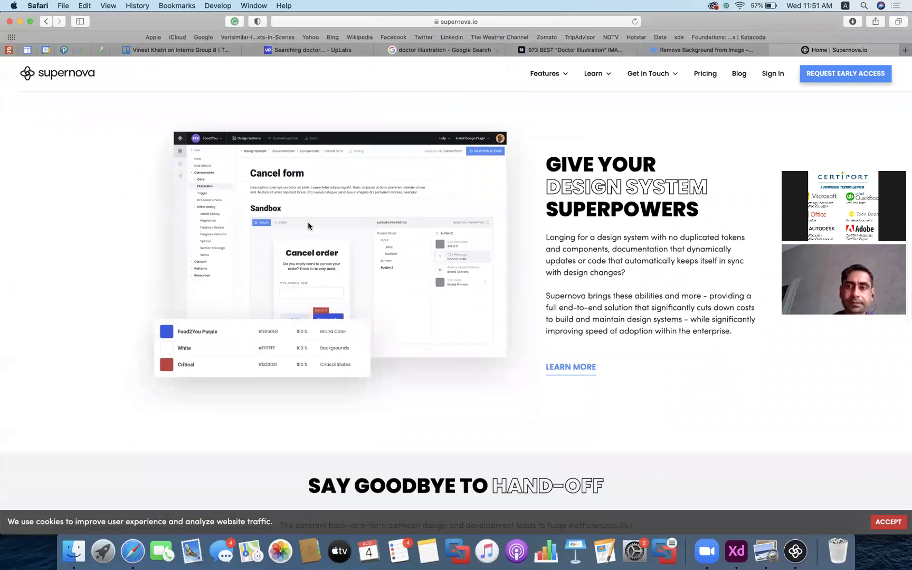
scroll(309, 226, "down", 16)
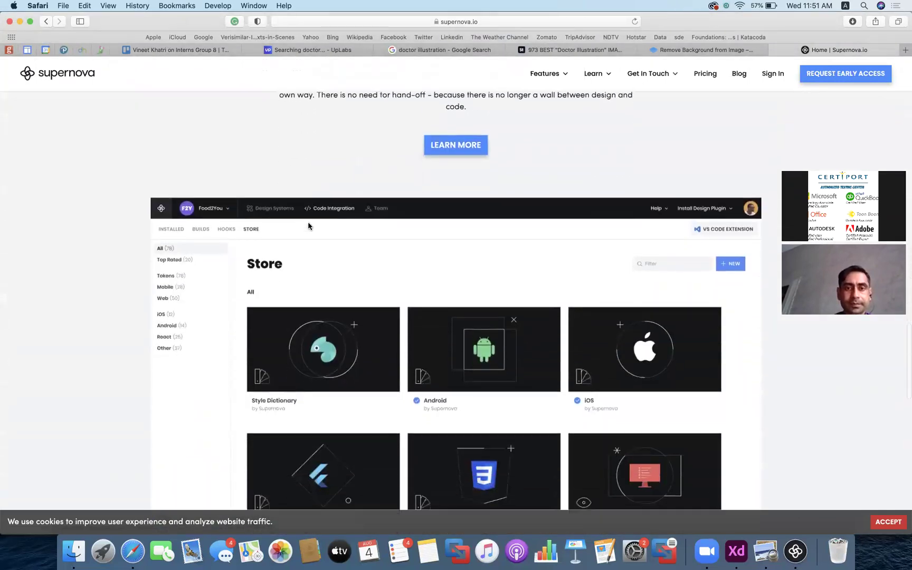
scroll(309, 226, "down", 9)
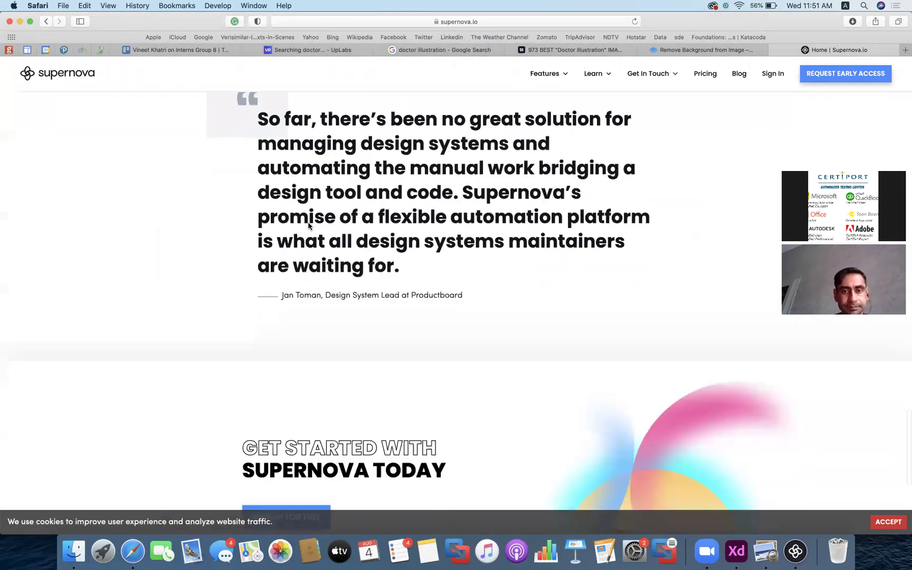
scroll(309, 226, "up", 20)
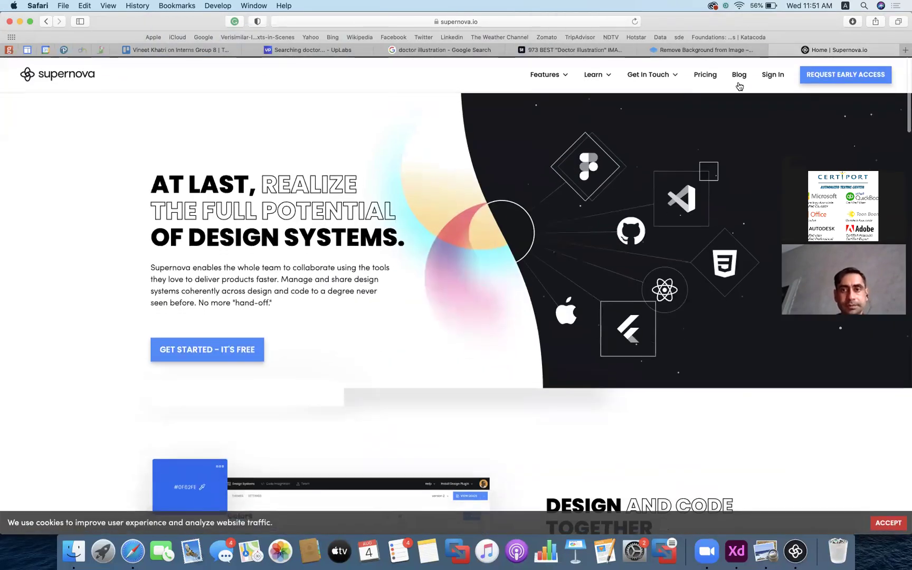
left_click(832, 78)
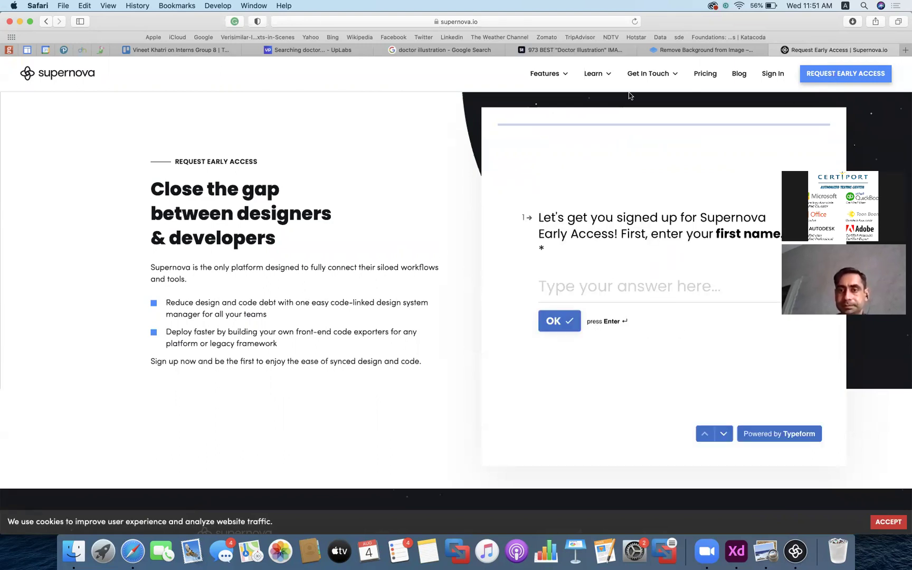
left_click(775, 51)
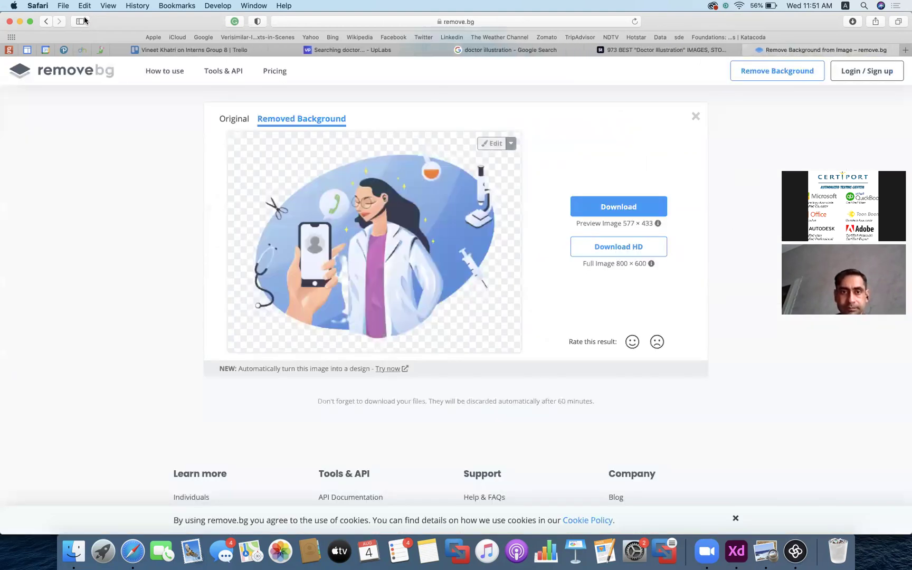
Minimize the browser and launch the Supernova Studio application
left_click(21, 21)
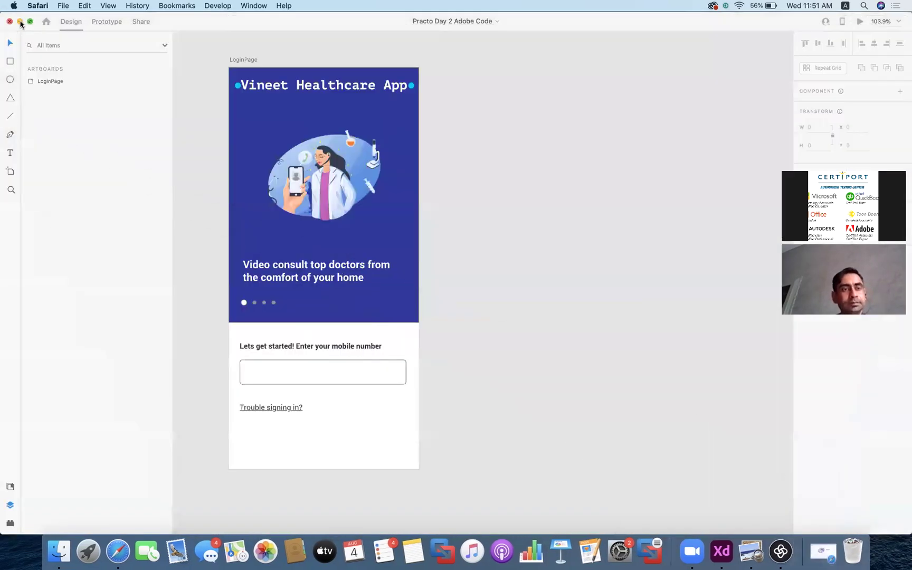
key("super+space")
type("super")
key("Return")
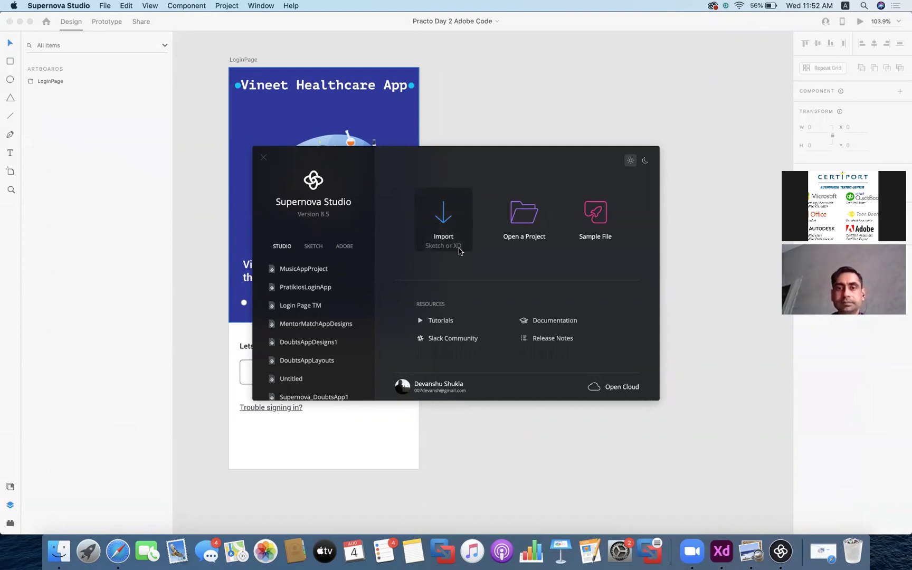
Open the Practo Day 2 Adobe Code XD file from the Downloads folder for import into Supernova Studio
left_click(445, 225)
scroll(395, 158, "up", 5)
scroll(395, 158, "up", 10)
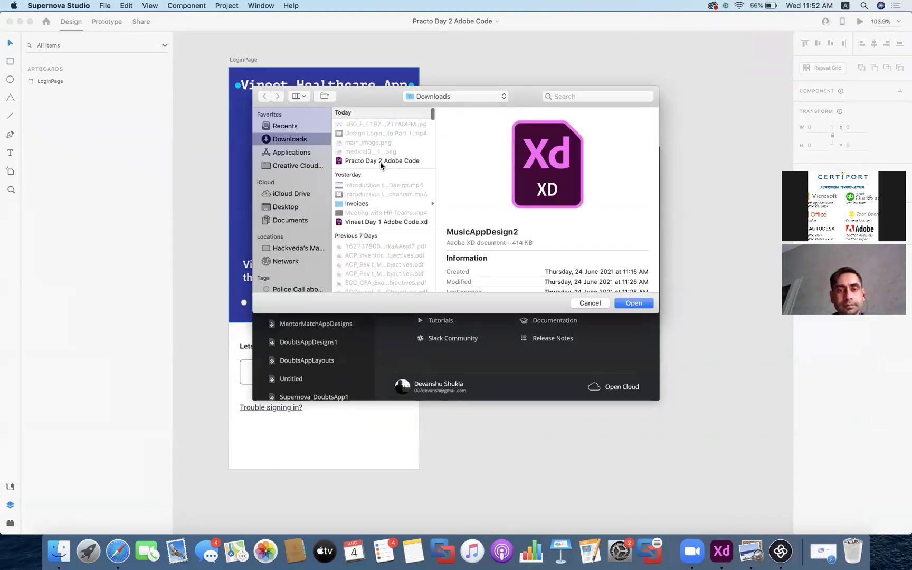
left_click(381, 161)
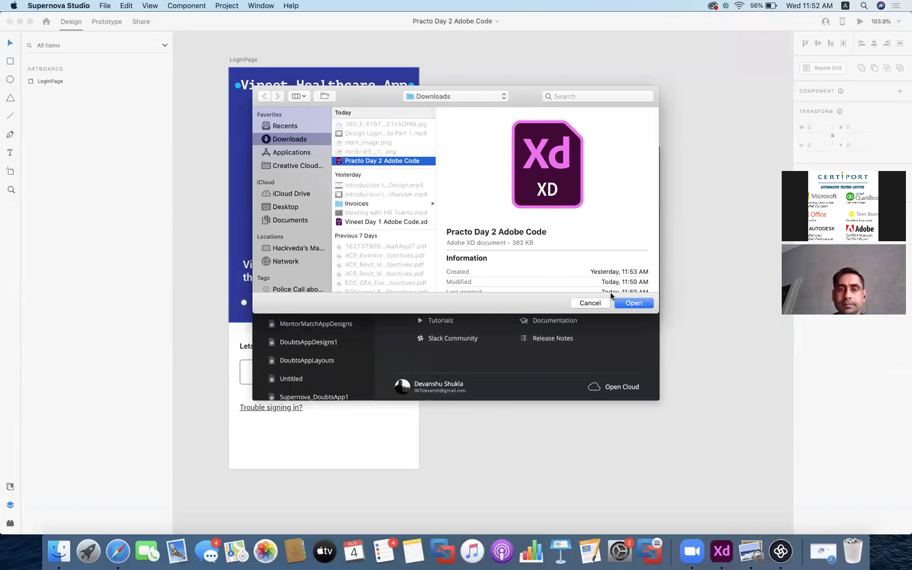
left_click(633, 303)
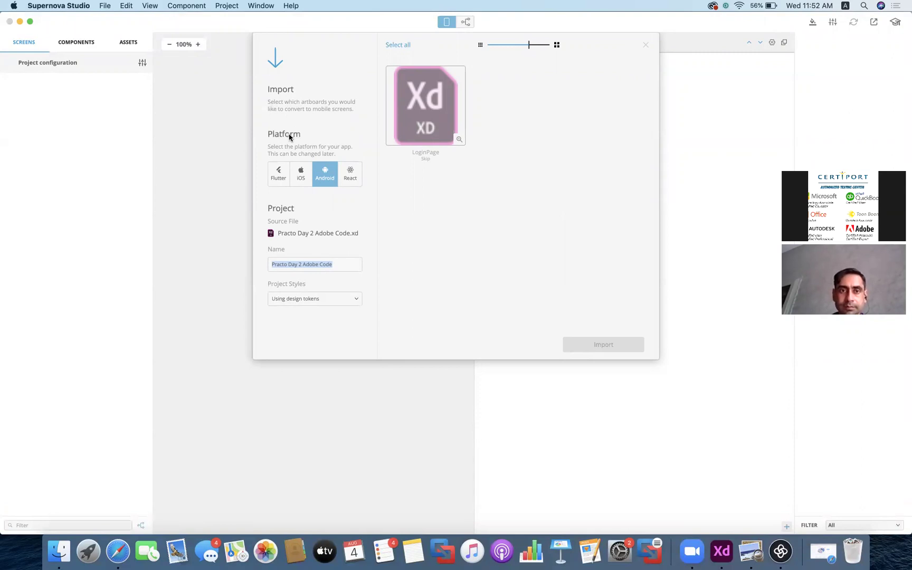
Try the Flutter, iOS, Android and React platform options for the imported project
left_click(278, 181)
left_click(300, 181)
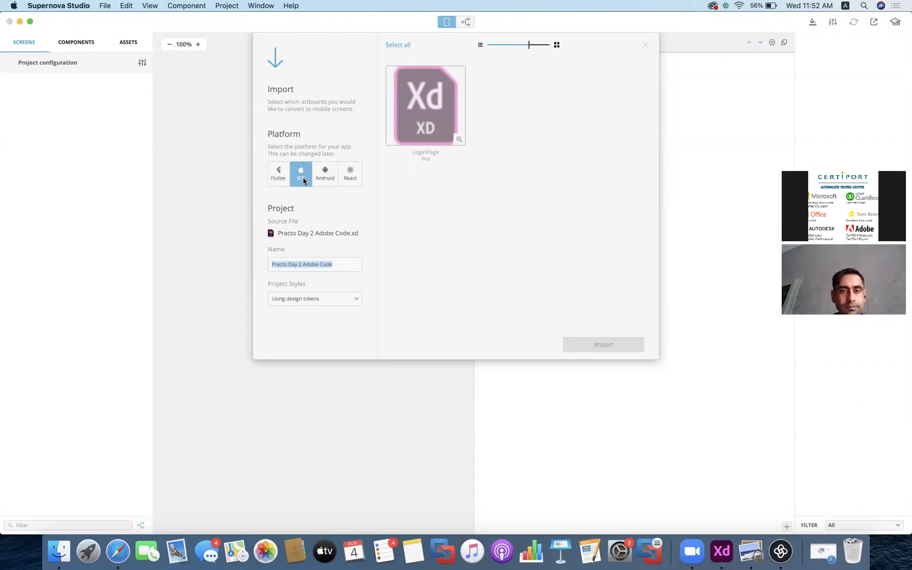
left_click(325, 180)
left_click(347, 183)
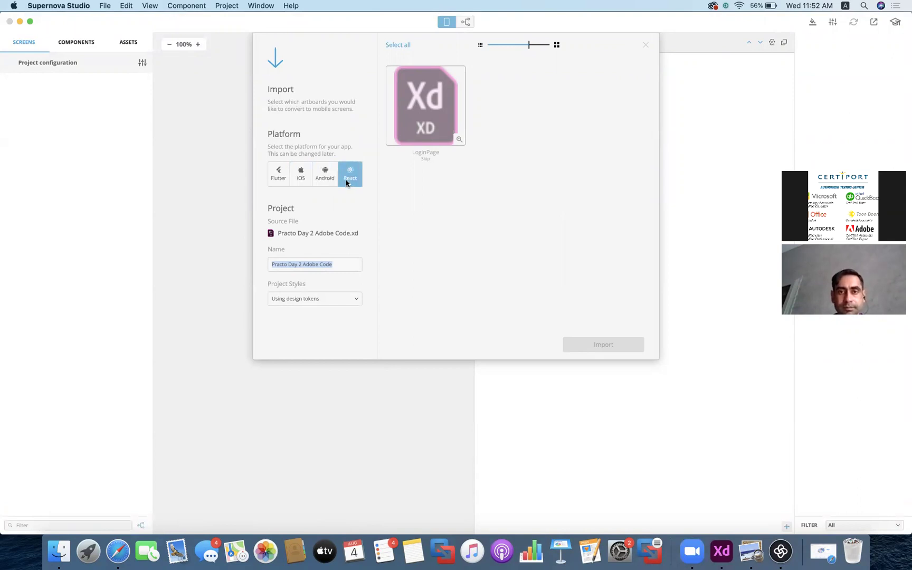
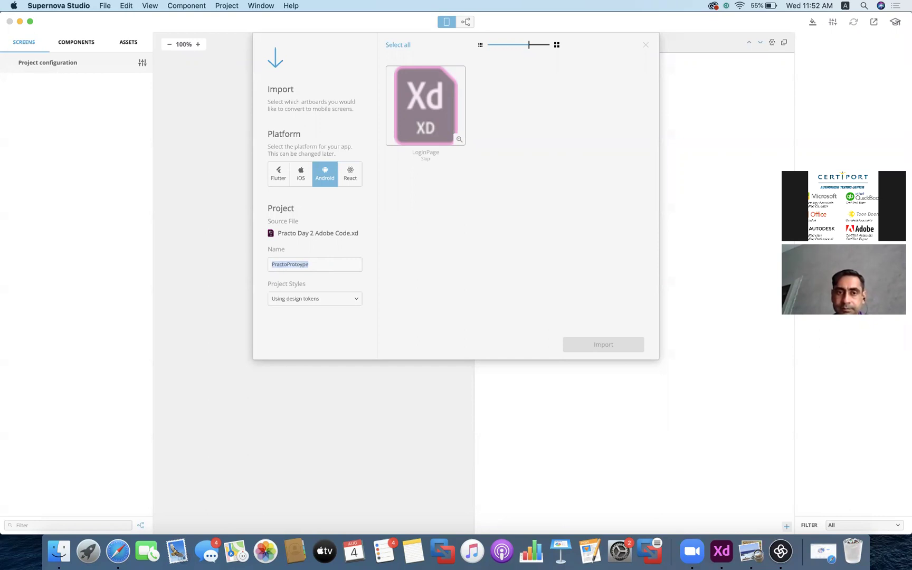
Name the imported project with the intern's first name followed directly by "App"
type("Vine")
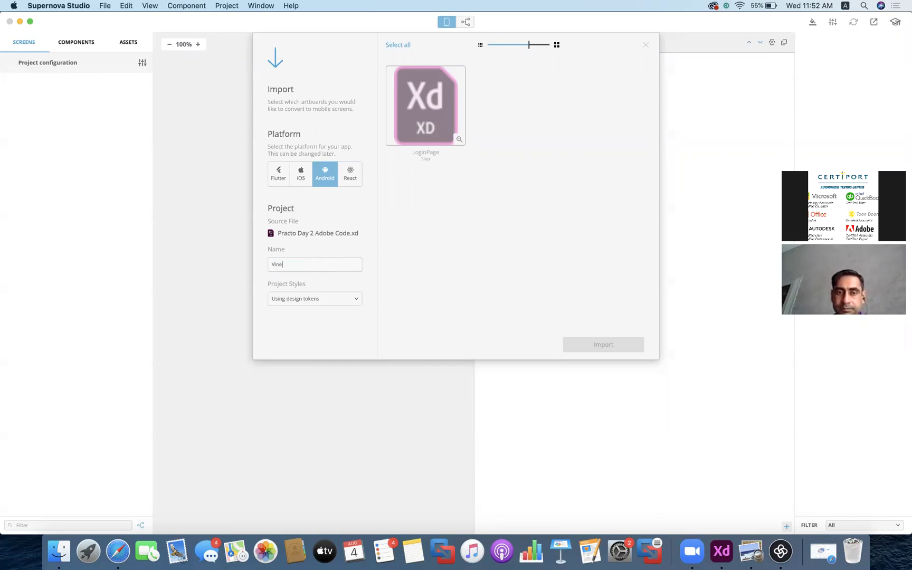
type("etAndroidApp")
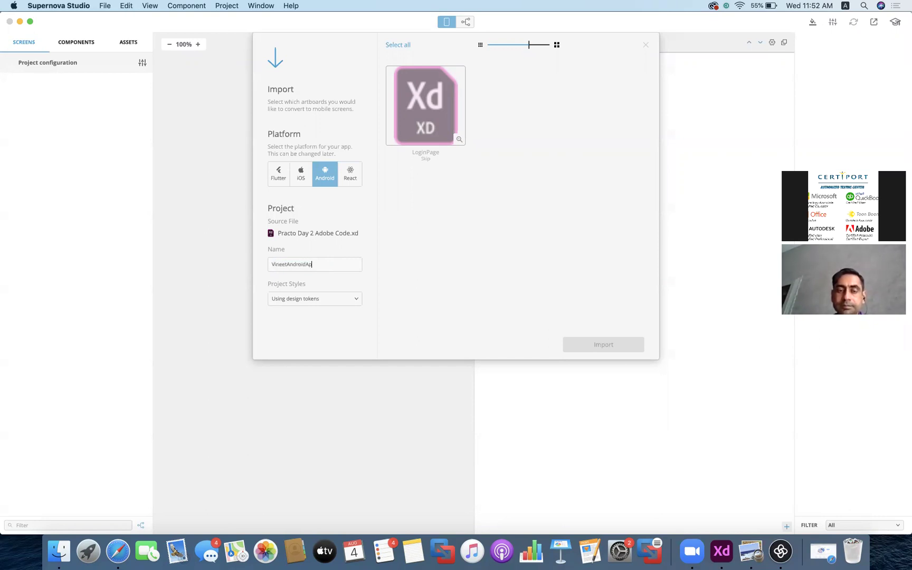
key("BackSpace")
key("BackSpace")
key("BackSpace")
key("BackSpace")
key("BackSpace")
key("BackSpace")
key("BackSpace")
key("BackSpace")
key("BackSpace")
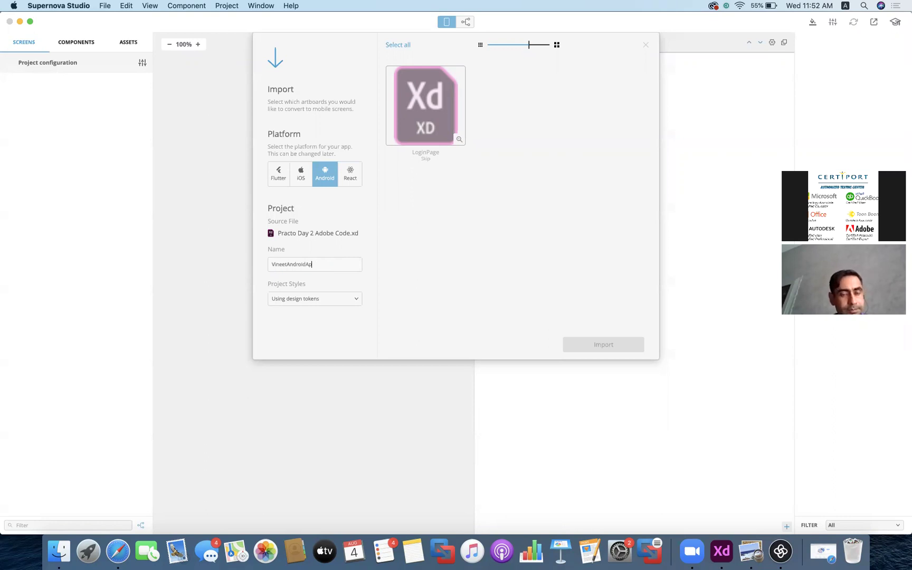
type("pp")
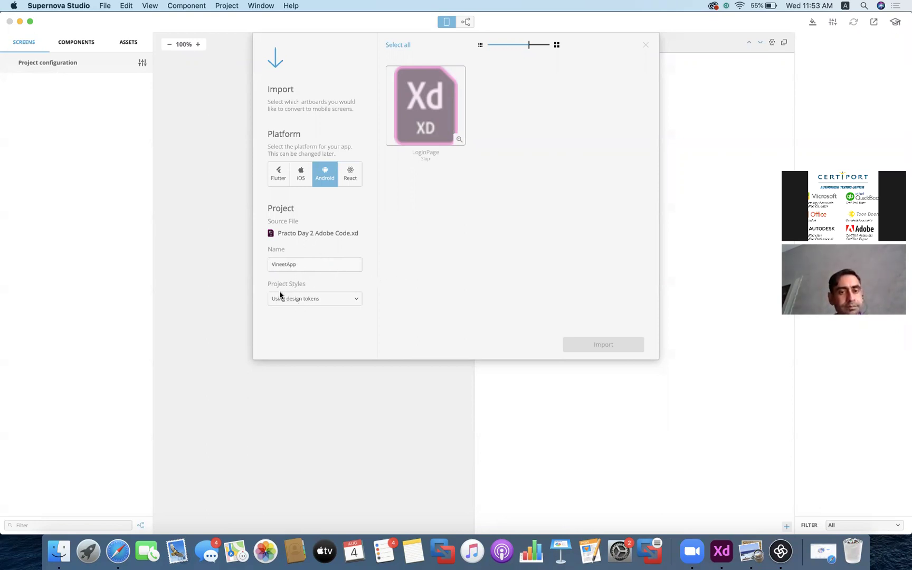
Keep the project styles on Using design tokens and import the LoginPage artboard
left_click(305, 299)
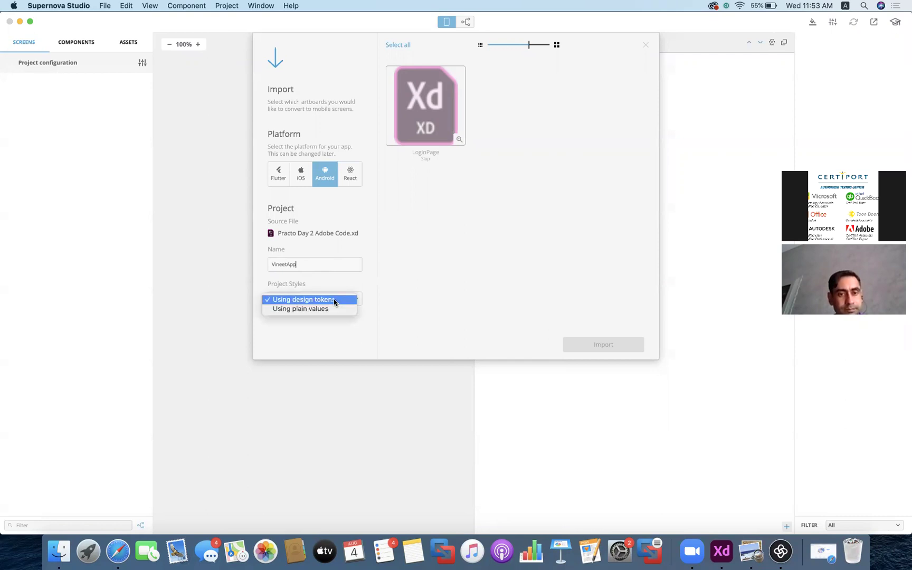
left_click(338, 299)
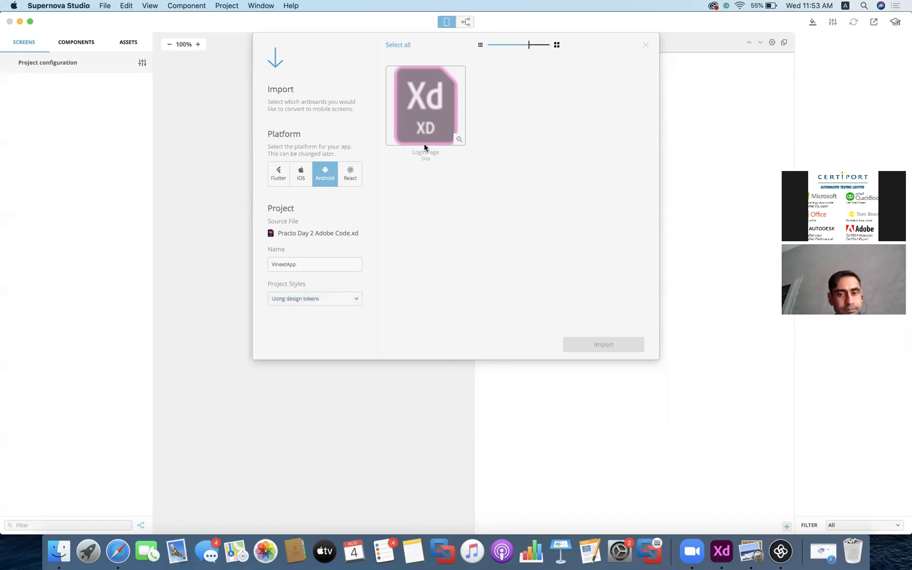
left_click(431, 104)
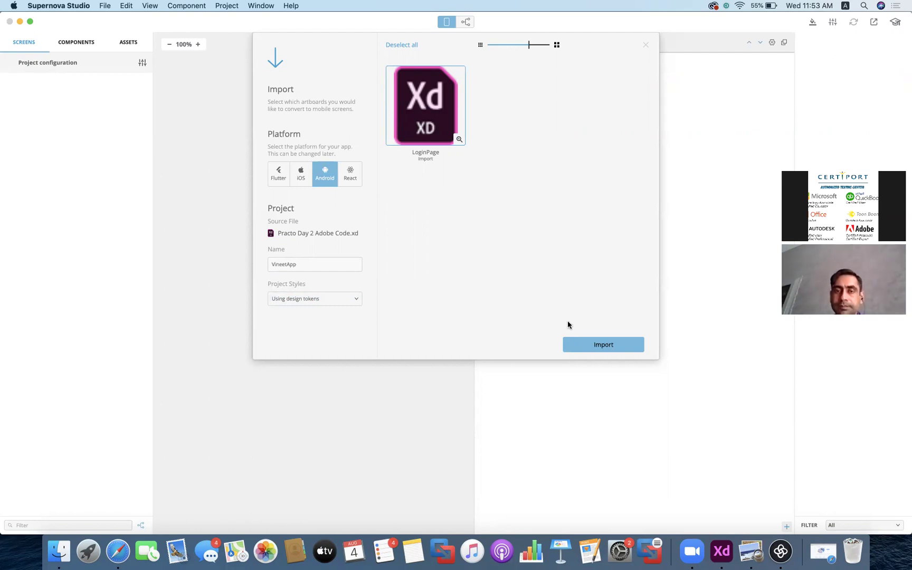
left_click(594, 347)
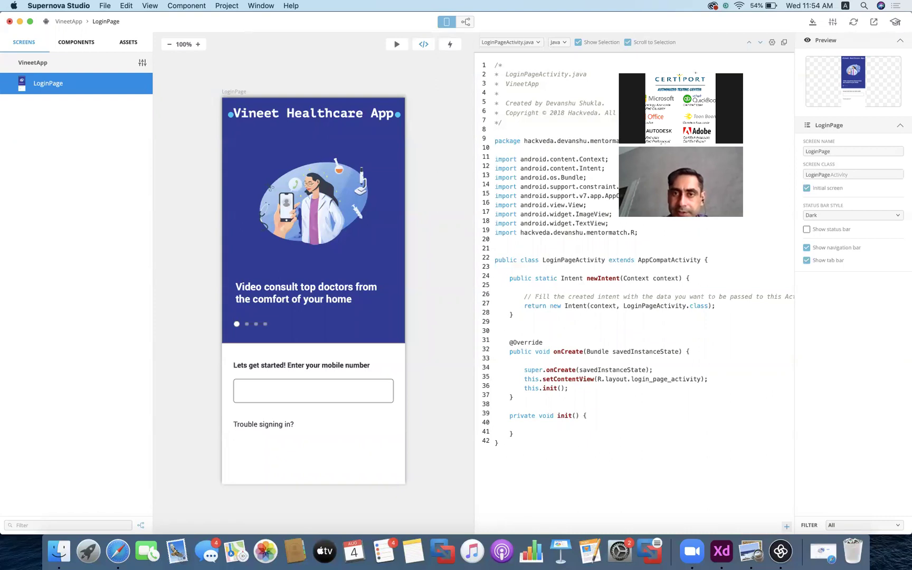
Highlight the header comment in the LoginPage activity code and switch the generated code language to Kotlin
key("XF86AudioRaiseVolume")
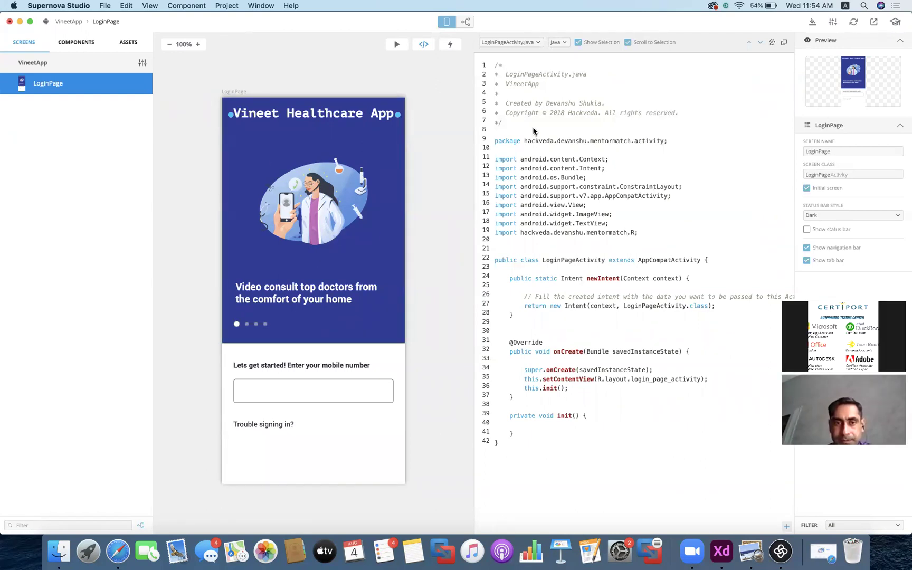
left_click(497, 66)
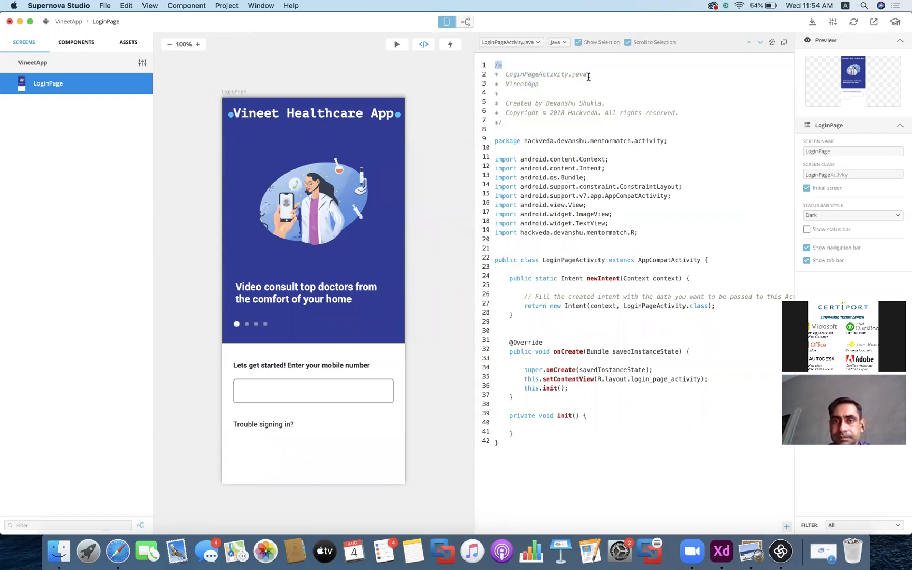
left_click_drag(588, 77, 563, 124)
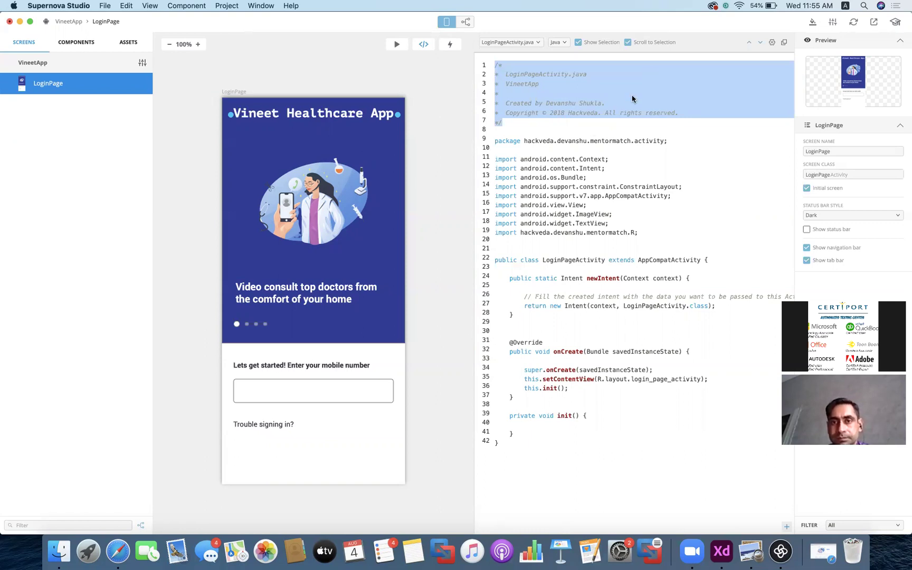
left_click(560, 43)
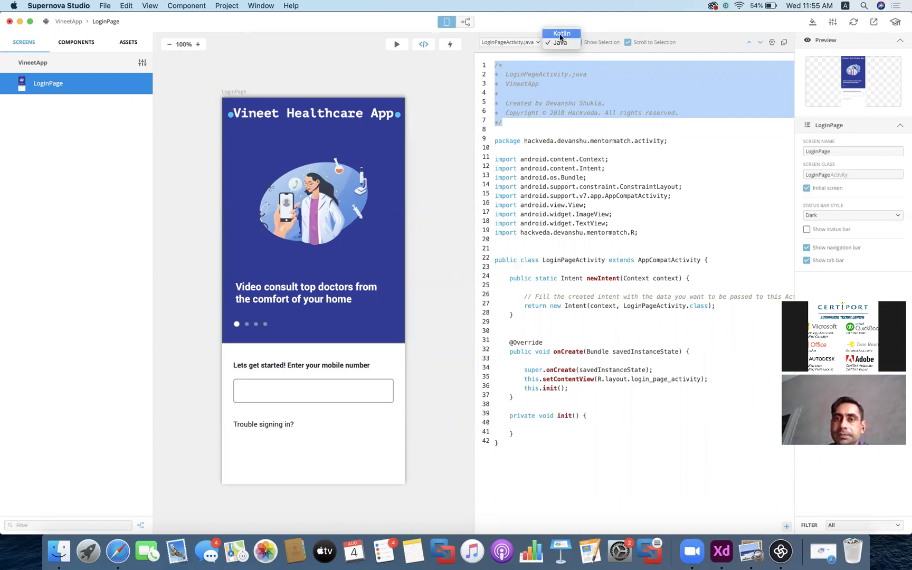
left_click(560, 34)
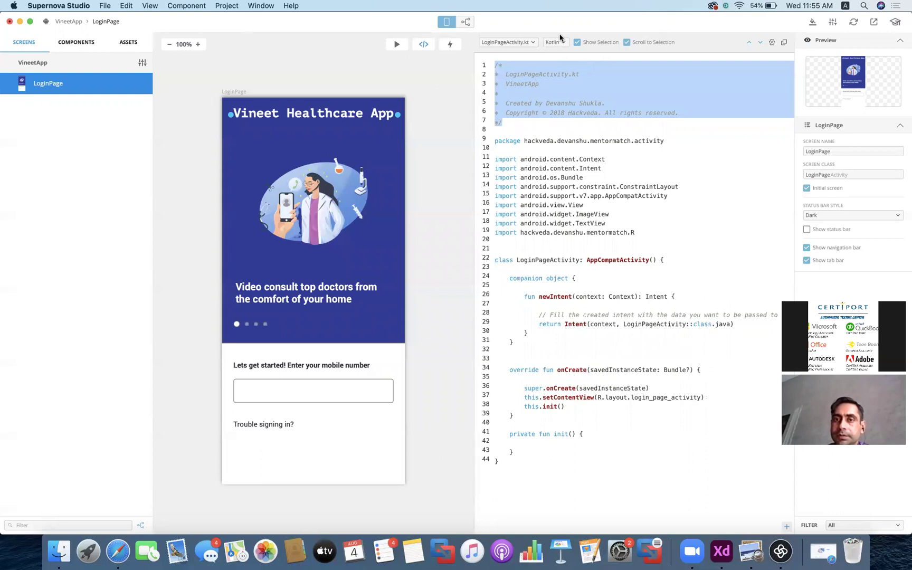
Examine the Kotlin LoginPage activity code section by section, highlighting the header comment, package and imports, class declaration and class body
left_click(566, 129)
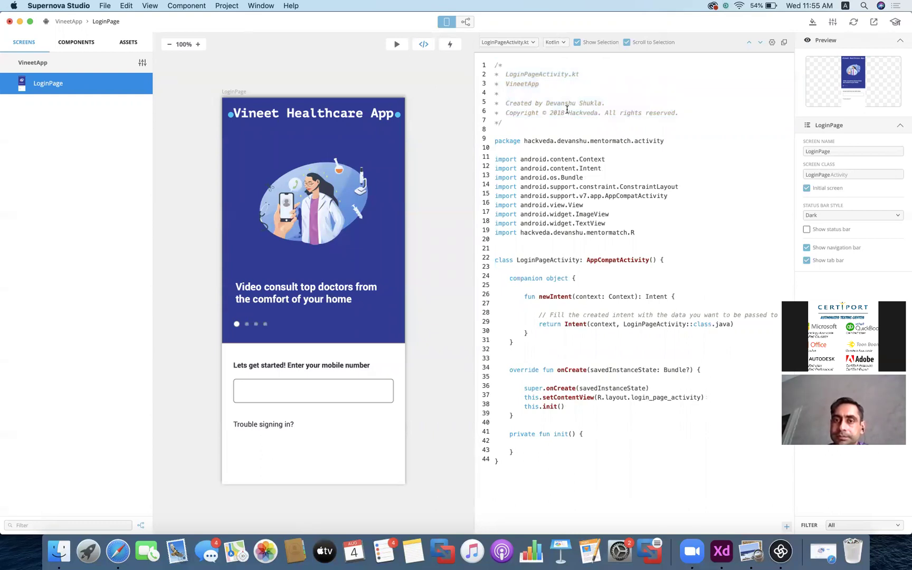
left_click(578, 75, "shift")
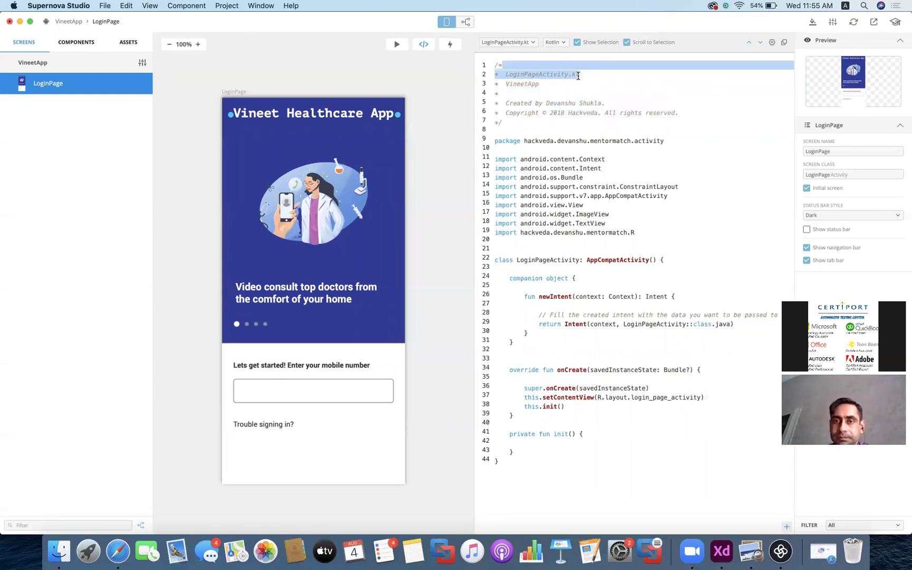
left_click(604, 78)
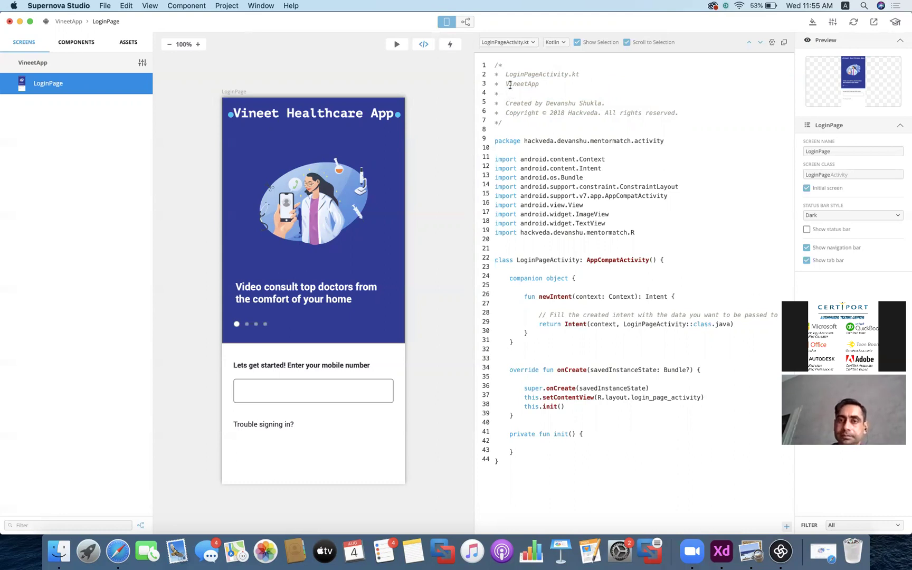
left_click_drag(505, 74, 688, 113)
left_click(527, 100)
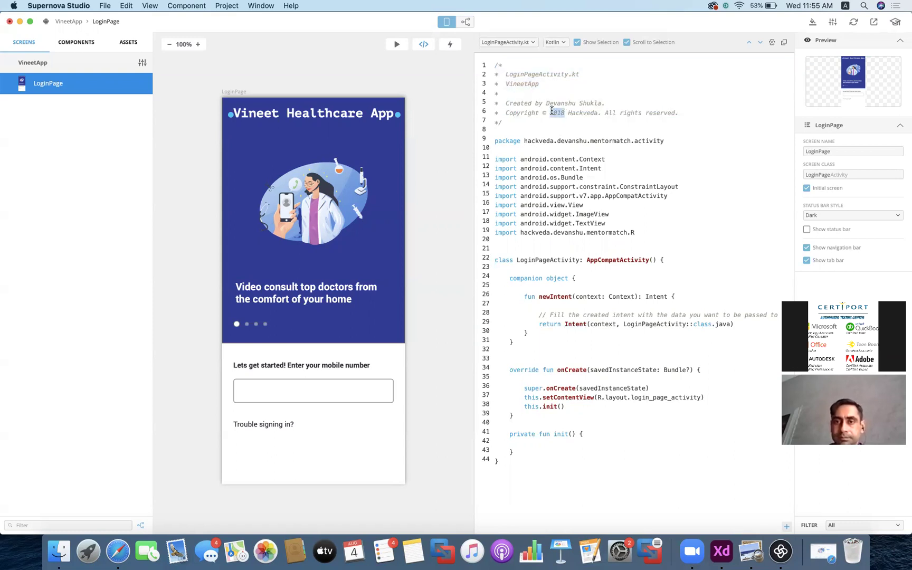
left_click_drag(494, 142, 646, 240)
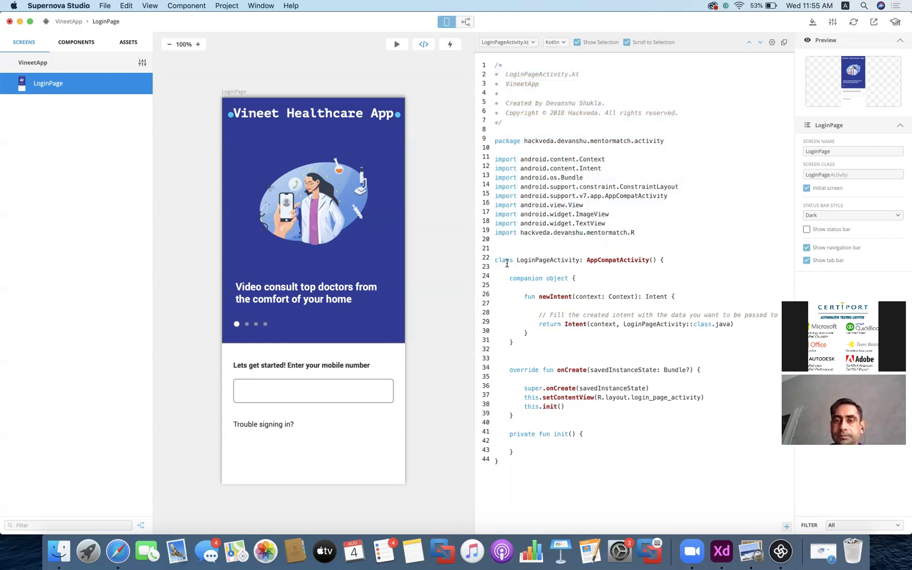
left_click_drag(494, 260, 677, 263)
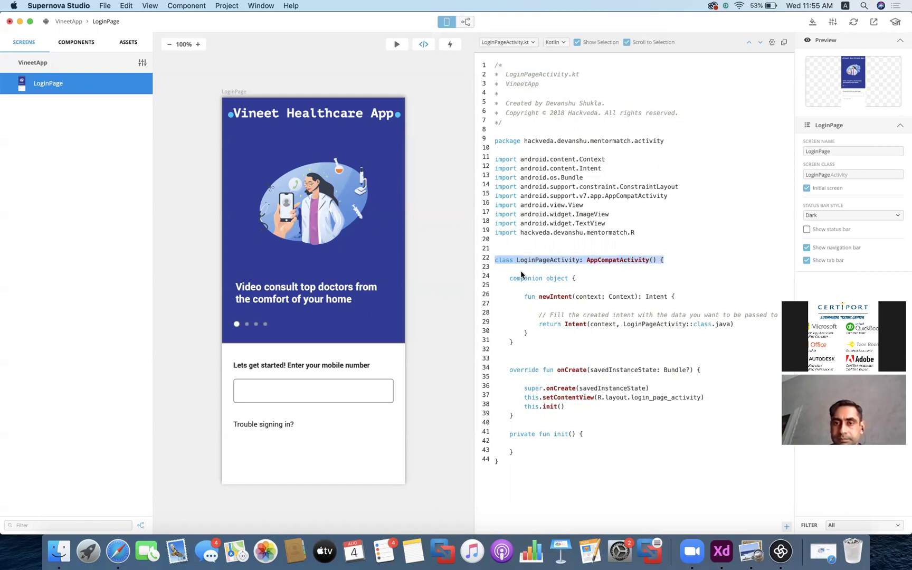
left_click_drag(509, 277, 534, 465)
left_click(534, 473)
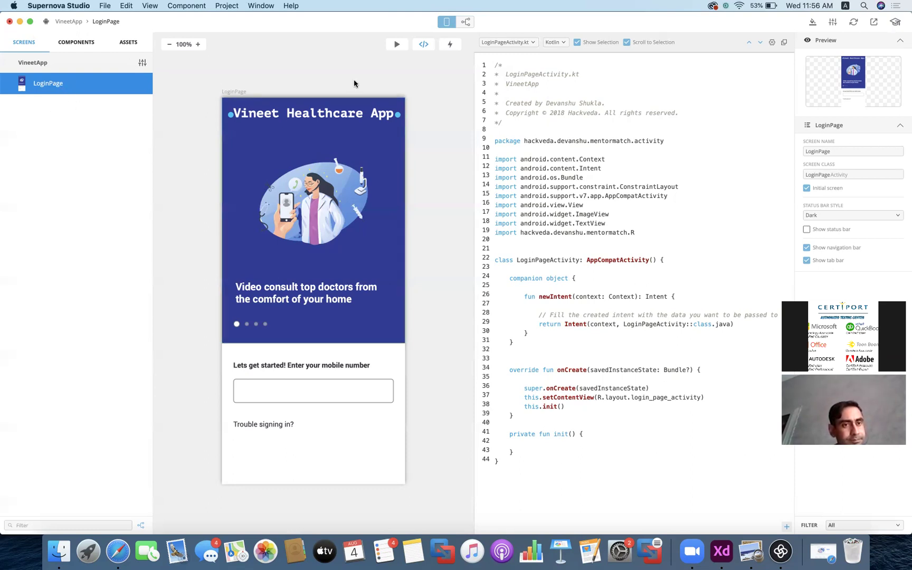
Open the device preview of LoginPage and reorder the screen components so Section1 sits above Section2
left_click(396, 45)
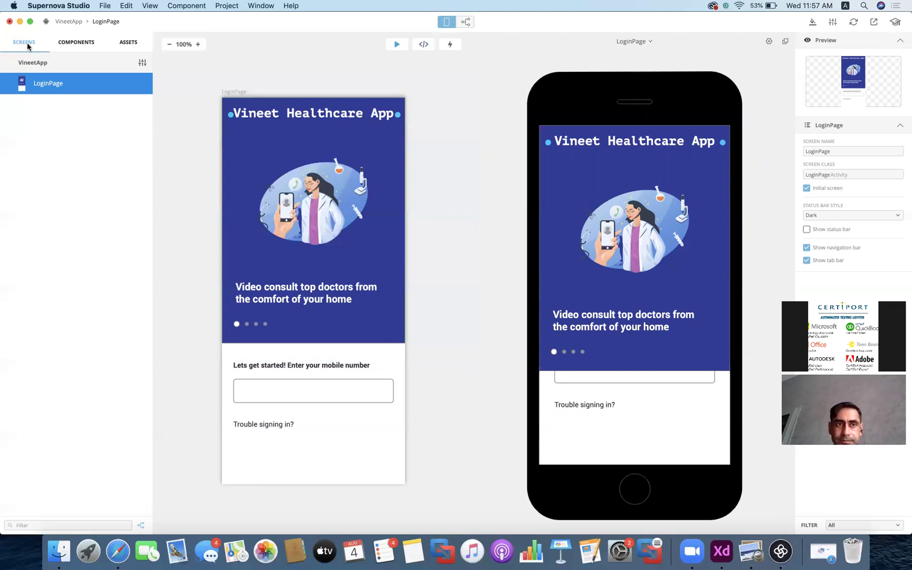
left_click(75, 43)
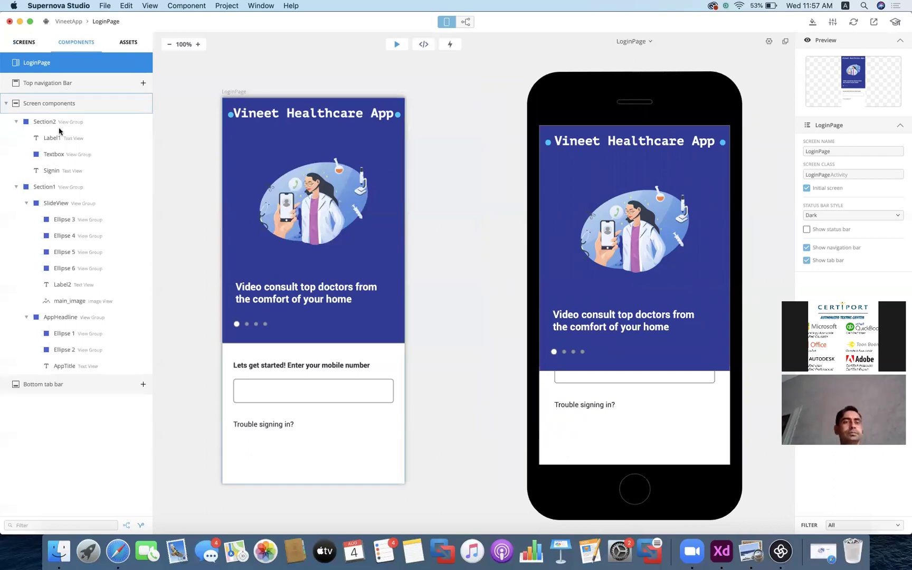
left_click(16, 123)
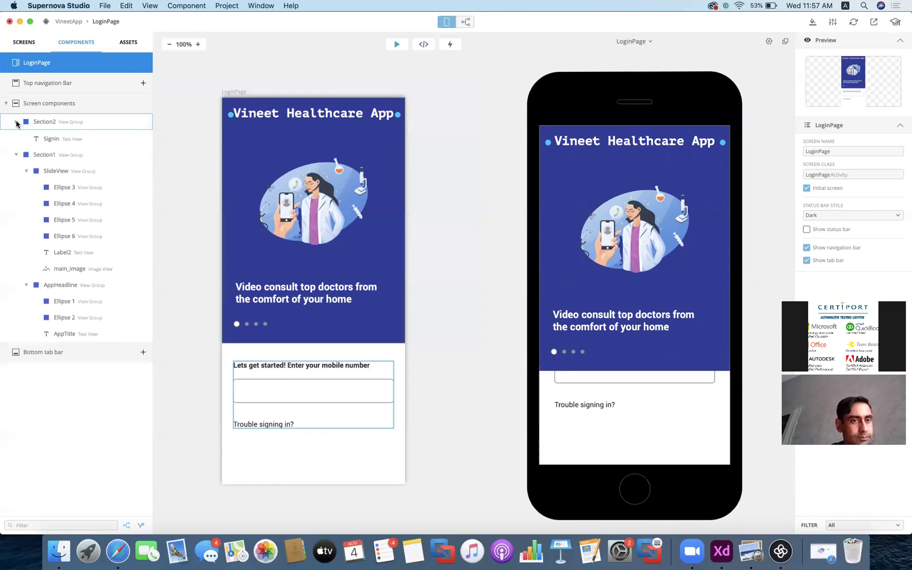
left_click(17, 138)
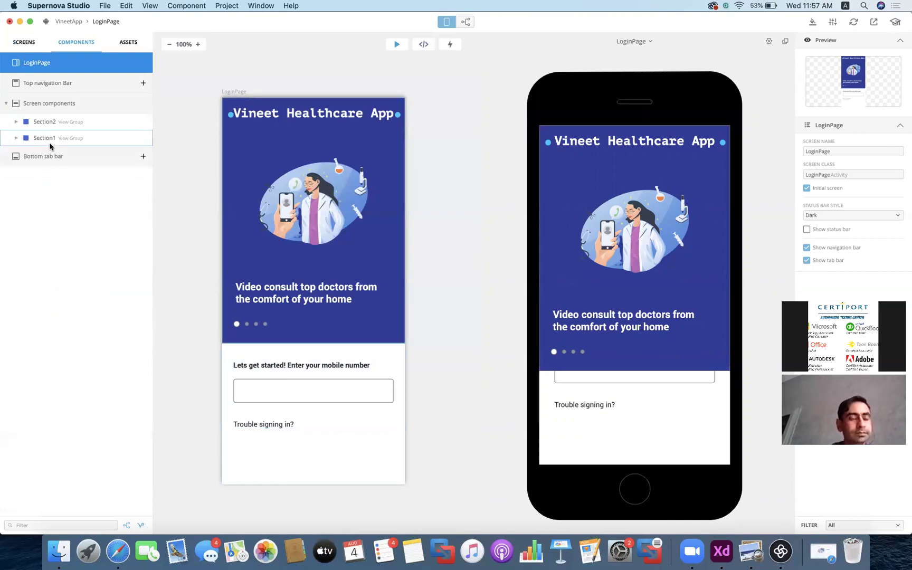
left_click_drag(67, 138, 64, 117)
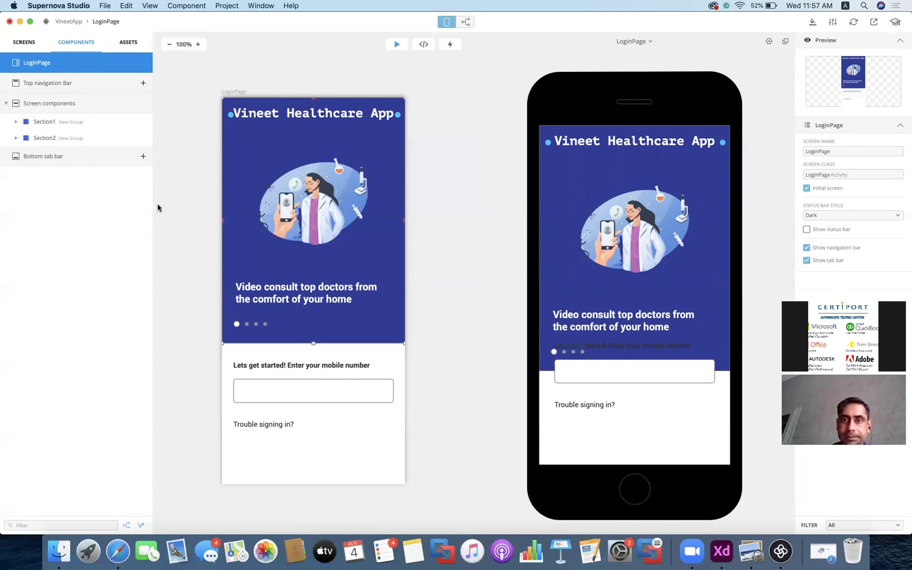
Expand Section1 and move the AppHeadline group above the SlideView group
left_click(53, 122)
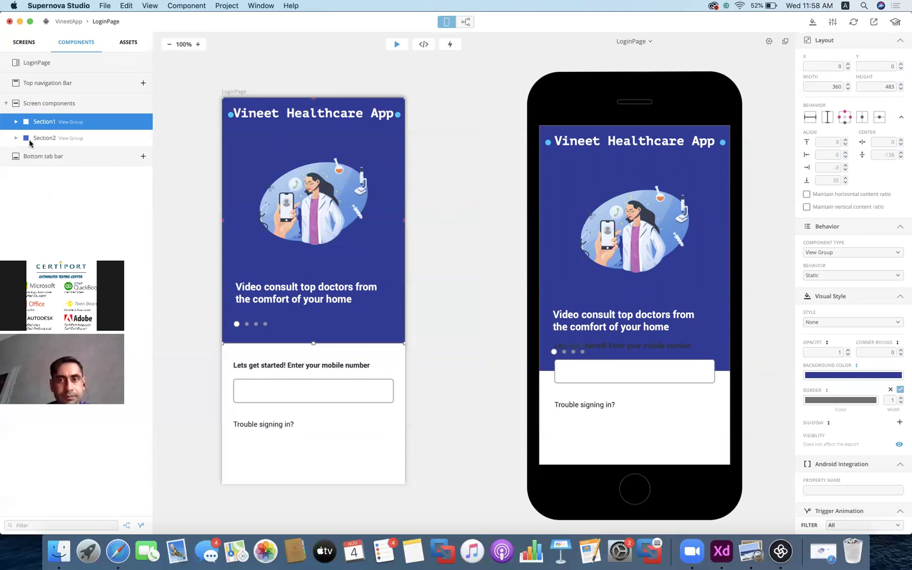
left_click(16, 121)
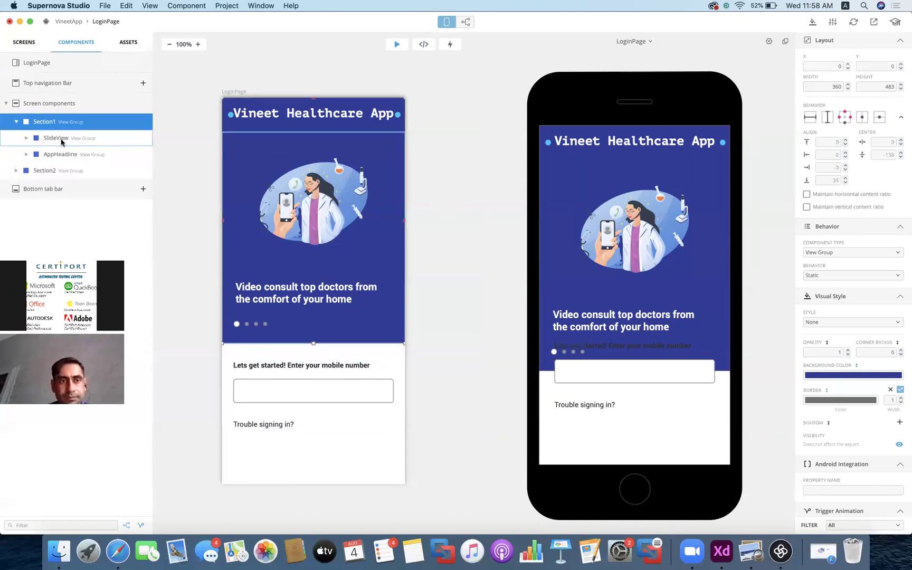
left_click_drag(62, 156, 77, 136)
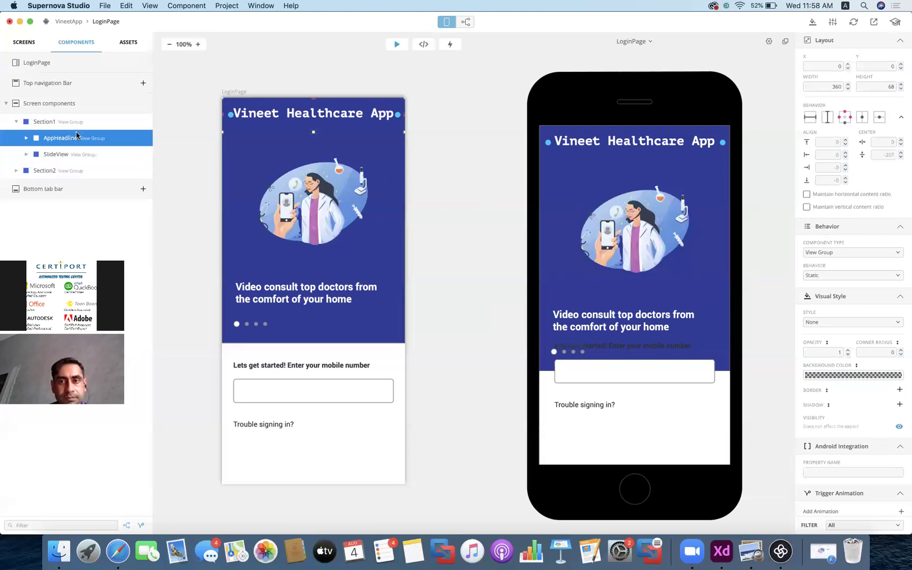
Try converting the SlideView group to a Recycler View with Shuffle content turned off, and undo these changes
left_click(57, 154)
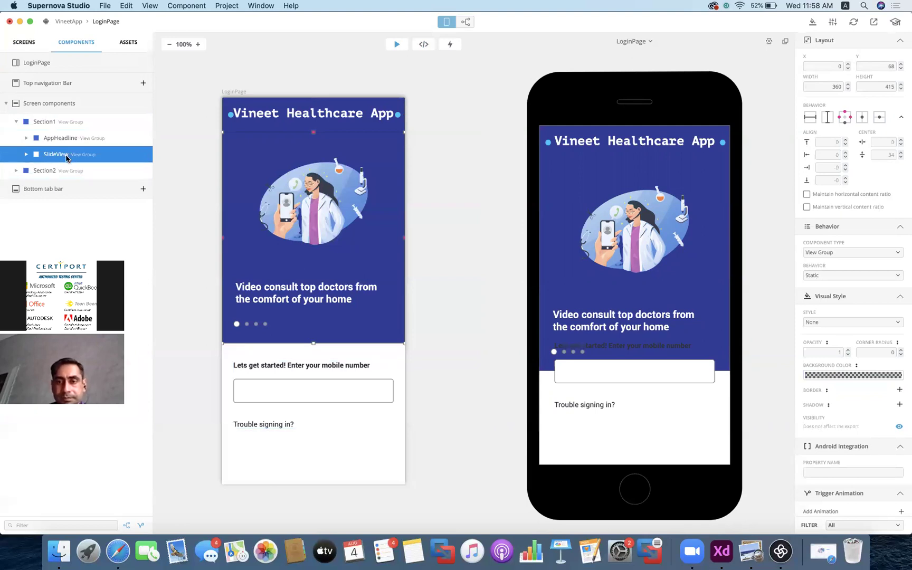
right_click(112, 157)
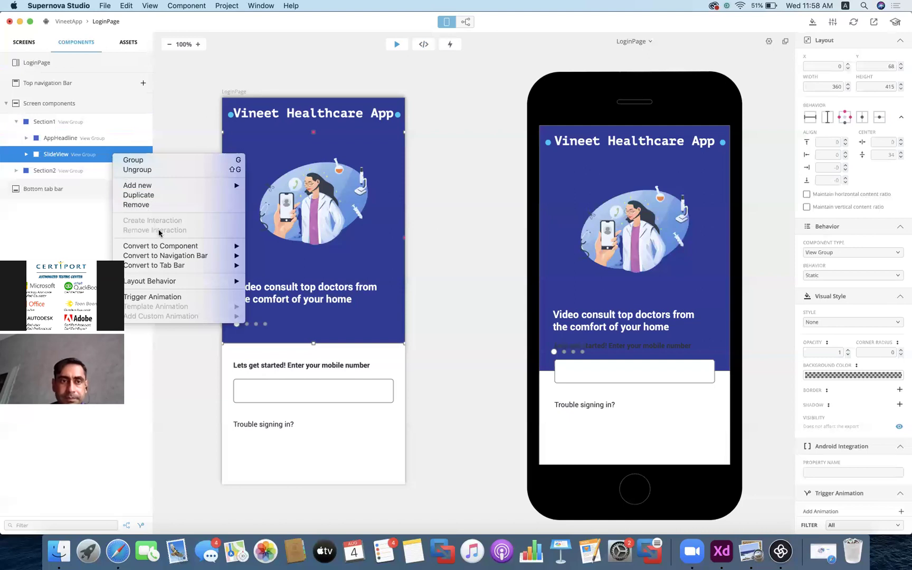
mouse_move(168, 248)
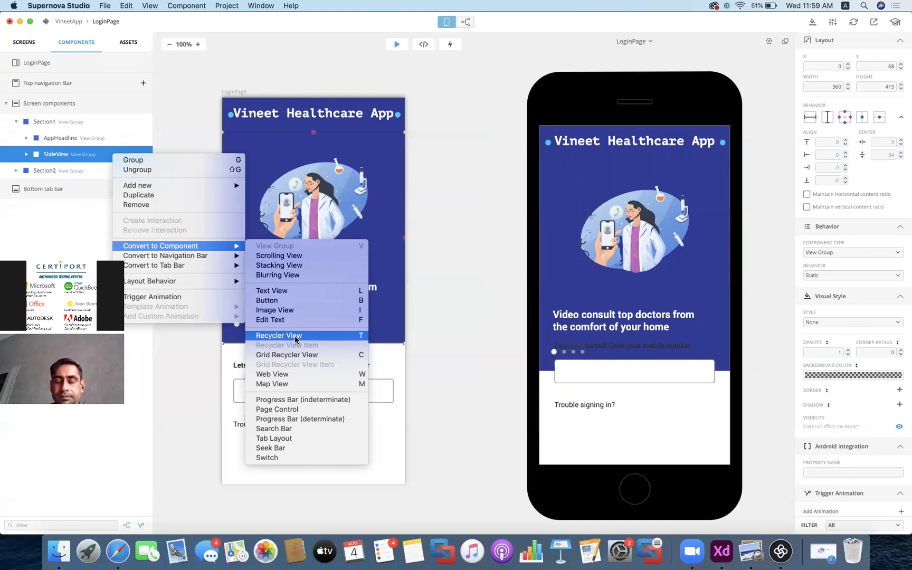
left_click(295, 339)
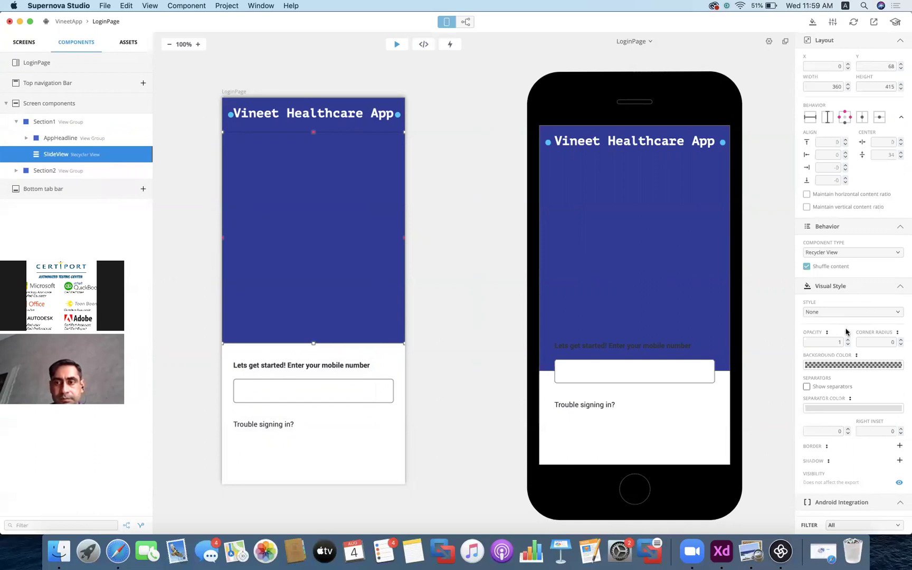
scroll(850, 373, "down", 2)
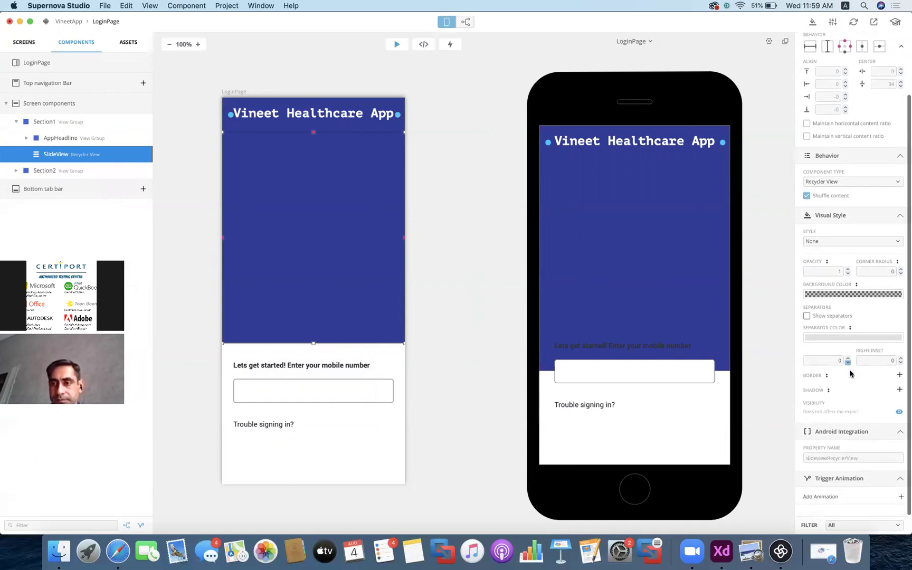
scroll(850, 373, "up", 2)
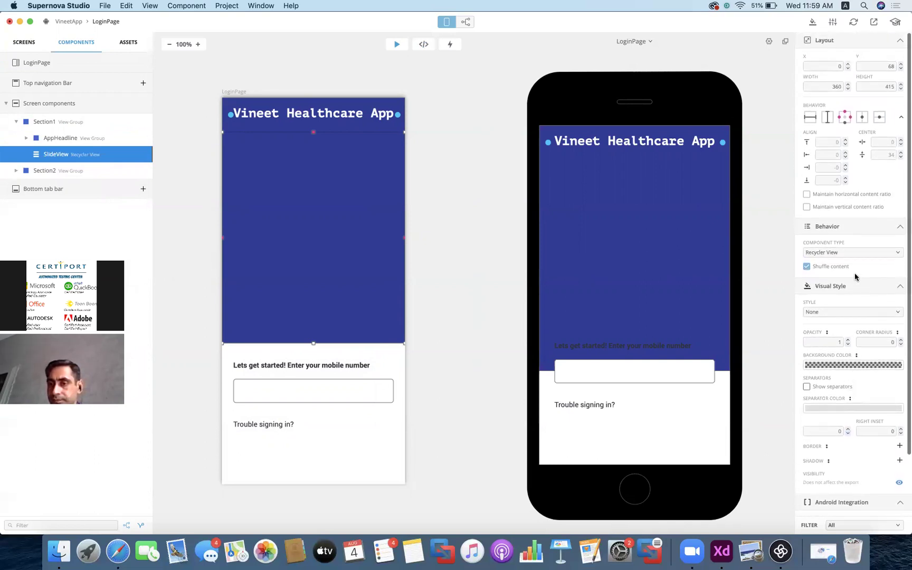
left_click(807, 266)
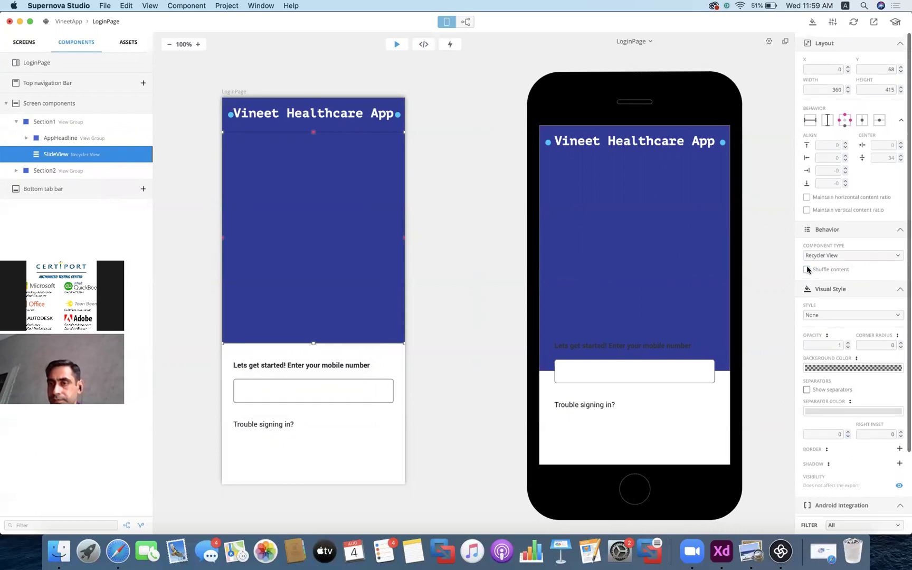
scroll(847, 332, "down", 1)
scroll(847, 333, "down", 3)
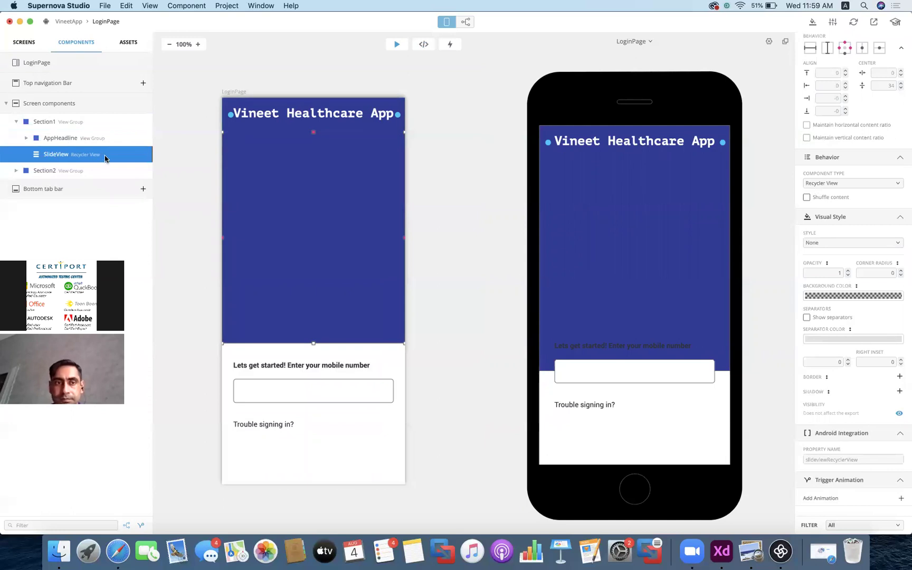
left_click(183, 204)
key("super+z")
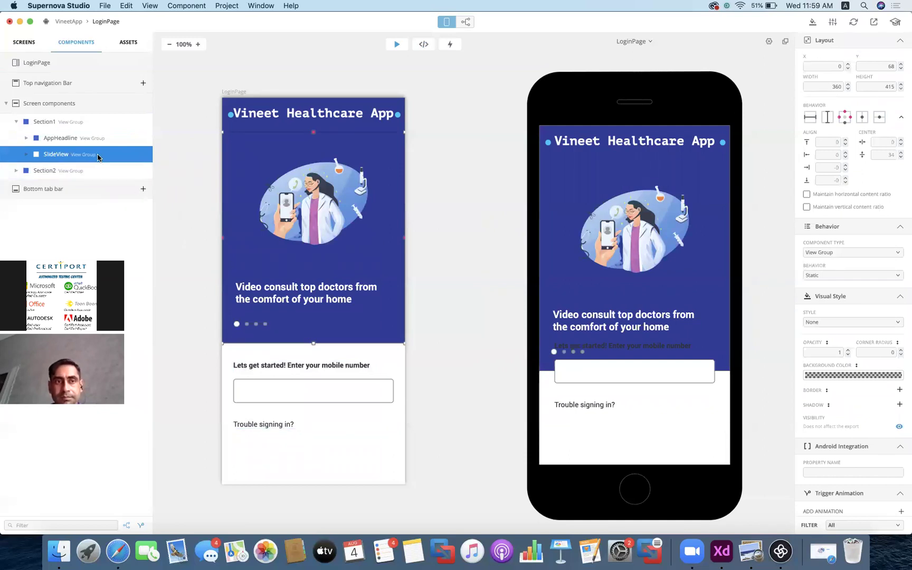
Pin Section2 to the top, left and right in its layout behavior, leaving the bottom unpinned
left_click(65, 170)
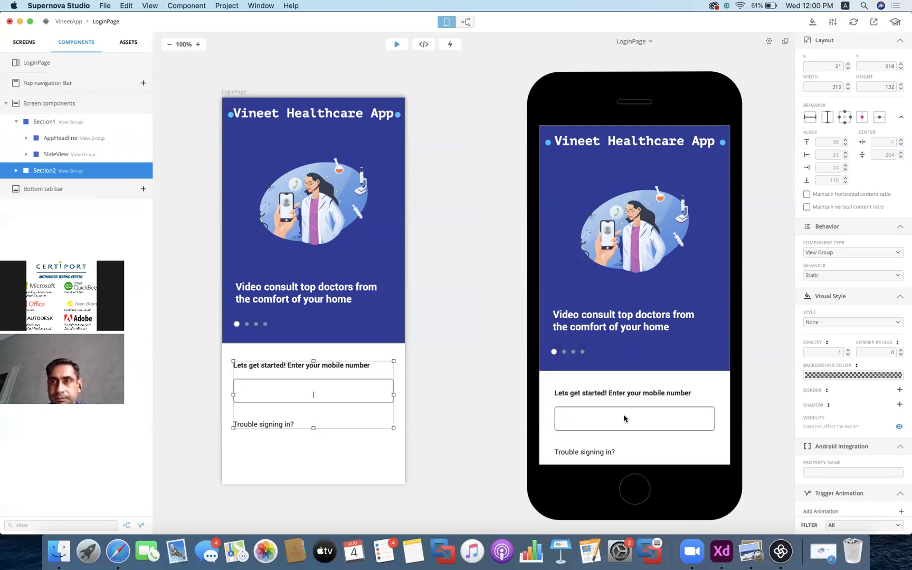
left_click(845, 116)
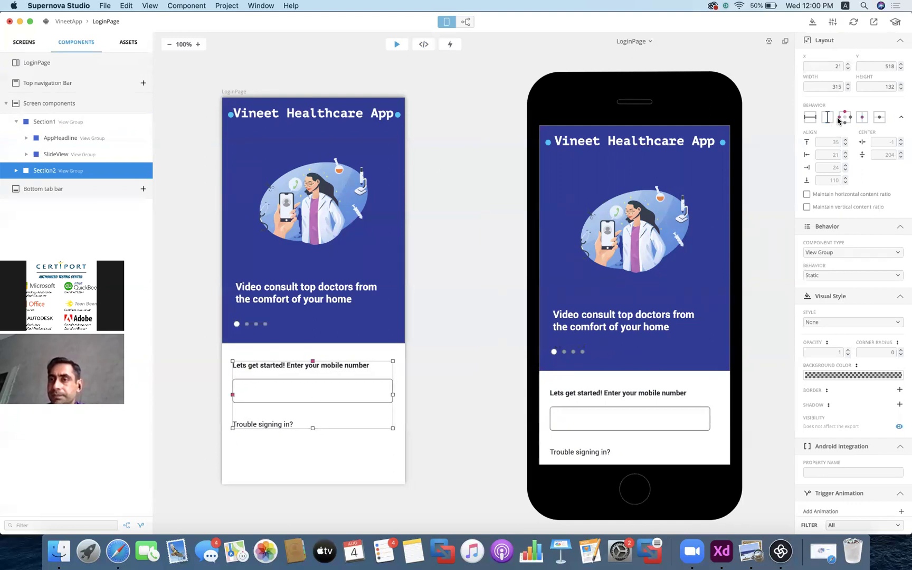
left_click(851, 118)
left_click(845, 123)
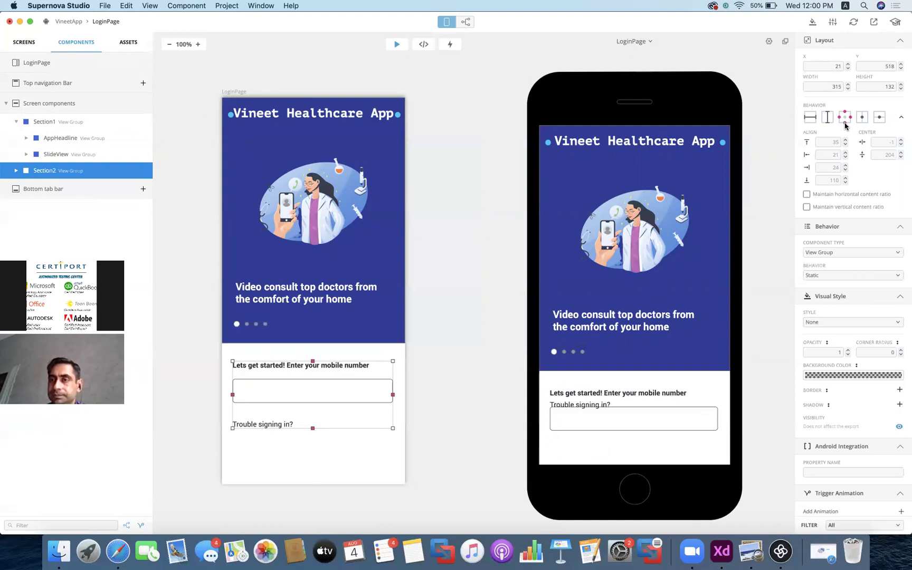
left_click(845, 123)
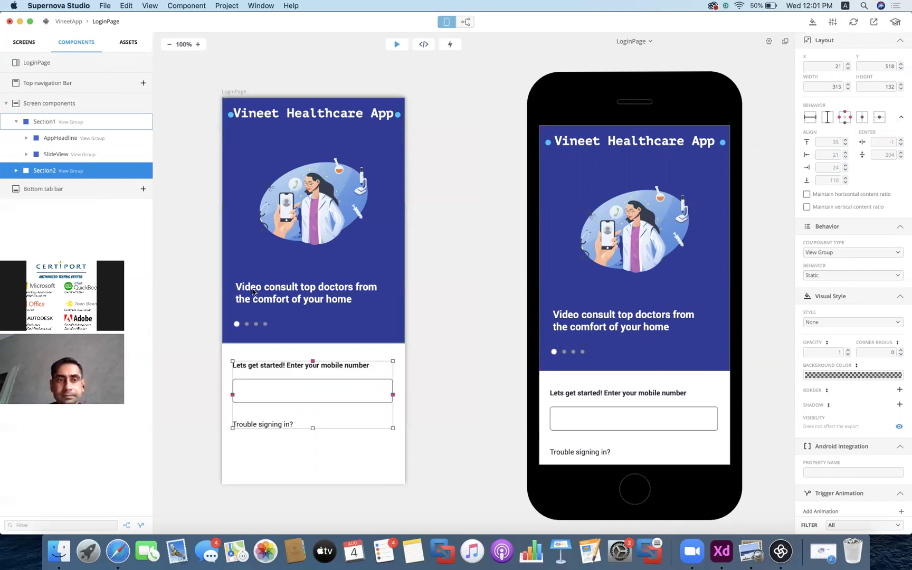
Convert the Textbox view group inside Section2 to an Edit Text component
left_click(16, 170)
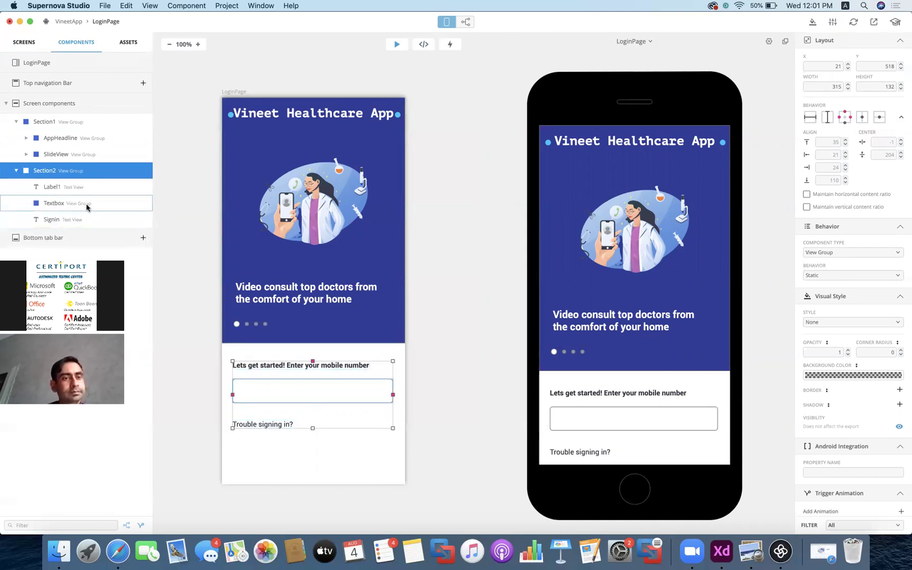
left_click(87, 205)
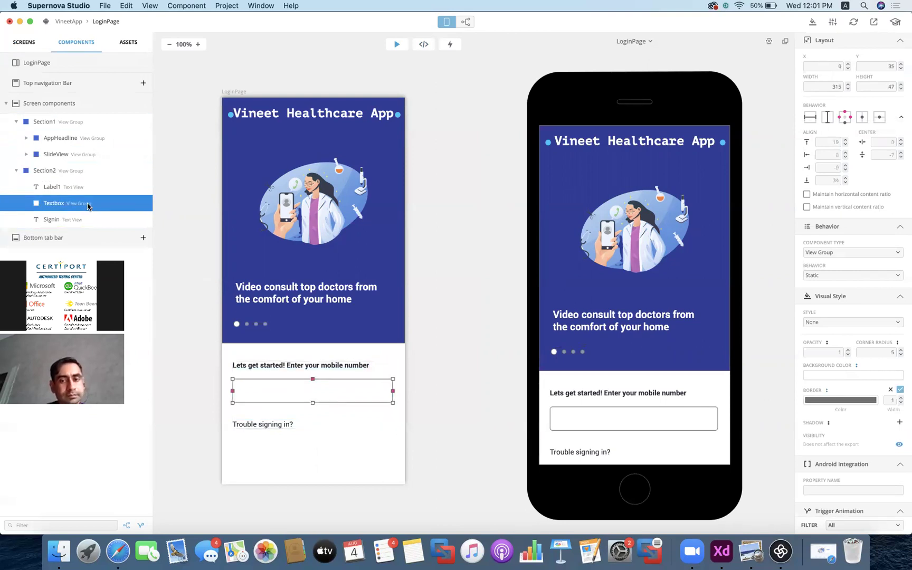
right_click(59, 210)
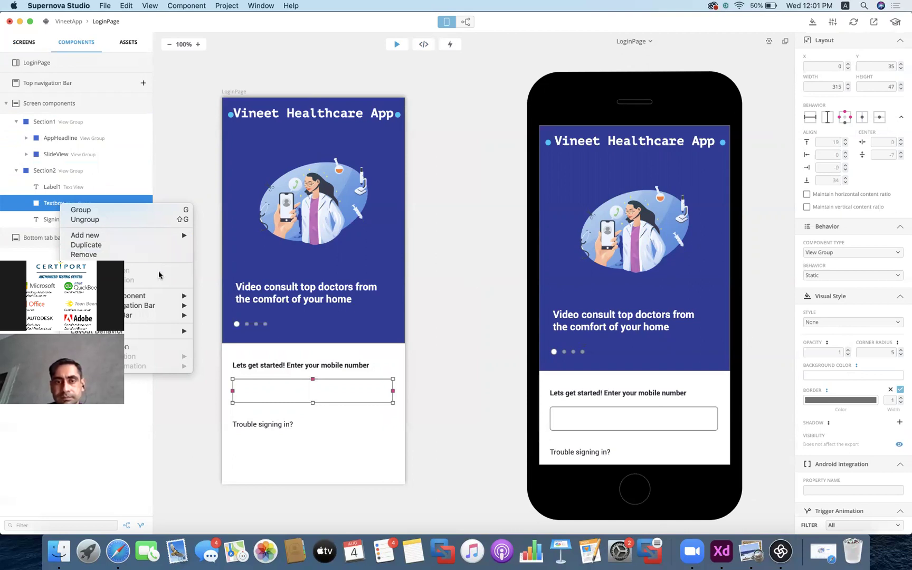
mouse_move(156, 296)
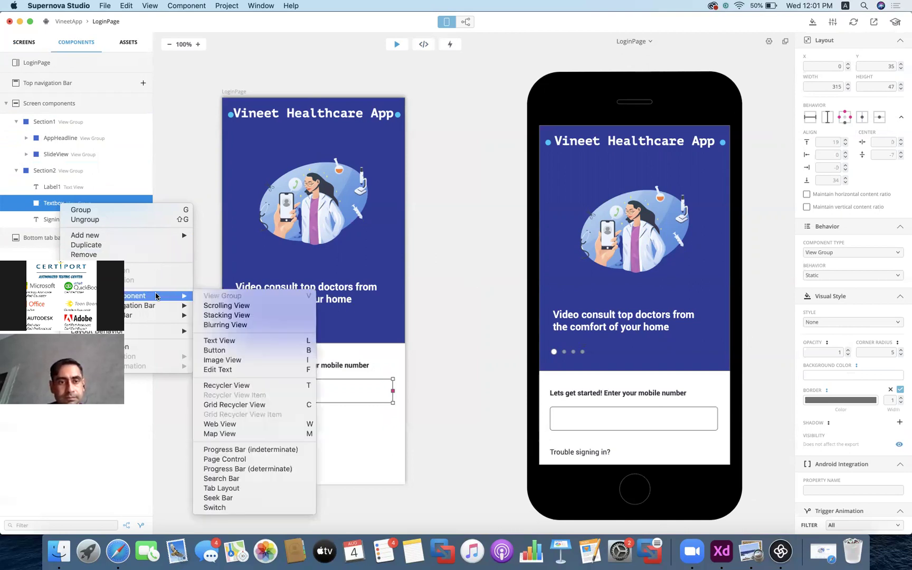
left_click(235, 371)
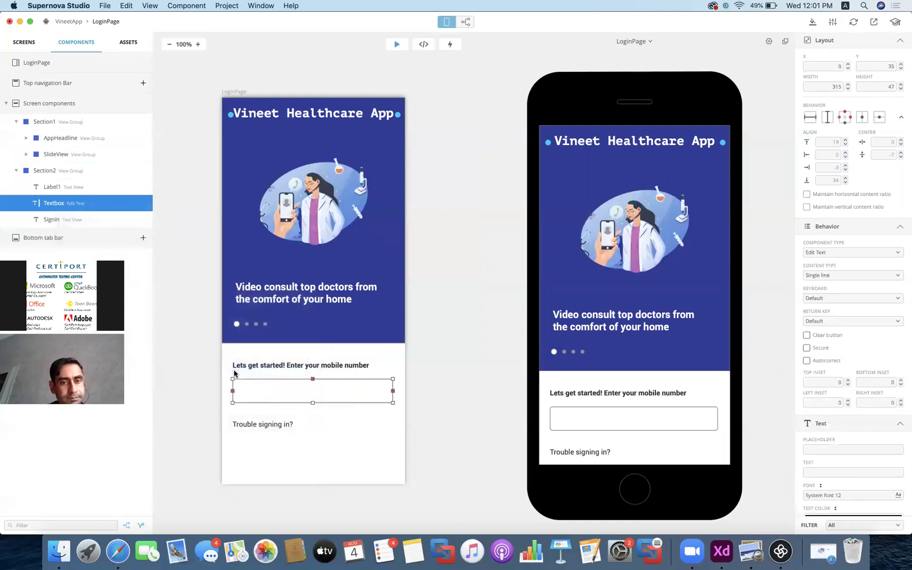
Test the mobile number field in the device preview by entering "ygrytfytfytfytfytdtrdt" and replacing it with "hfyfyfy"
left_click(563, 420)
type("ygrytfytfytfytfytdtrdt")
key("super+a")
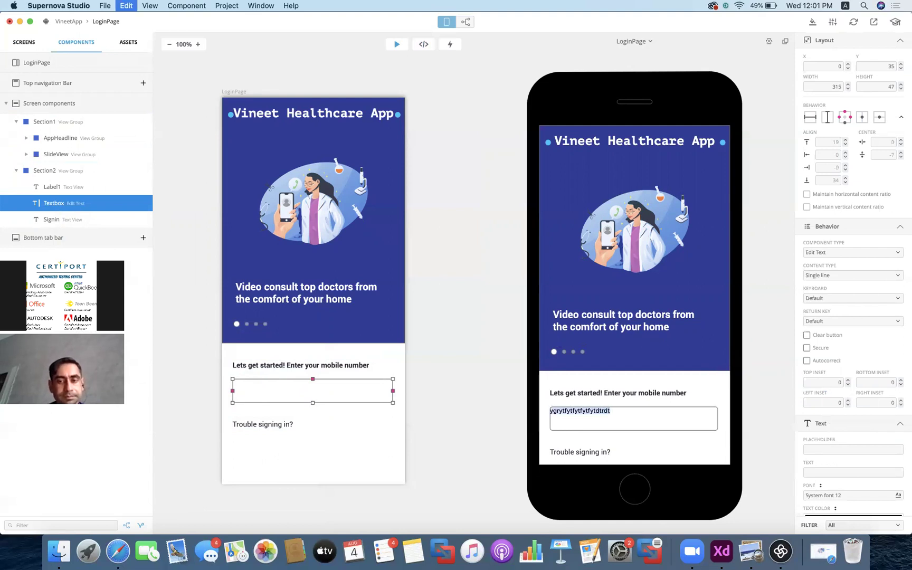
key("BackSpace")
type("hfyfyfy")
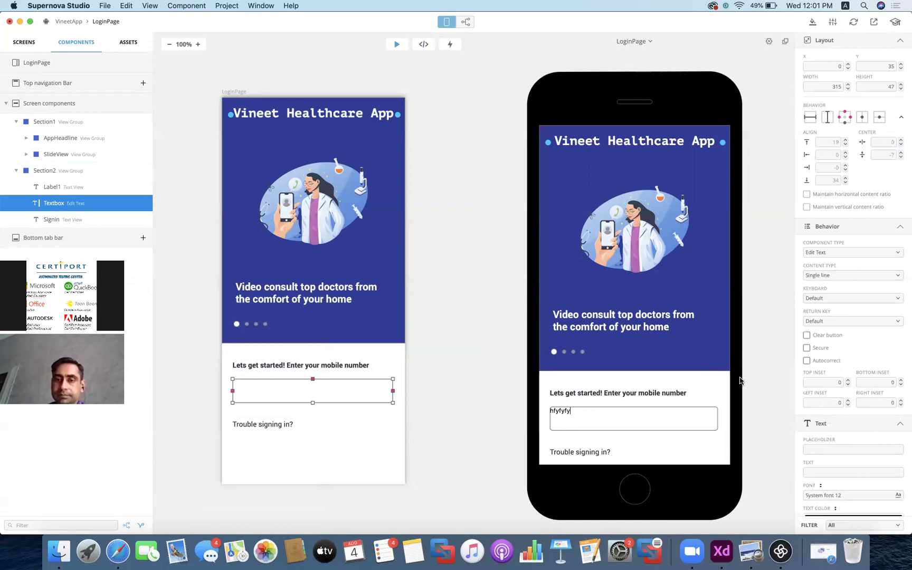
Set the keyboard of the Textbox component to Phone pad and enable its clear button
scroll(852, 353, "down", 3)
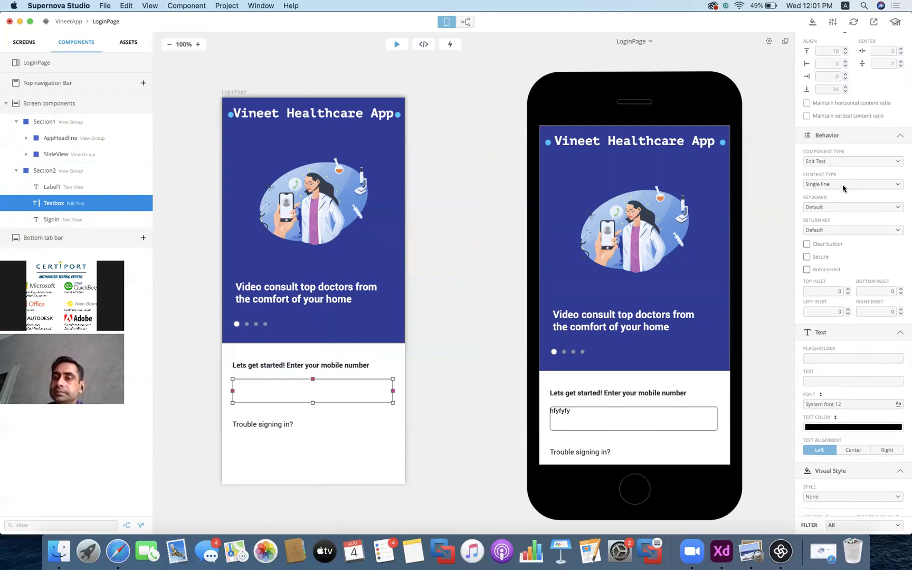
left_click(844, 211)
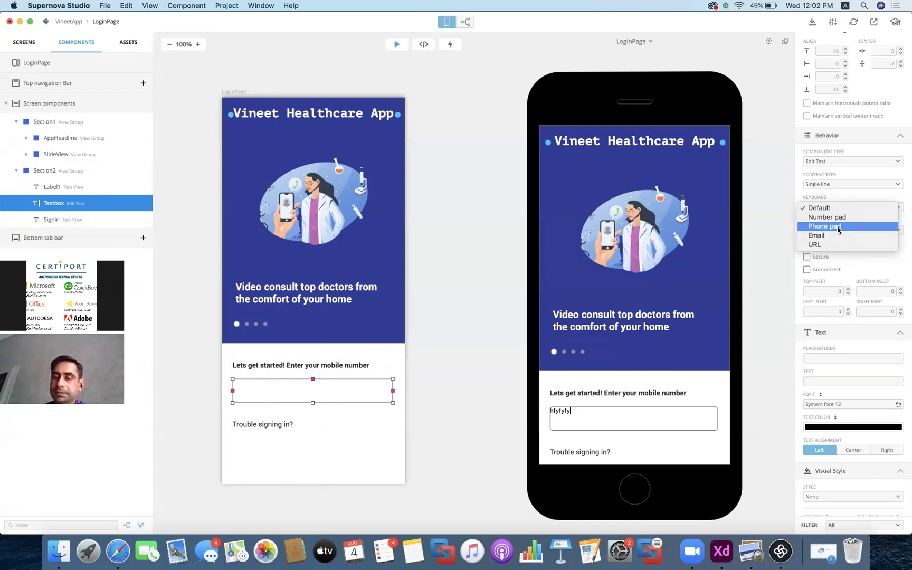
left_click(838, 227)
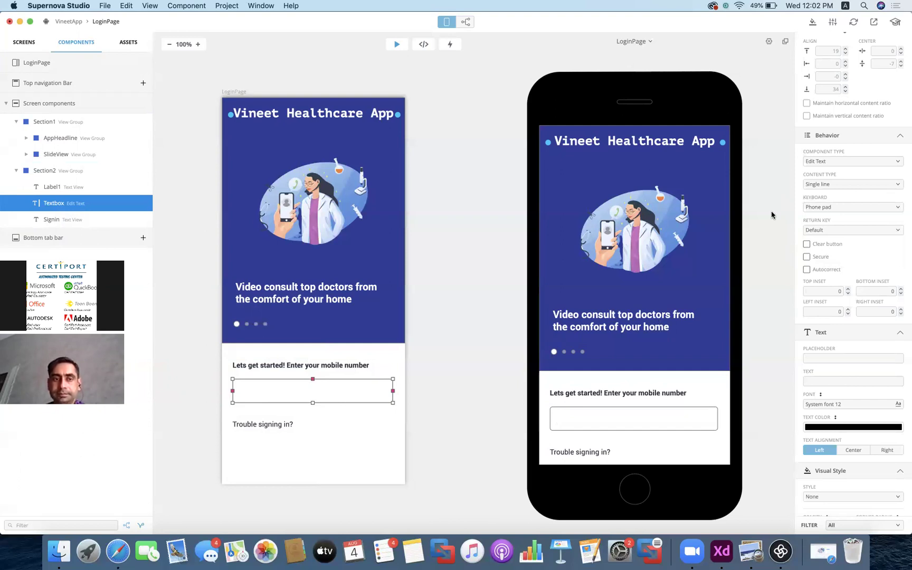
left_click(849, 232)
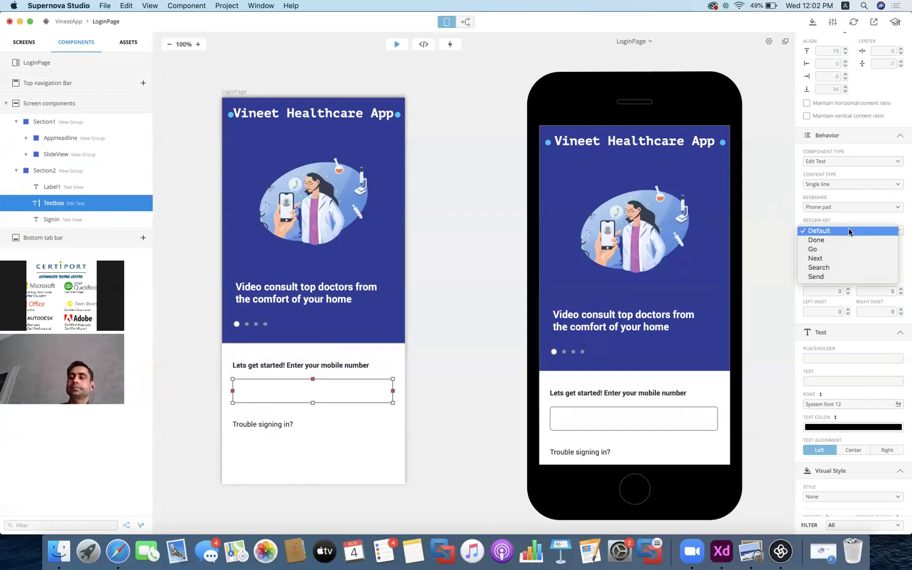
left_click(849, 232)
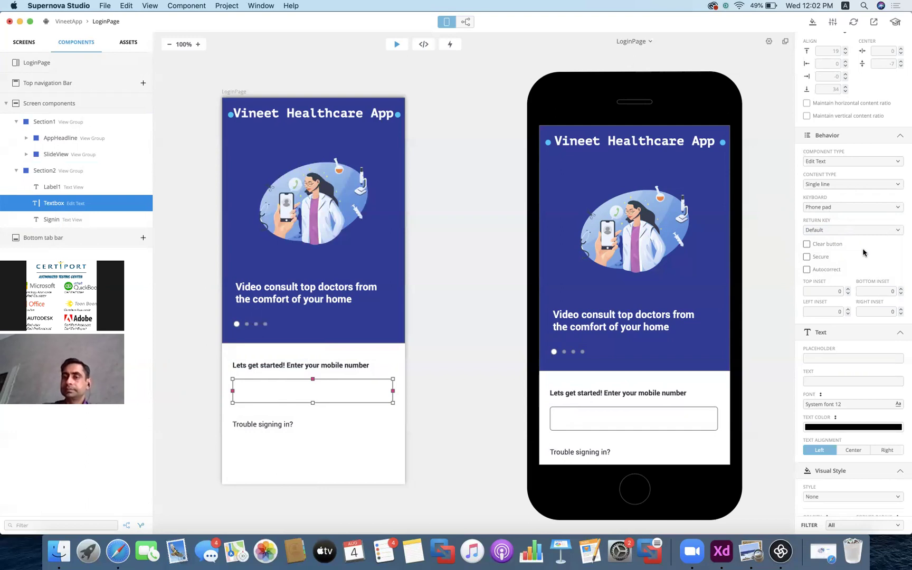
scroll(864, 252, "down", 1)
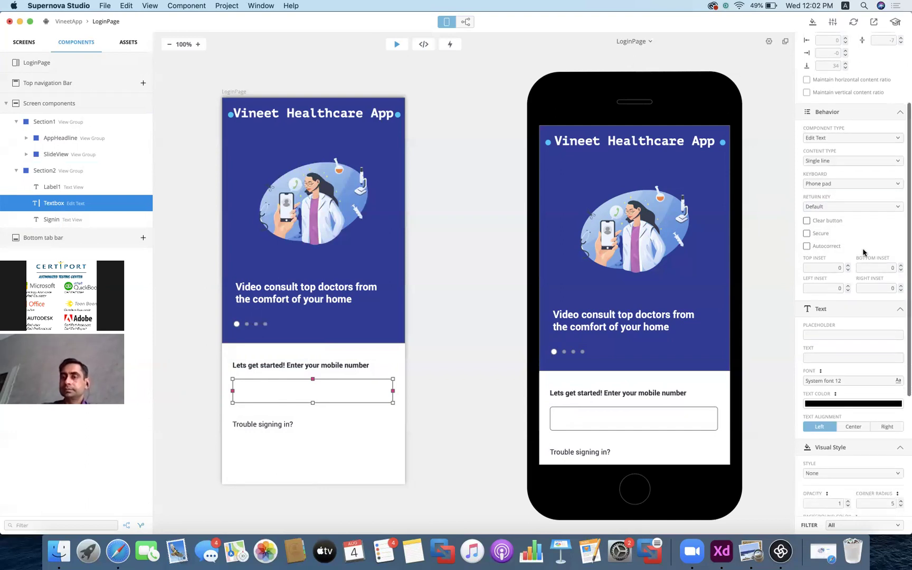
left_click(807, 220)
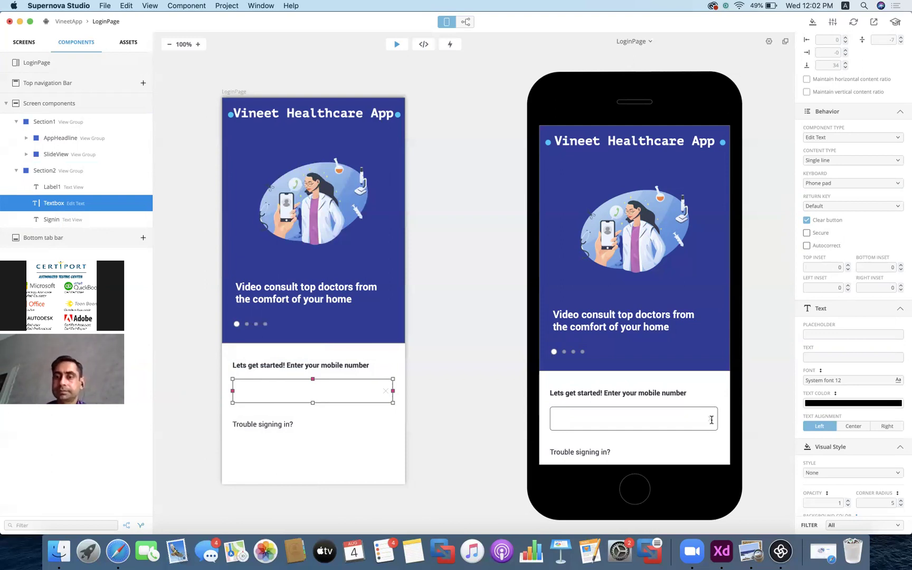
Try the Secure option on the Textbox with a test number in the device preview, clear the entry and turn the option off
left_click(806, 233)
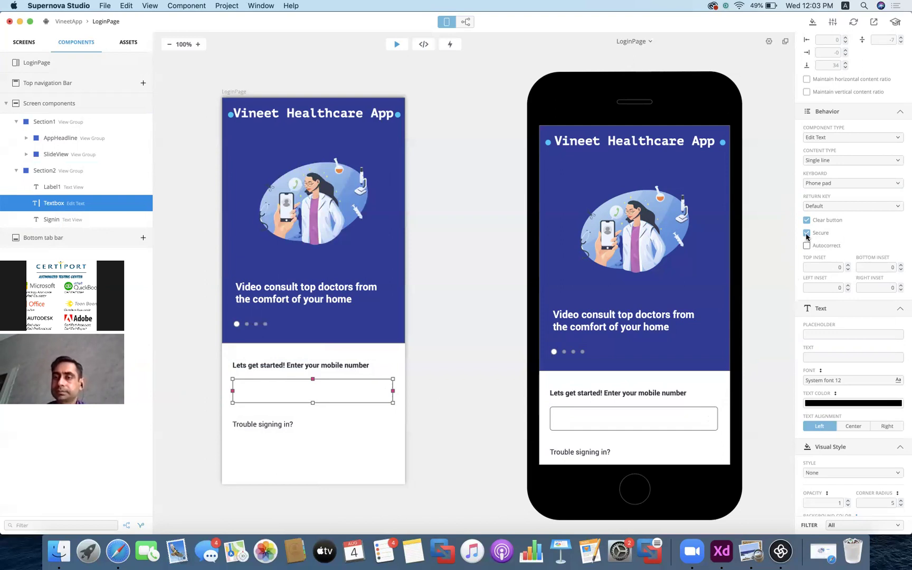
left_click(567, 416)
type("12345678")
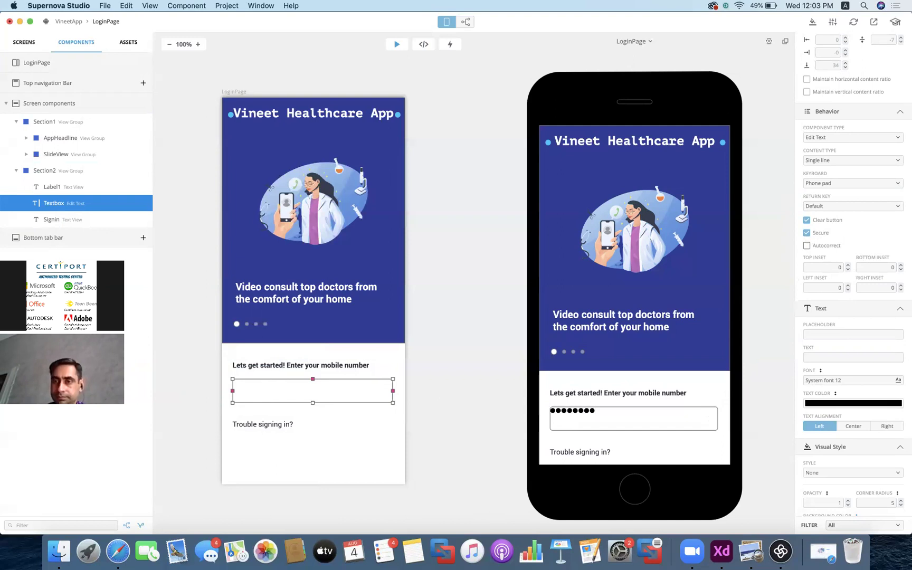
key("super+a")
key("BackSpace")
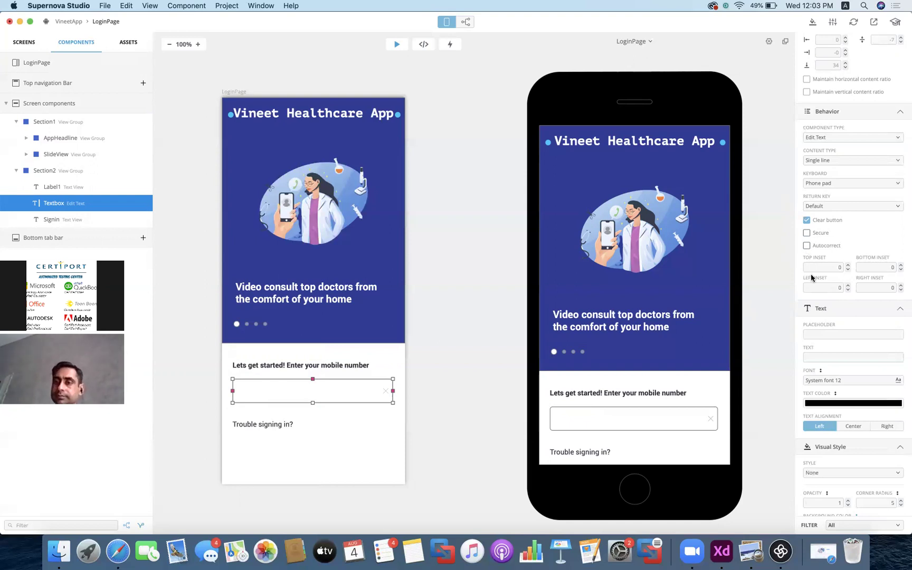
Set the Textbox's top inset to 12 and test it by entering "hgfyffyh" in the preview's mobile number field
scroll(810, 274, "down", 2)
left_click(833, 235)
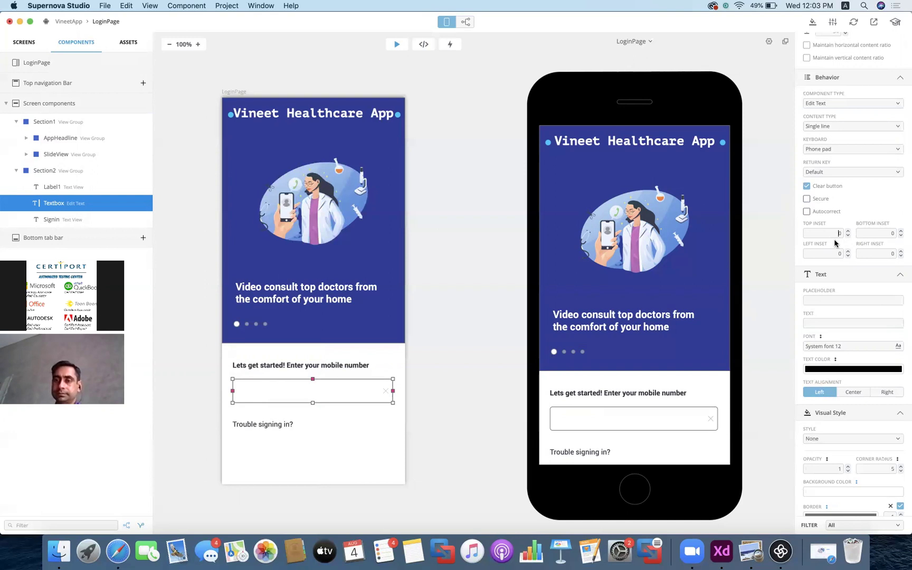
type("1")
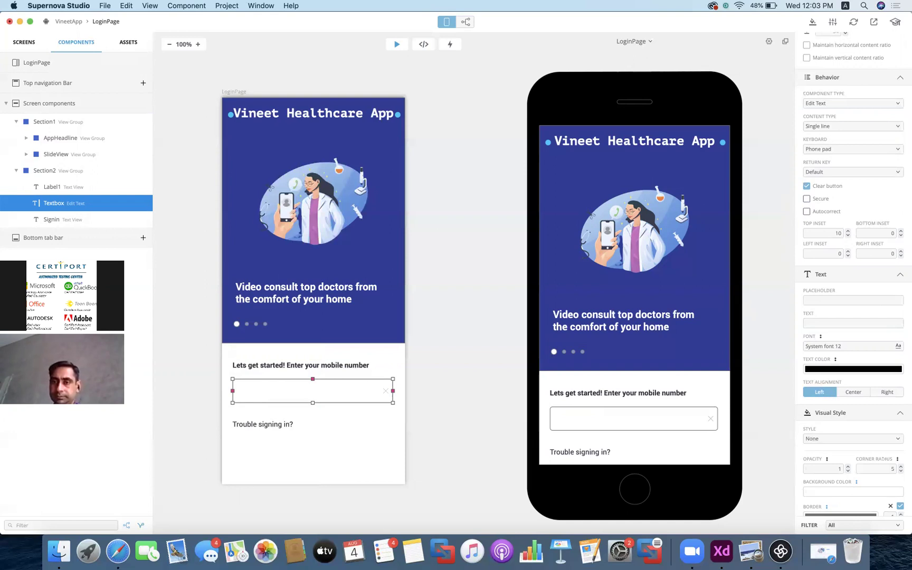
left_click(564, 417)
type("hgfyffyh")
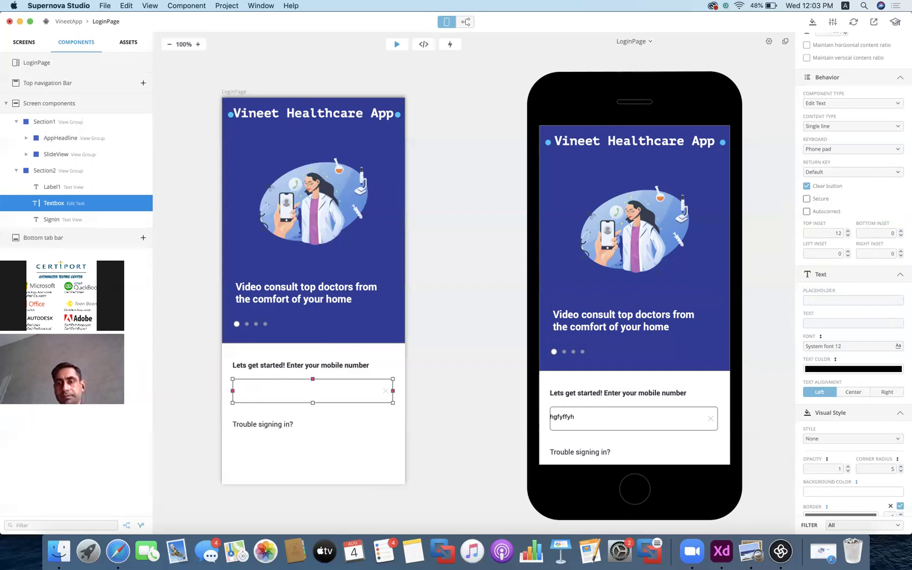
Set the Textbox's left and right insets to 10 and its top inset to 15
left_click(834, 254)
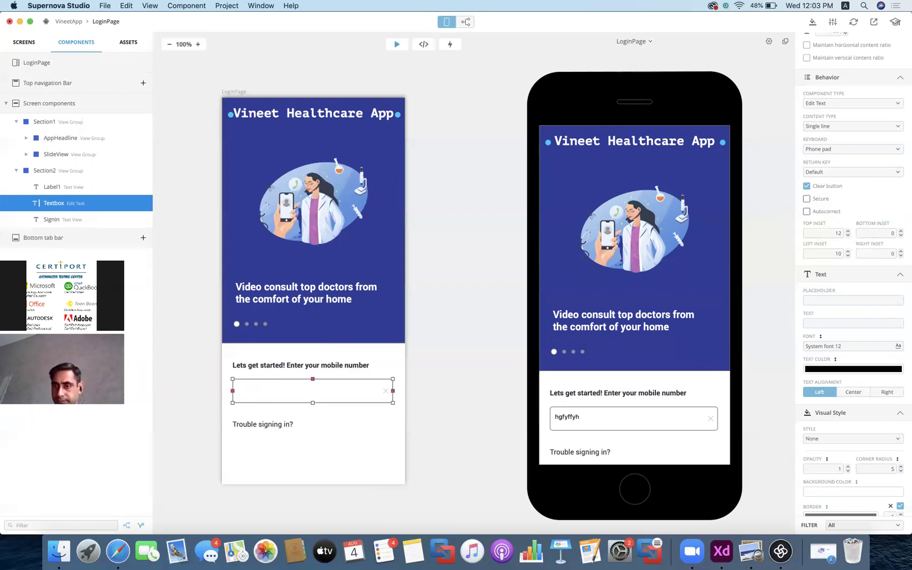
left_click(848, 232)
left_click(847, 231)
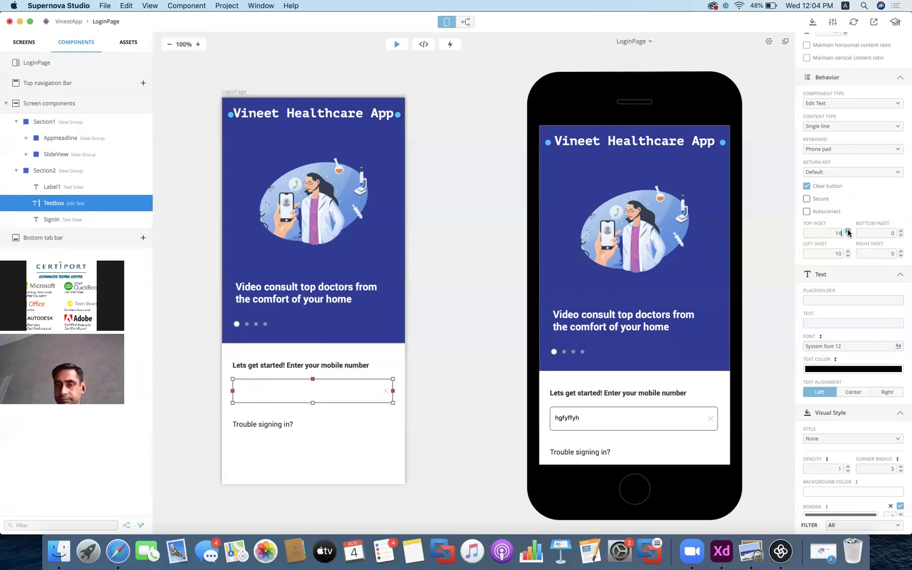
left_click(847, 231)
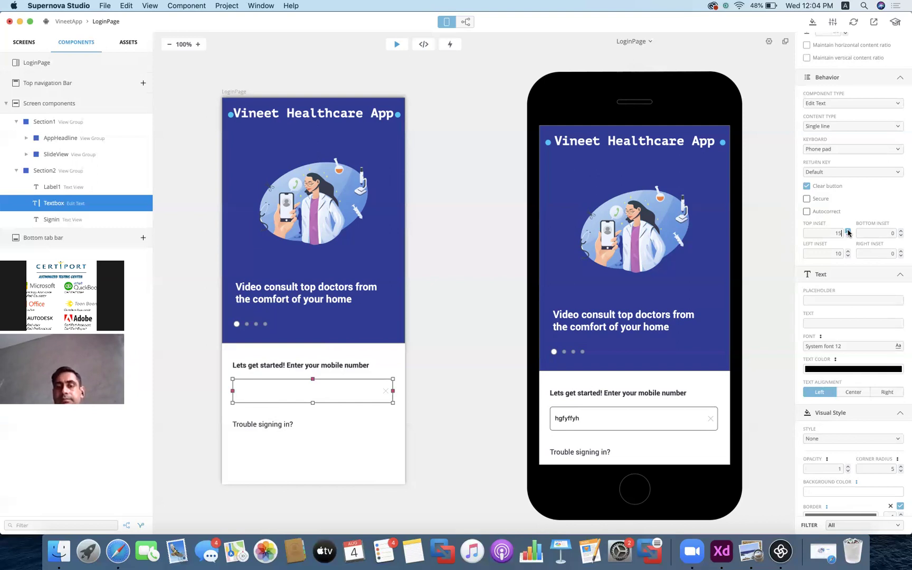
left_click(888, 253)
type("10")
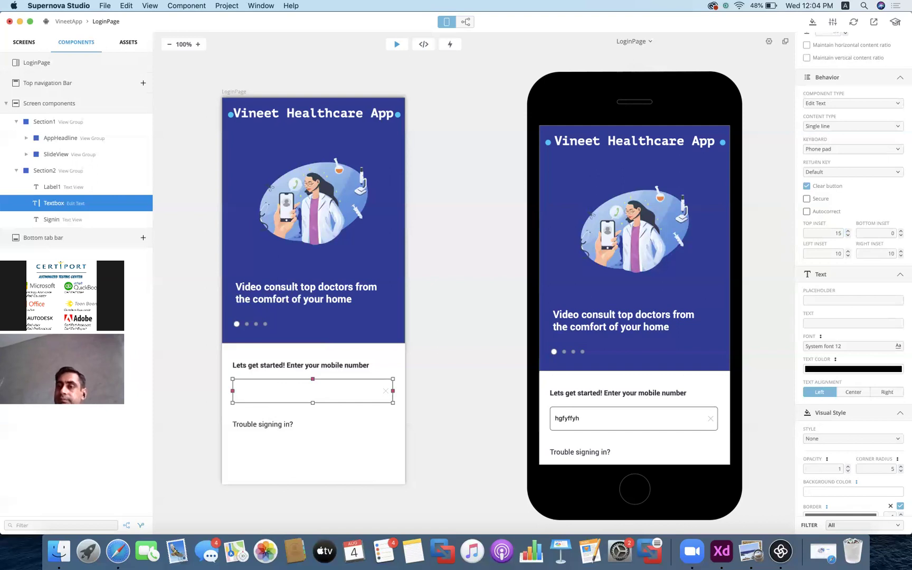
Test how the preview's mobile number field handles long text by filling it to the right edge, and delete some characters again
type("hgfyffyh")
type("ufytytf")
type("fyytfytyfy")
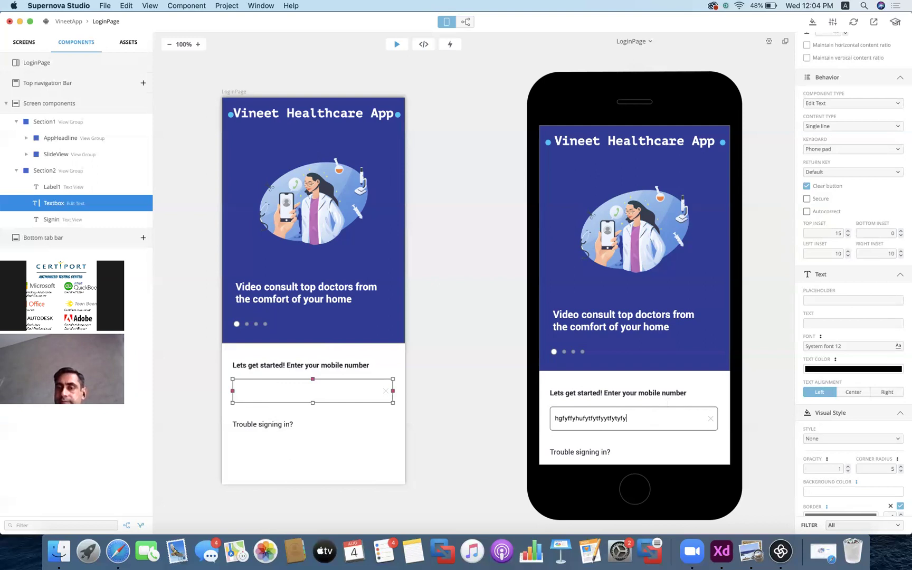
type("tfytfytfytfytfytfytfyfytytf")
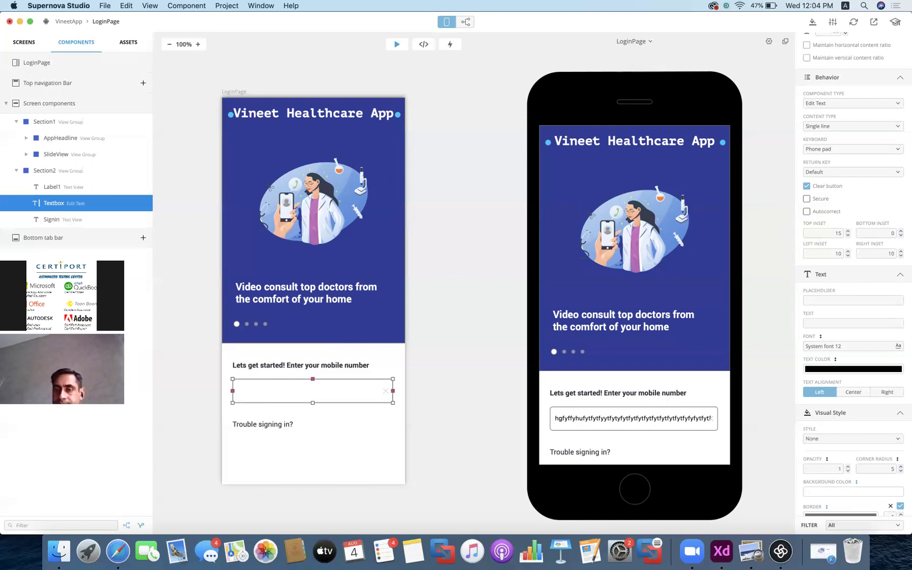
left_click(607, 422)
key("BackSpace")
key("BackSpace")
key("BackSpace")
key("BackSpace")
key("BackSpace")
key("BackSpace")
key("BackSpace")
key("BackSpace")
key("BackSpace")
key("BackSpace")
key("BackSpace")
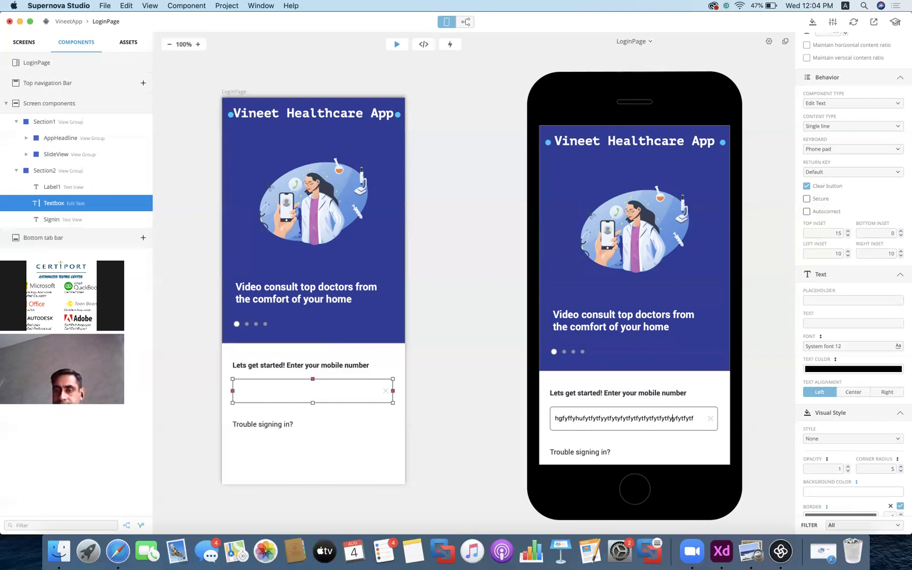
Set the Textbox's right inset to 20, test it by adding "ftytf" to the preview text, and clear the field
left_click(892, 253)
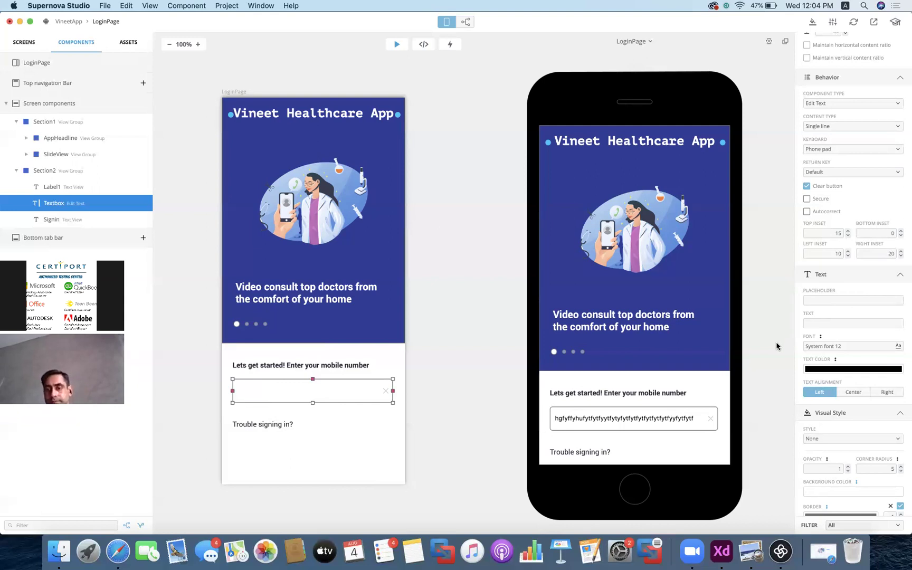
left_click(693, 417)
type("ftytf")
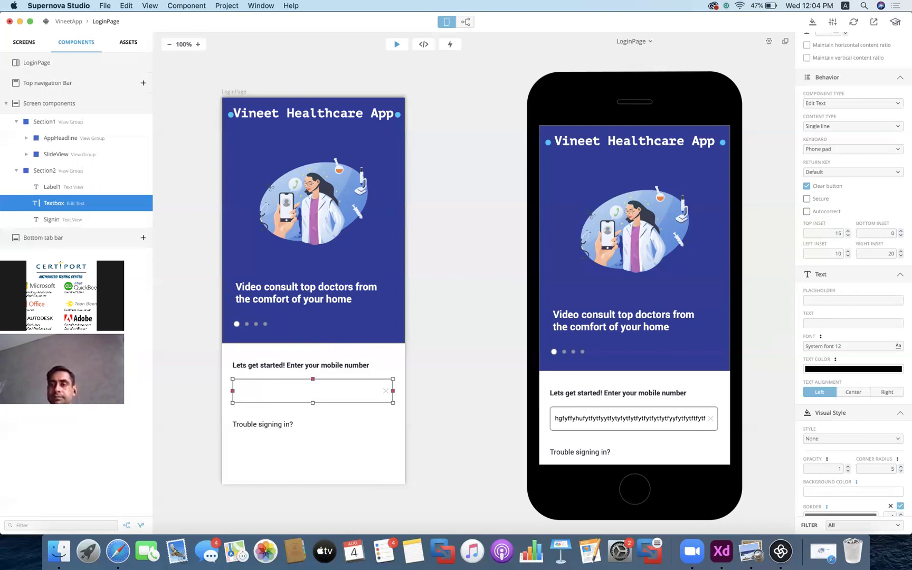
double_click(656, 424)
key("BackSpace")
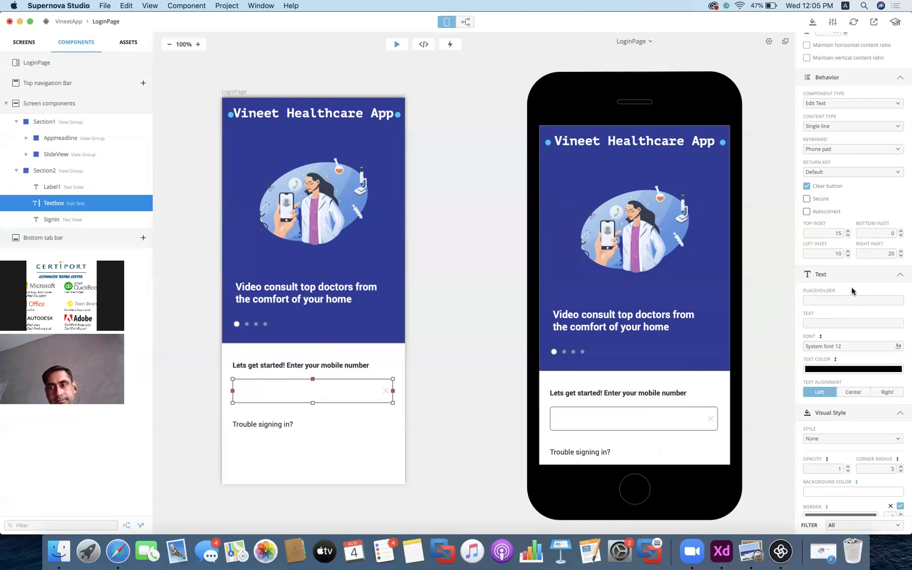
Set the Textbox's placeholder to "Enter Mobile Number"
left_click(832, 301)
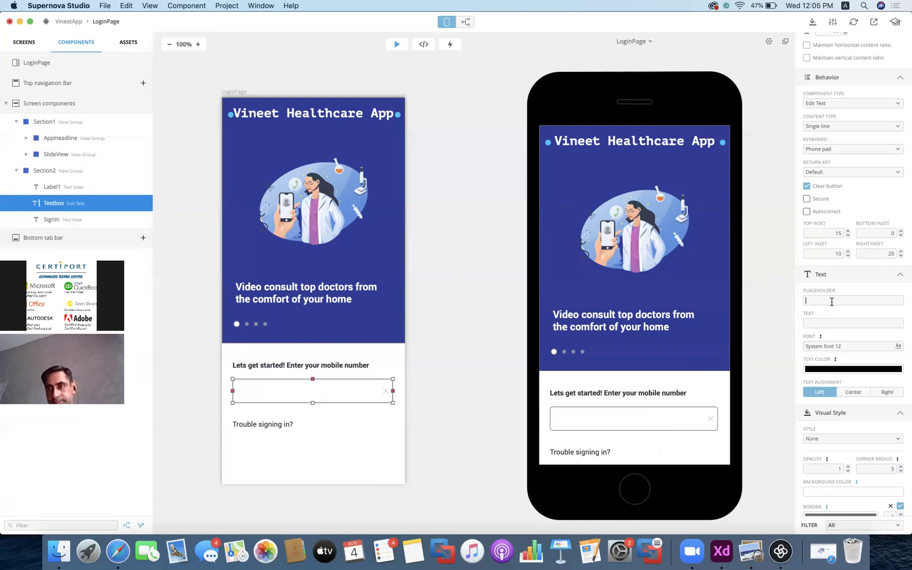
type("Enter")
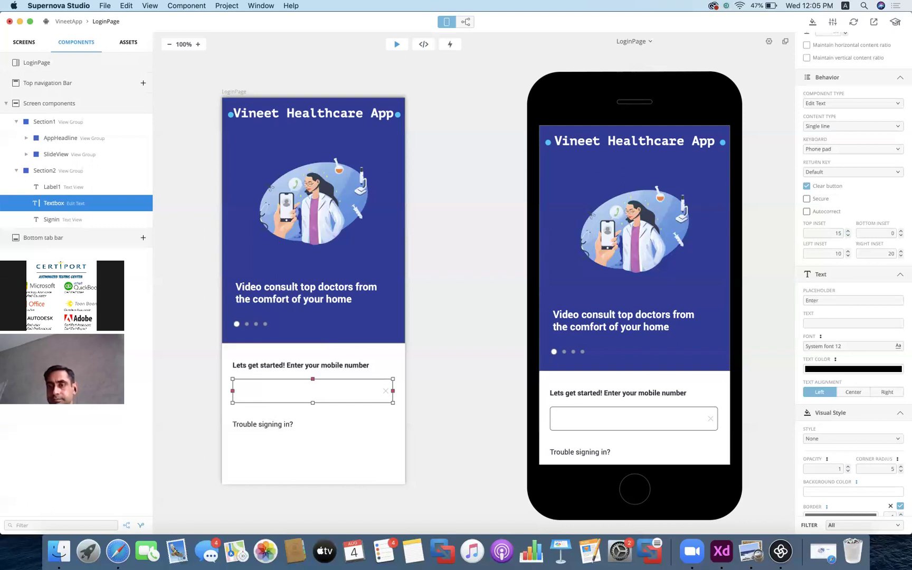
type(" Mobile Number")
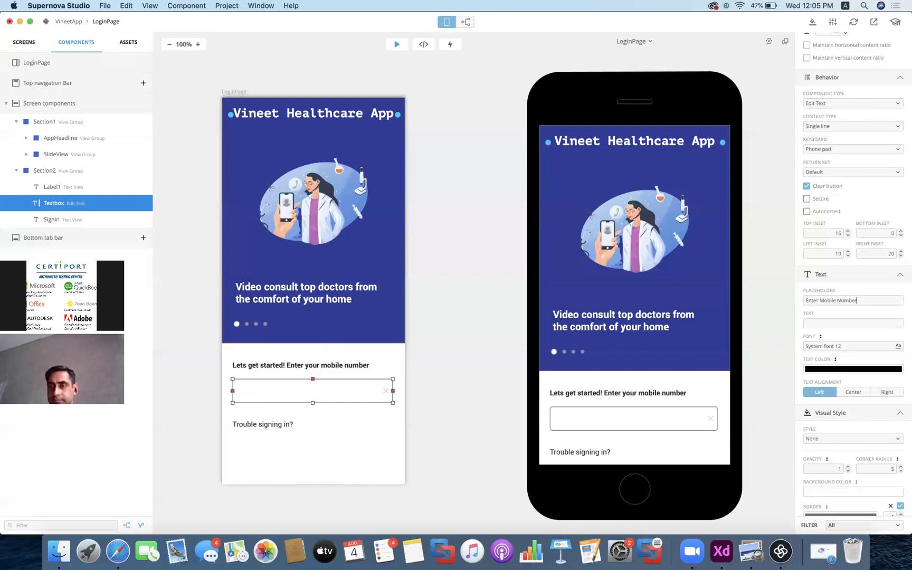
key("Return")
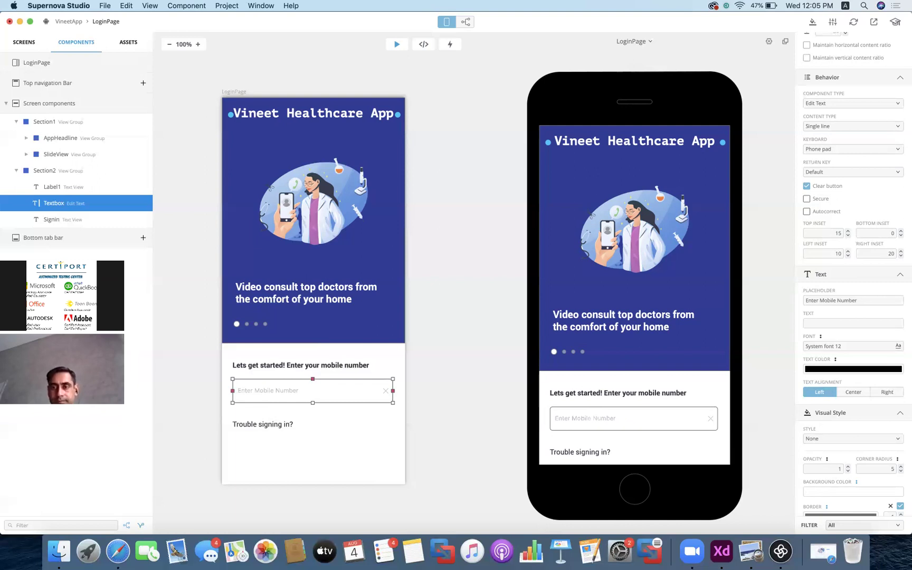
Change the Textbox's font to Roboto Regular
left_click(899, 347)
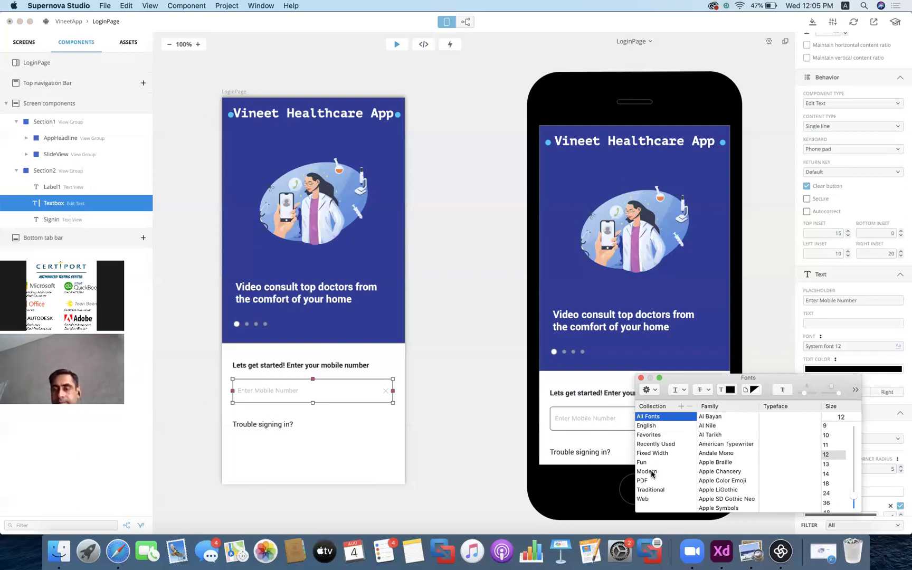
scroll(724, 455, "down", 3)
scroll(725, 454, "down", 10)
scroll(724, 451, "down", 15)
scroll(724, 451, "down", 15)
scroll(724, 454, "down", 15)
scroll(725, 454, "down", 5)
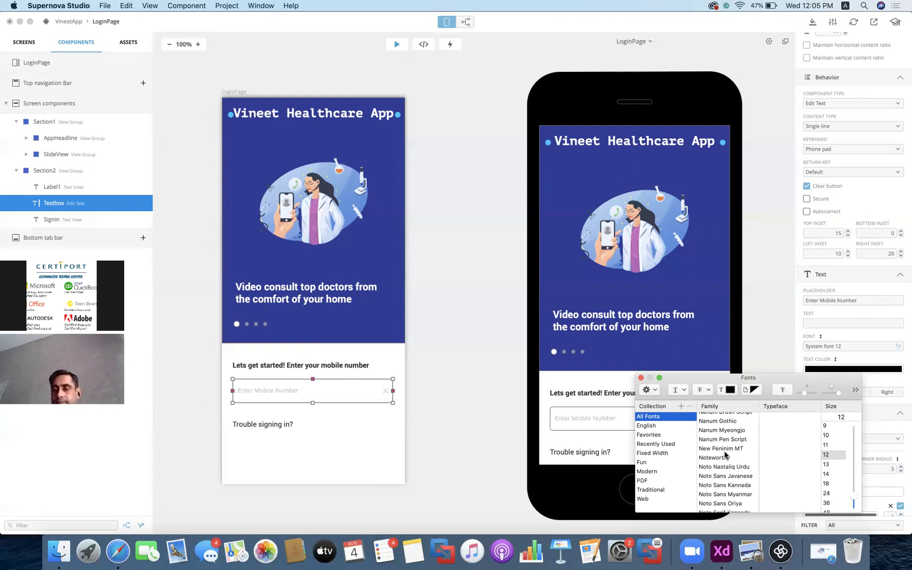
scroll(724, 453, "down", 15)
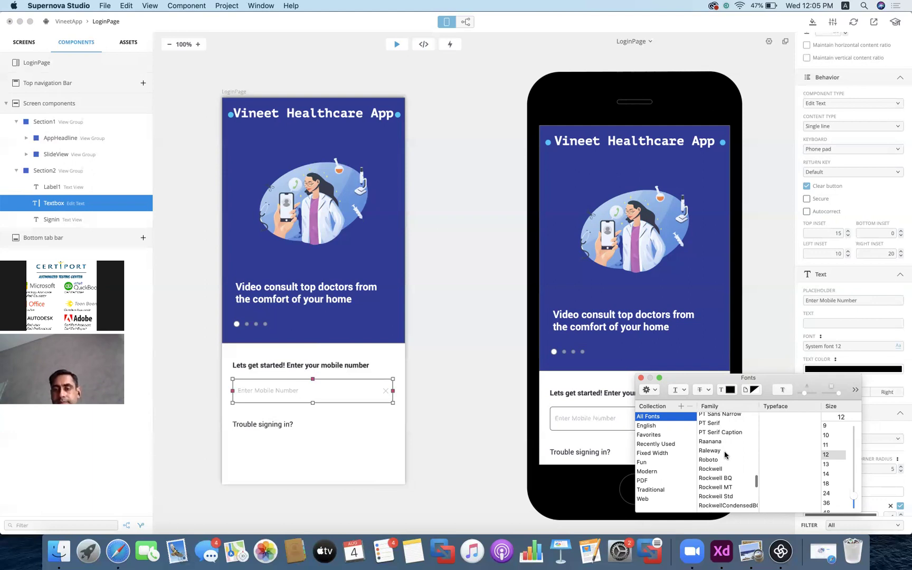
left_click(710, 459)
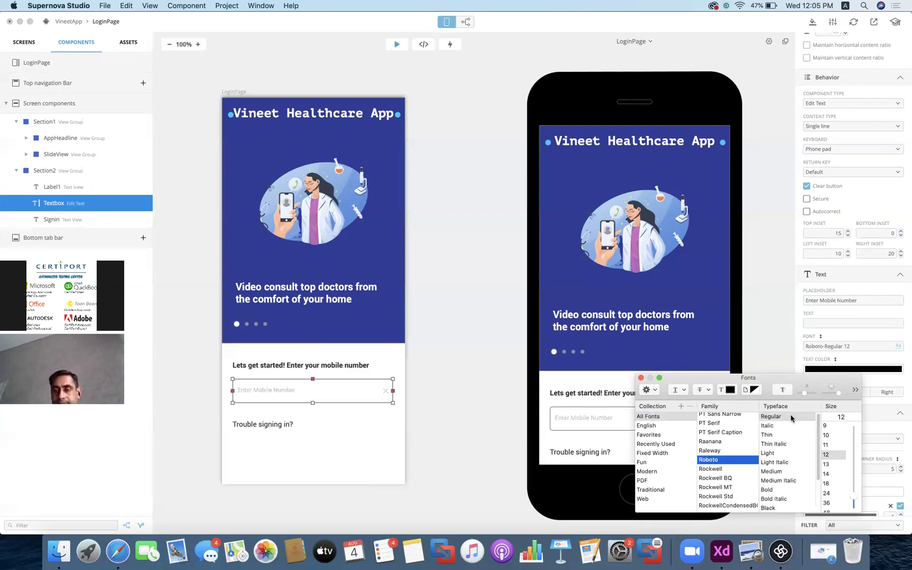
Try font sizes 24 and 18 on the Textbox and set the size to 14
left_click(827, 494)
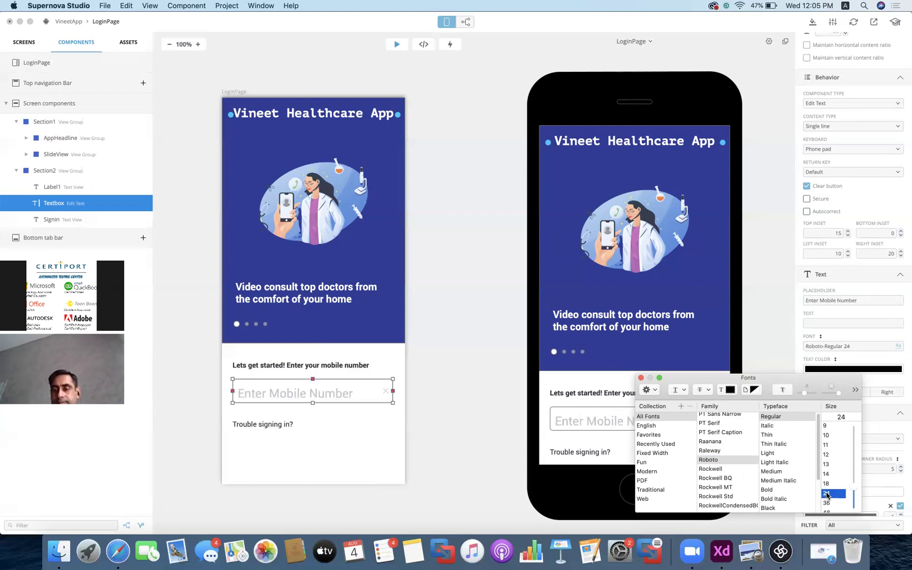
left_click(827, 483)
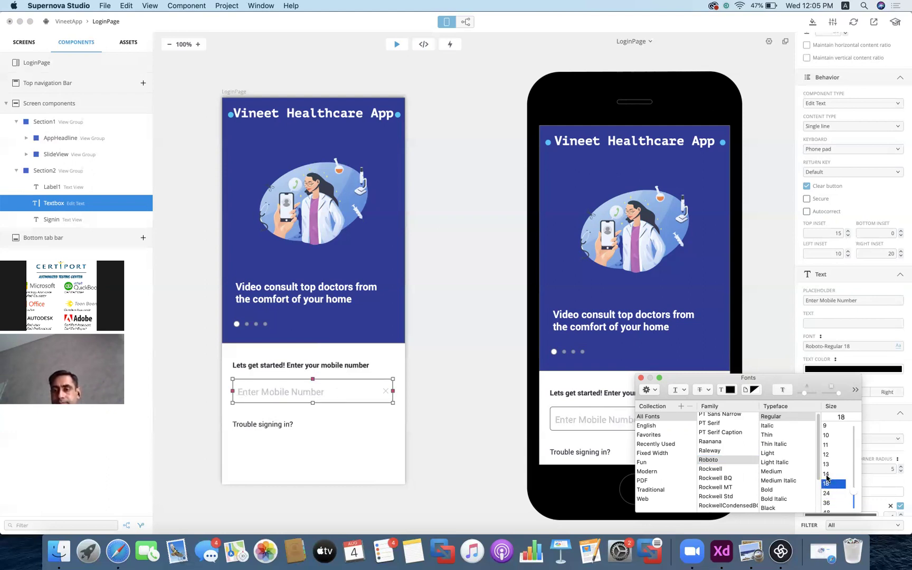
left_click(826, 475)
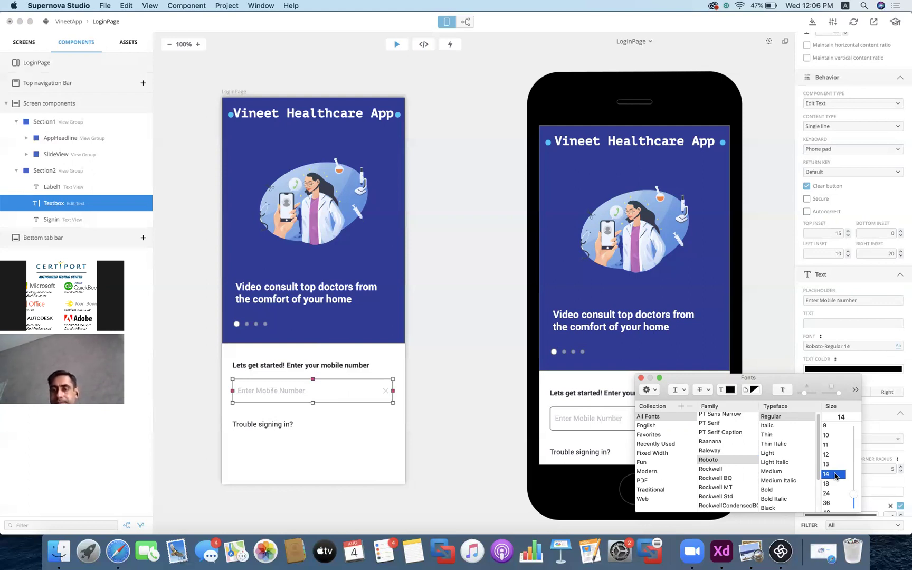
left_click(786, 348)
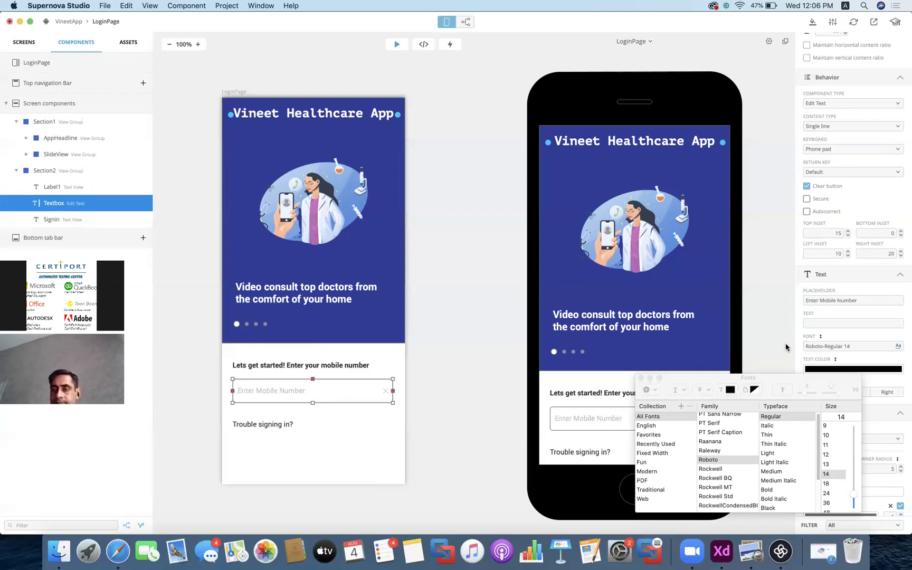
Close the font chooser, test the previewed mobile number field with a long string of digits, and clear the field
left_click(641, 378)
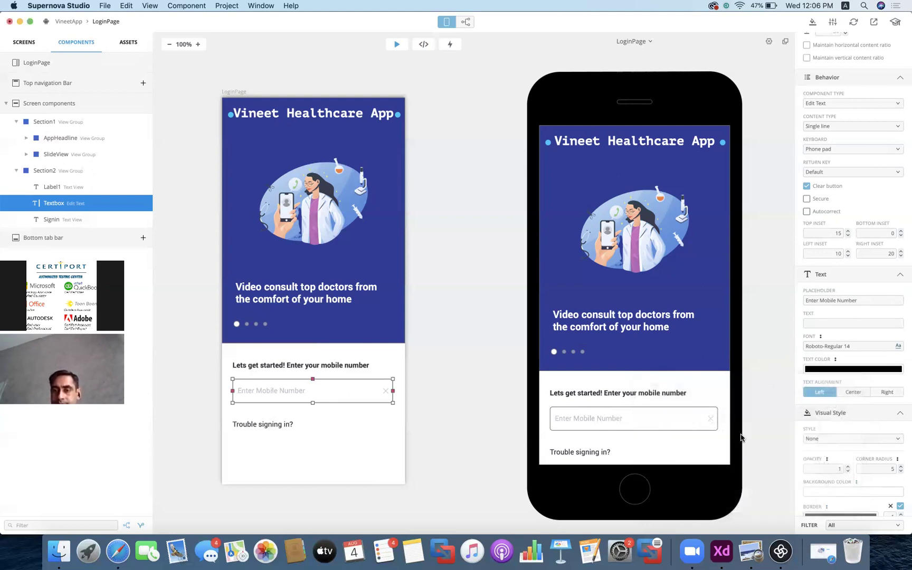
left_click(593, 419)
type("989729837297391739127391739")
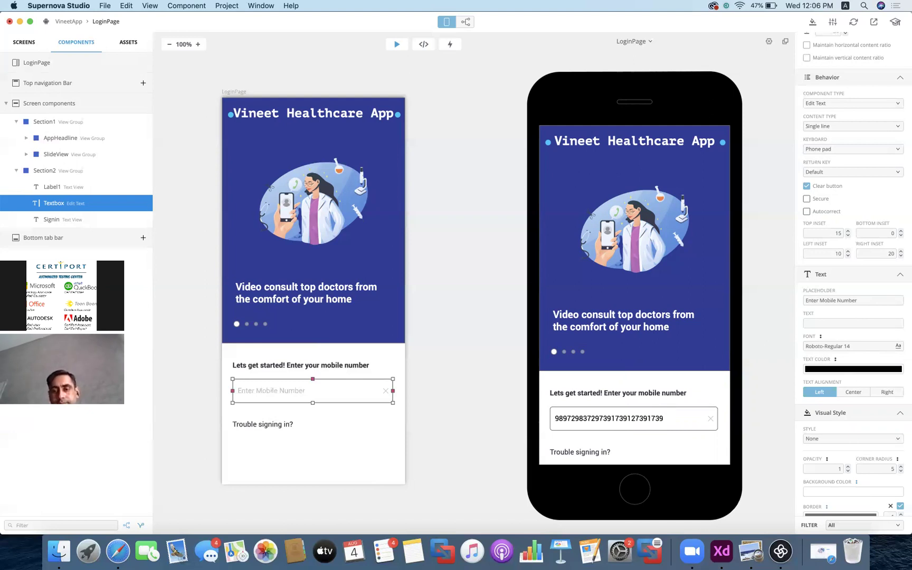
left_click(711, 418)
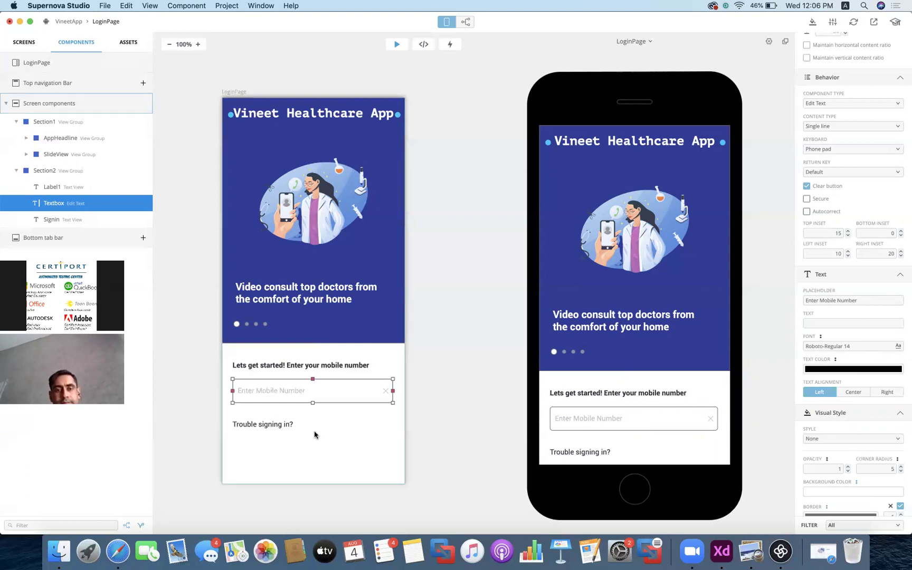
Convert the Signin "Trouble signing in?" text view in Section2 to a Button component
left_click(281, 426)
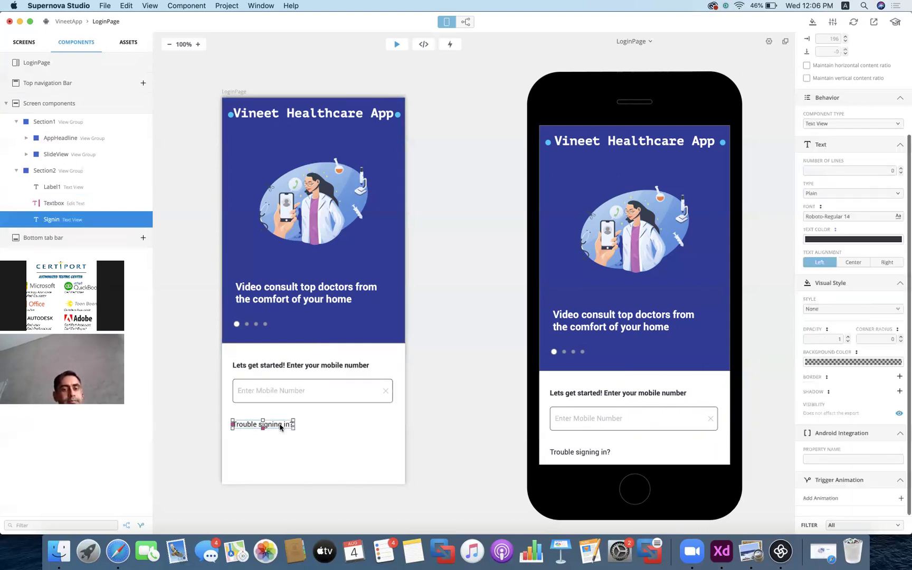
right_click(116, 222)
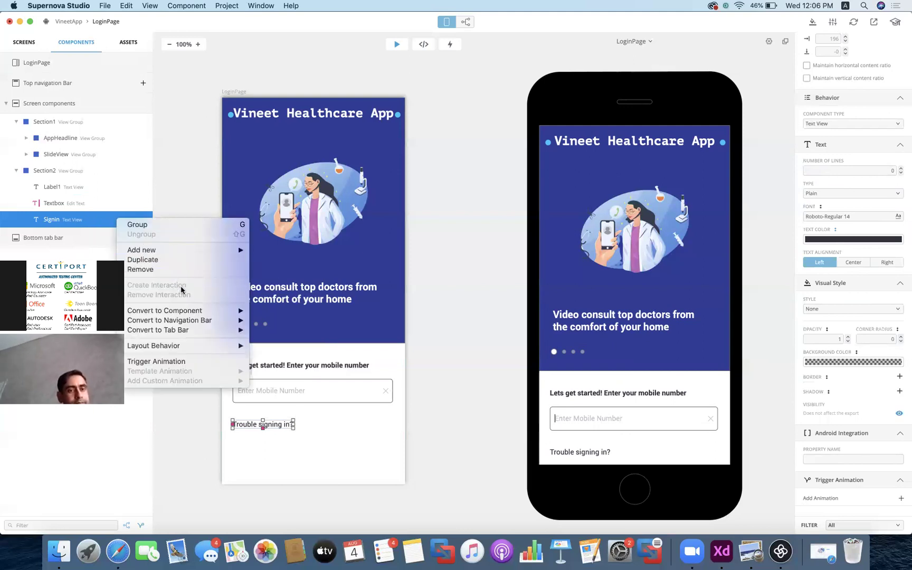
mouse_move(197, 310)
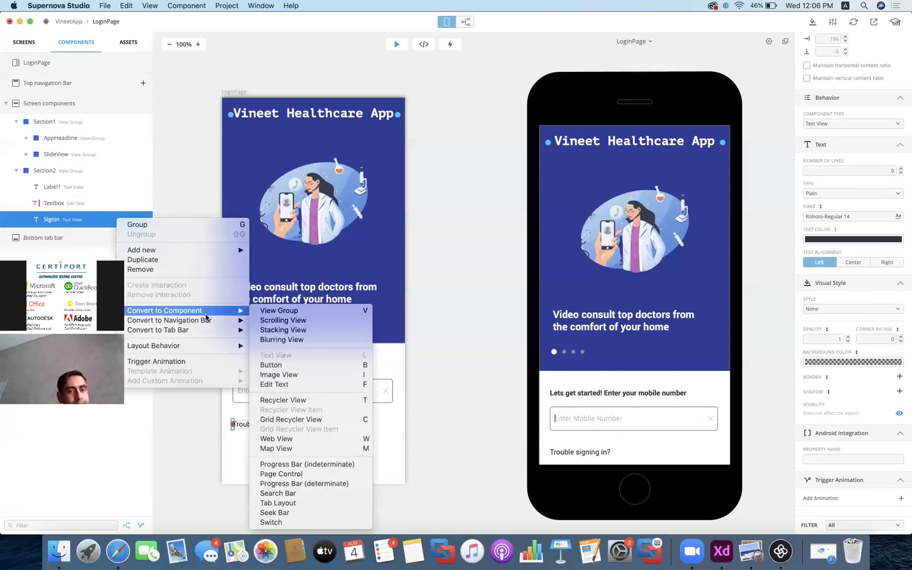
left_click(284, 365)
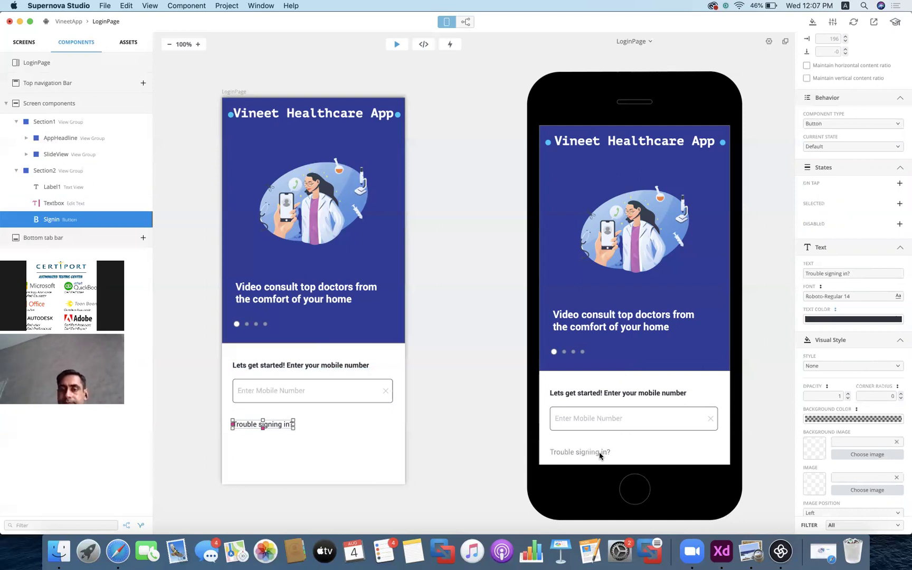
right_click(281, 426)
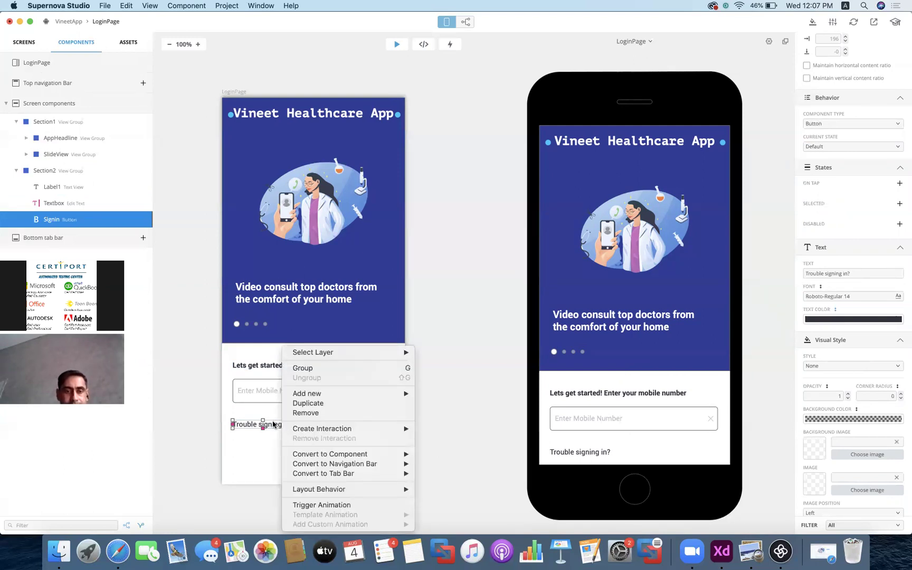
left_click(273, 423)
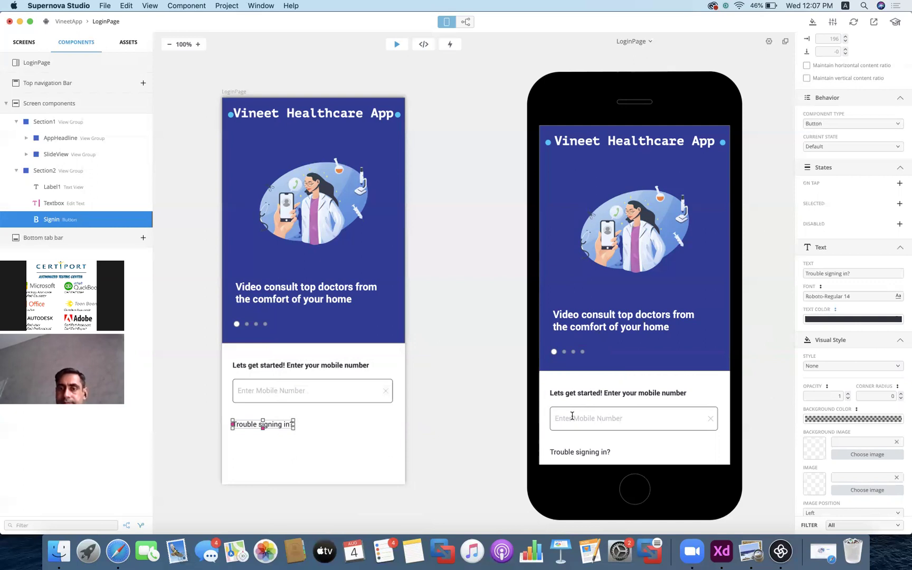
Test the previewed mobile number field by entering the letters "fwdqdsd" and clear the field
type("fwdqdsd")
key("super+a")
key("BackSpace")
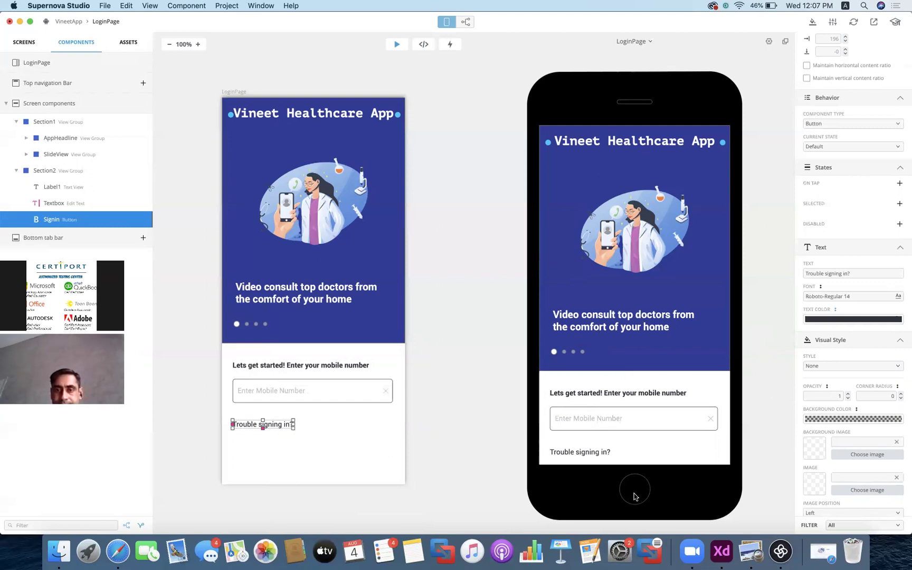
scroll(623, 186, "down", 1)
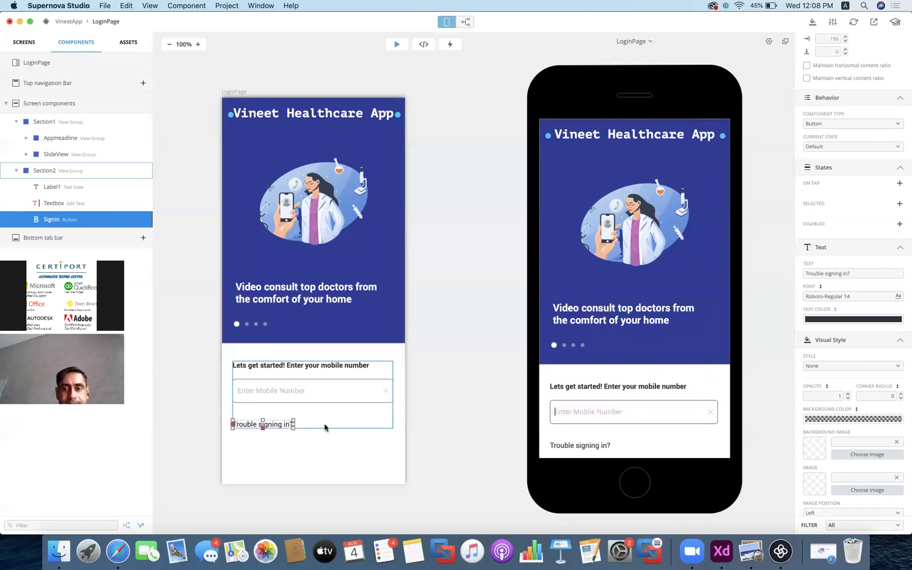
Display the generated Kotlin code for LoginPage and examine its imports, activity class and sign-in button handling with Section2 selected
left_click(342, 451)
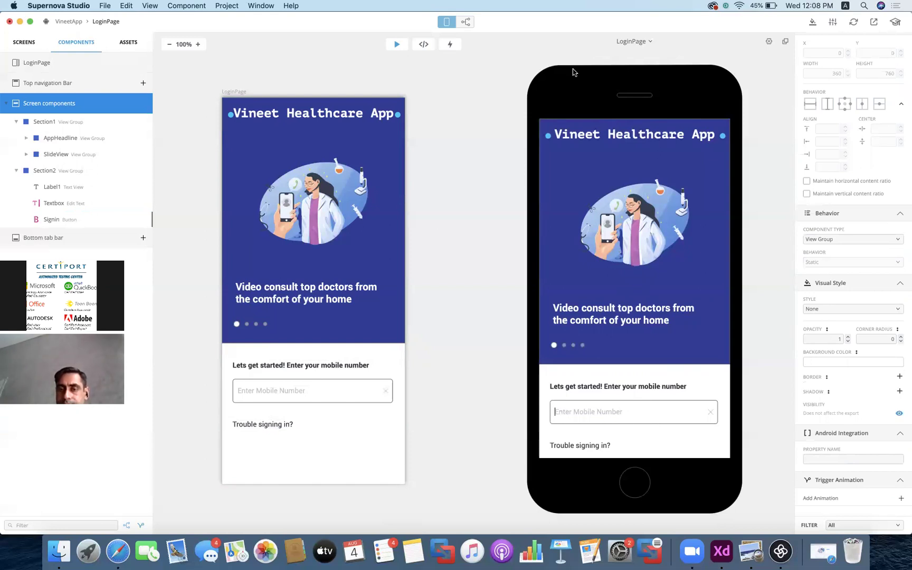
left_click(424, 45)
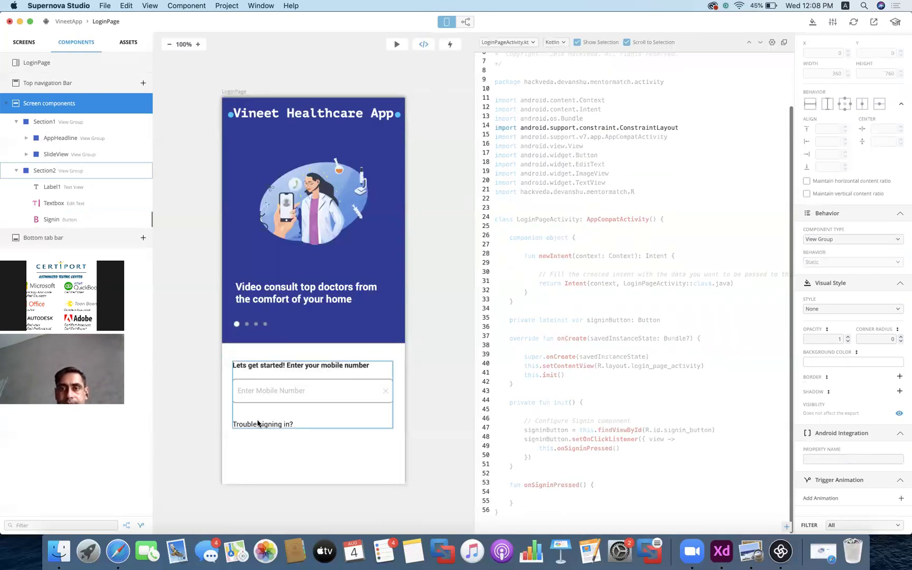
left_click(277, 393)
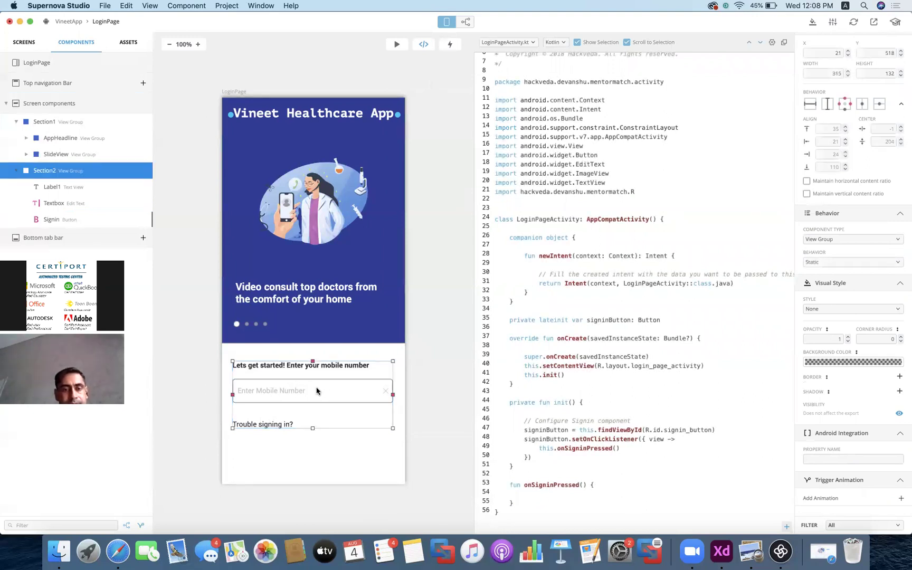
scroll(577, 339, "up", 2)
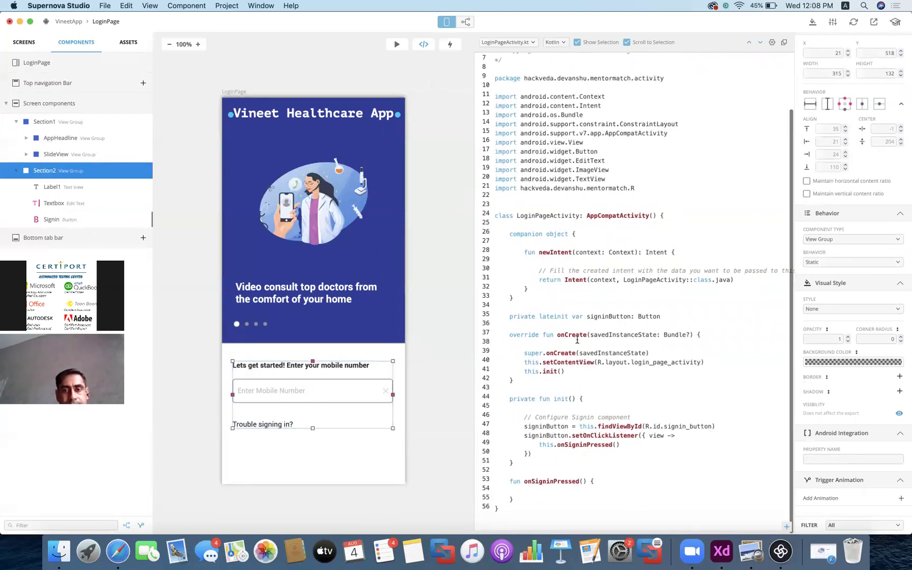
scroll(586, 290, "up", 1)
scroll(589, 240, "down", 2)
scroll(589, 241, "down", 1)
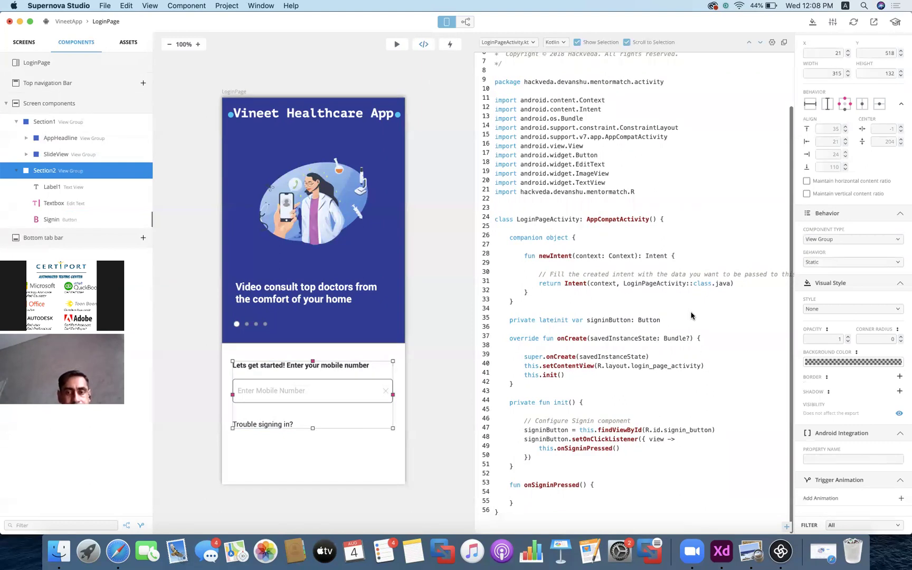
scroll(640, 317, "right", 2)
scroll(640, 317, "left", 2)
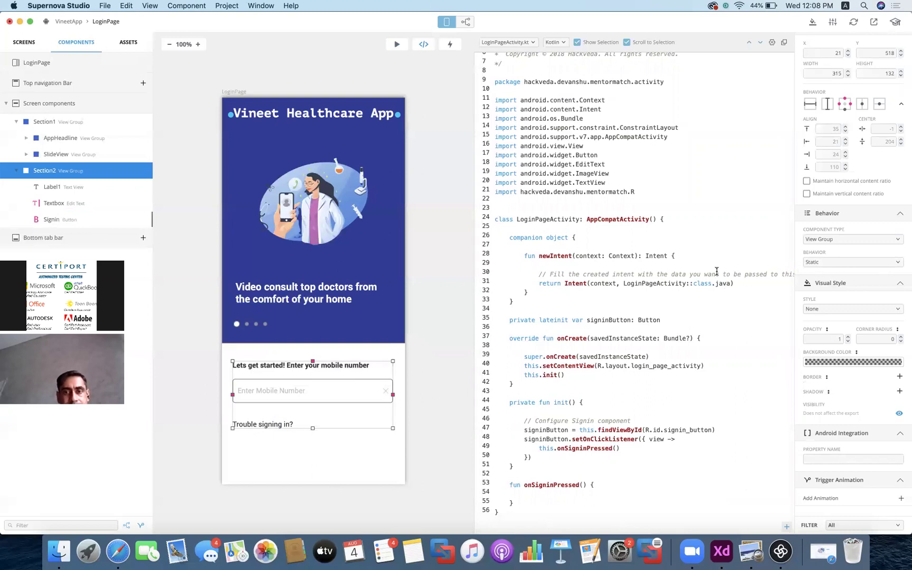
scroll(717, 271, "up", 3)
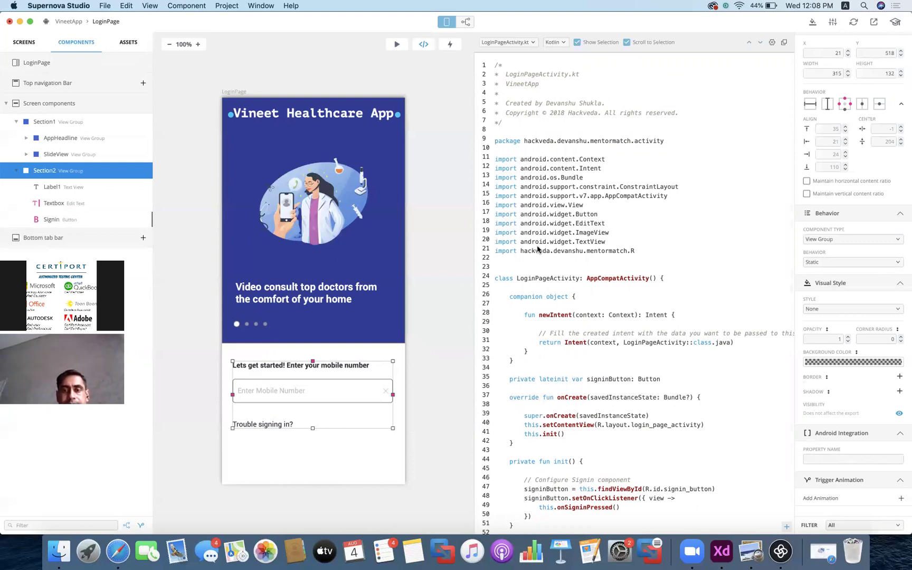
left_click(452, 252)
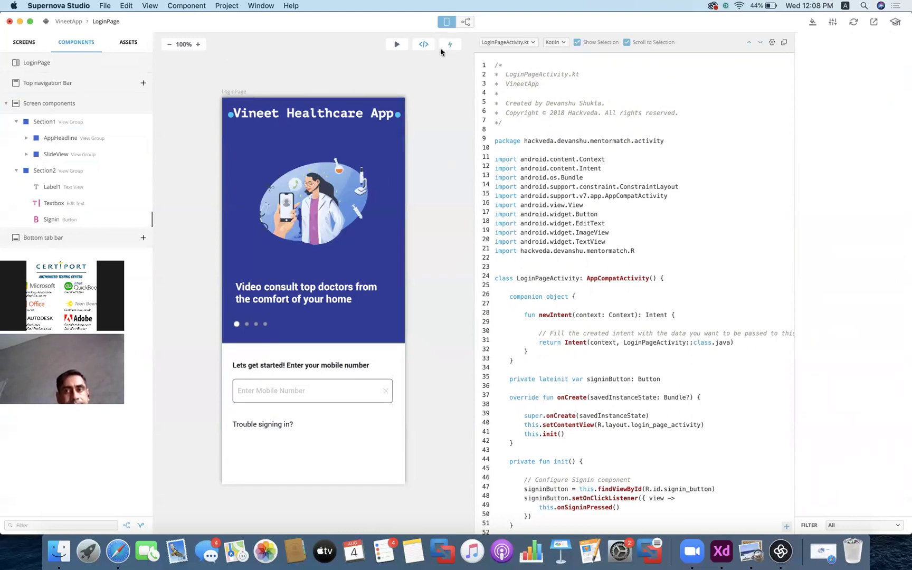
Return to the device preview, try Galaxy Note 10, and set the preview device to Galaxy S10+
left_click(398, 45)
scroll(605, 257, "down", 2)
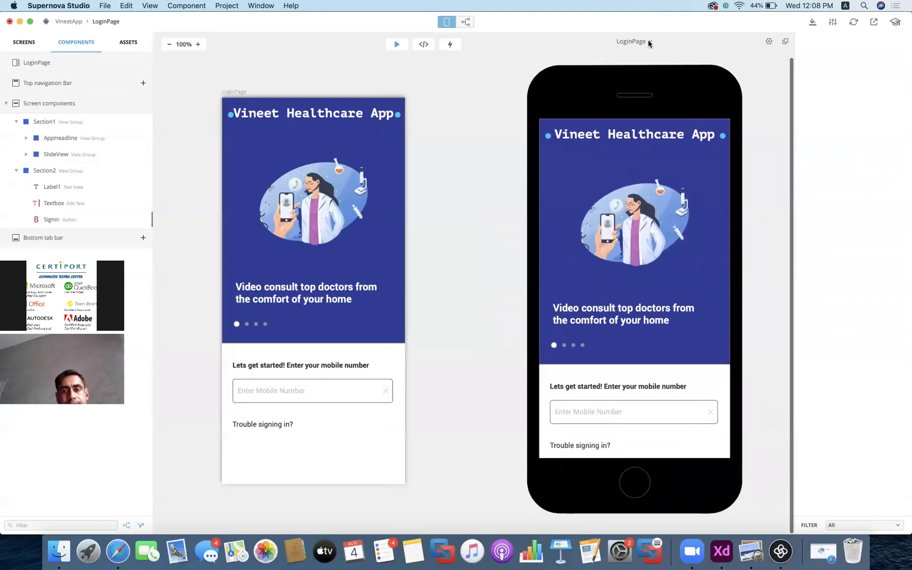
left_click(768, 41)
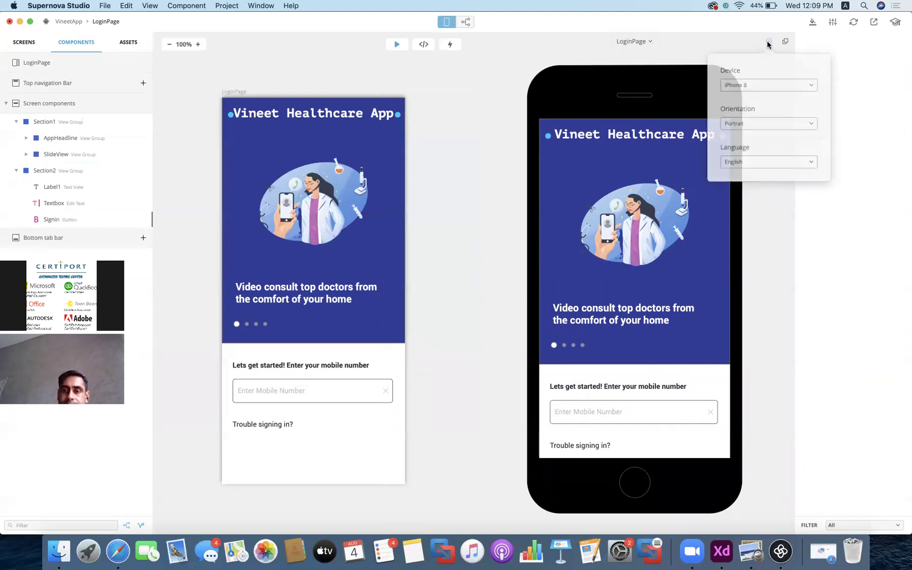
left_click(777, 85)
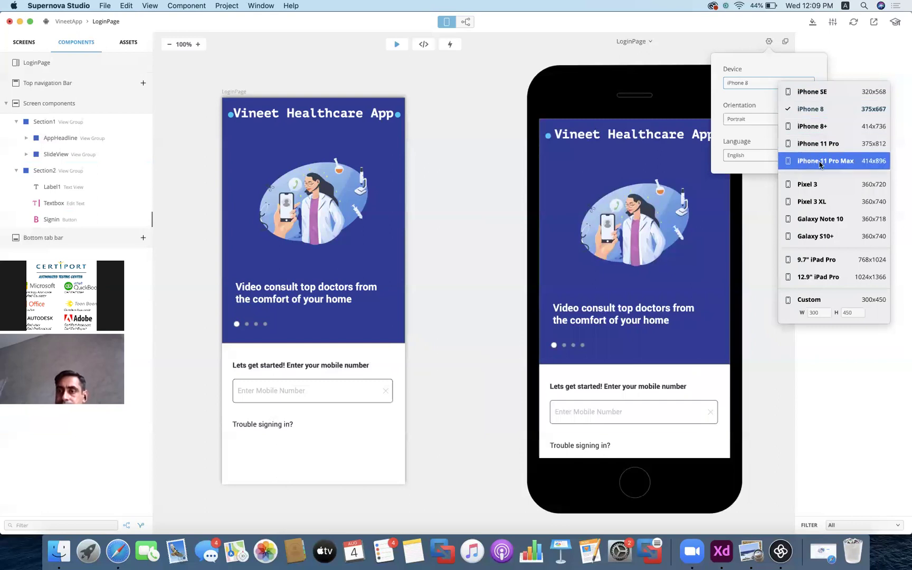
left_click(821, 219)
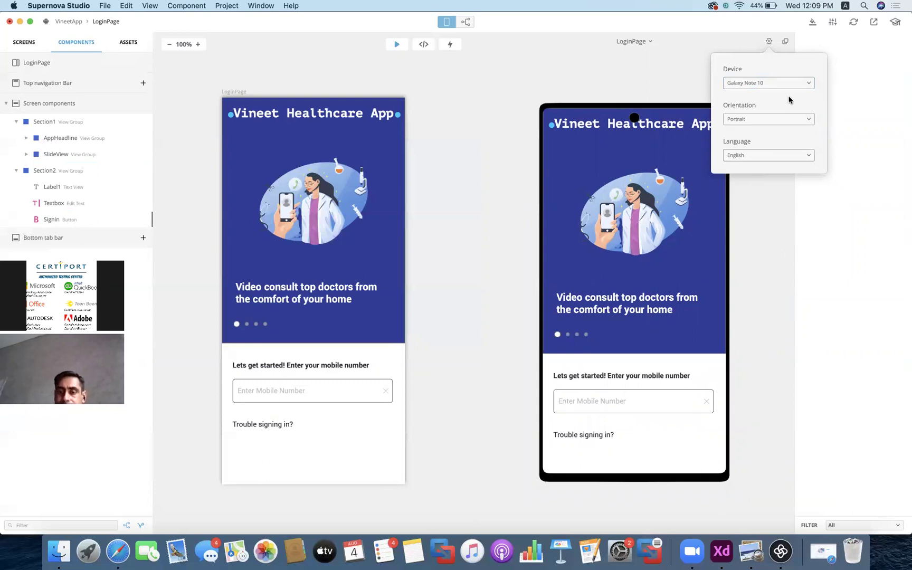
left_click(772, 84)
left_click(799, 237)
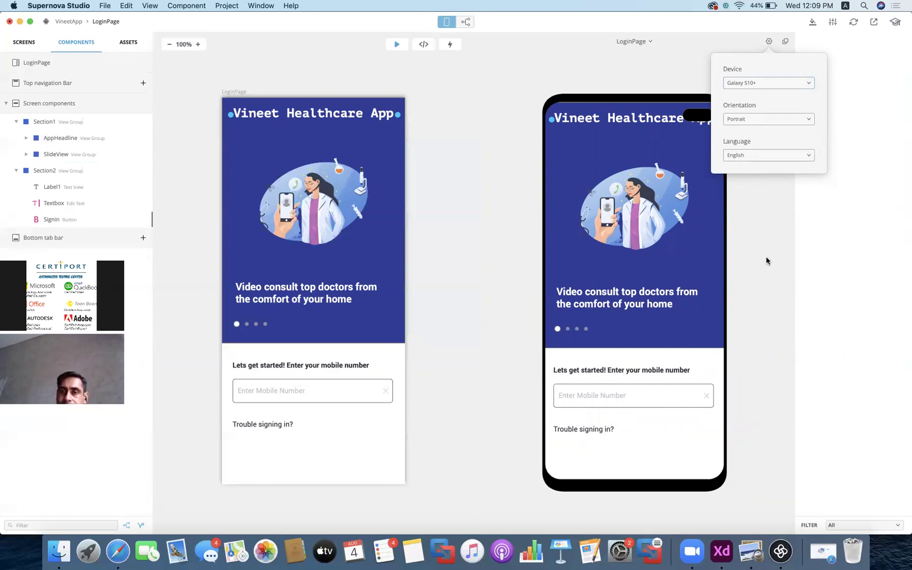
left_click(769, 42)
left_click(769, 42)
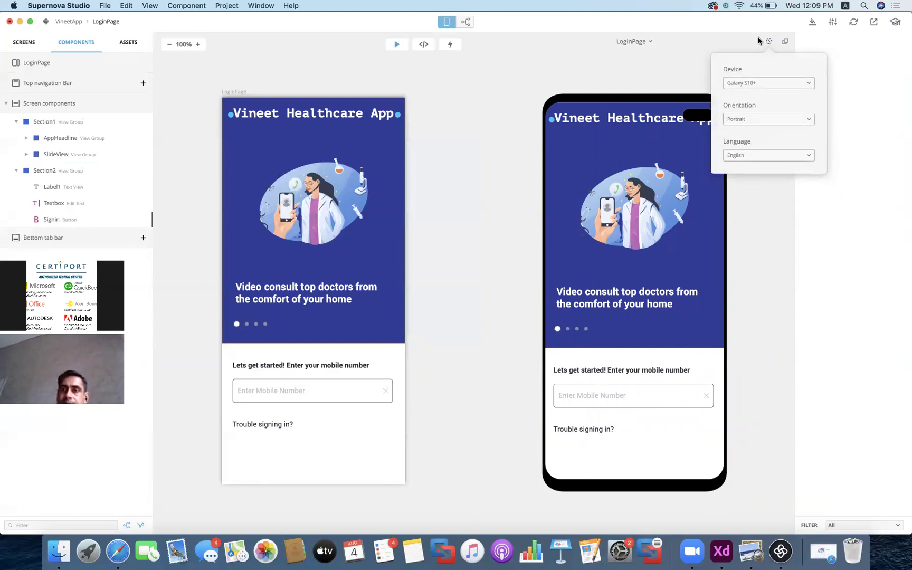
left_click(768, 43)
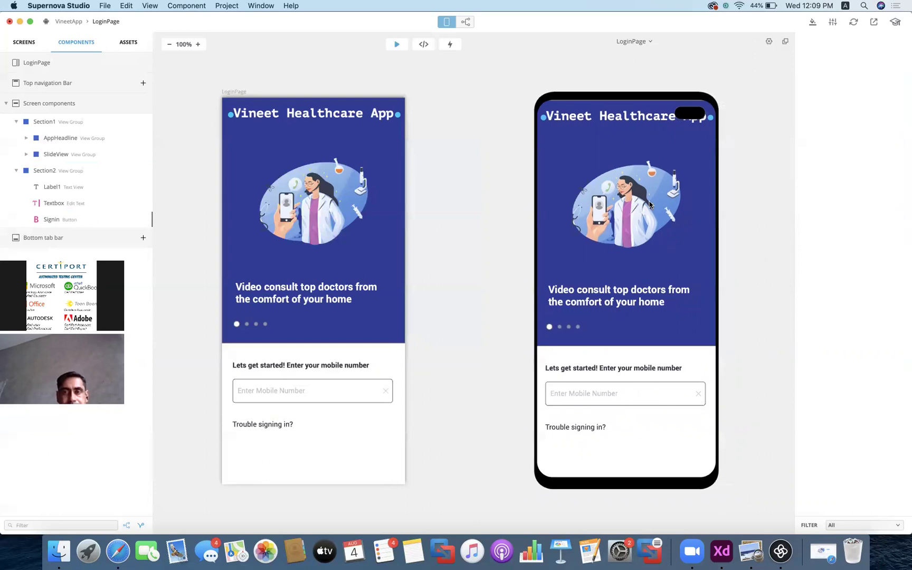
Test the mobile number field in the Galaxy S10+ preview with a partial phone number and clear the field
left_click(575, 395)
type("91660640")
key("super+a")
key("BackSpace")
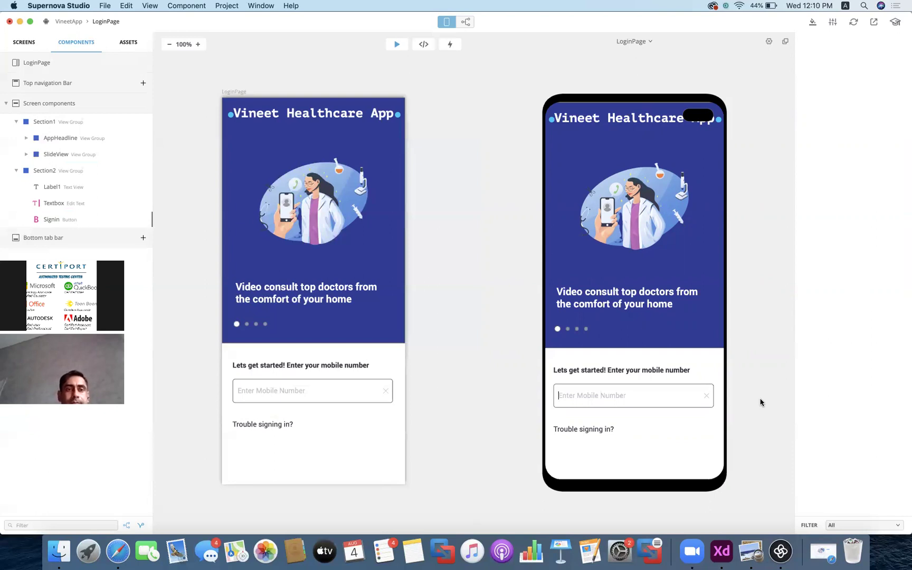
Start the export to Android, review the project's missing fonts, and close the font list
left_click(103, 6)
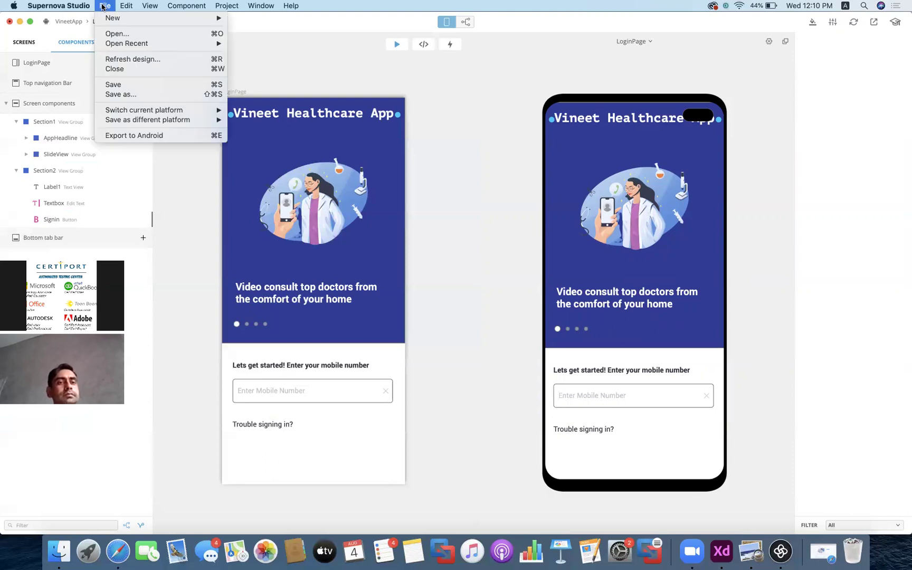
left_click(182, 135)
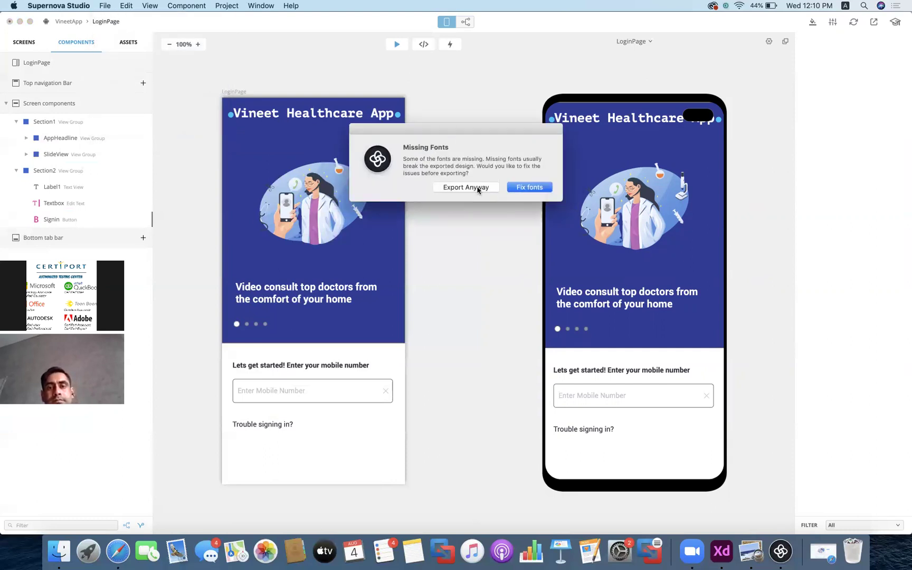
left_click(523, 190)
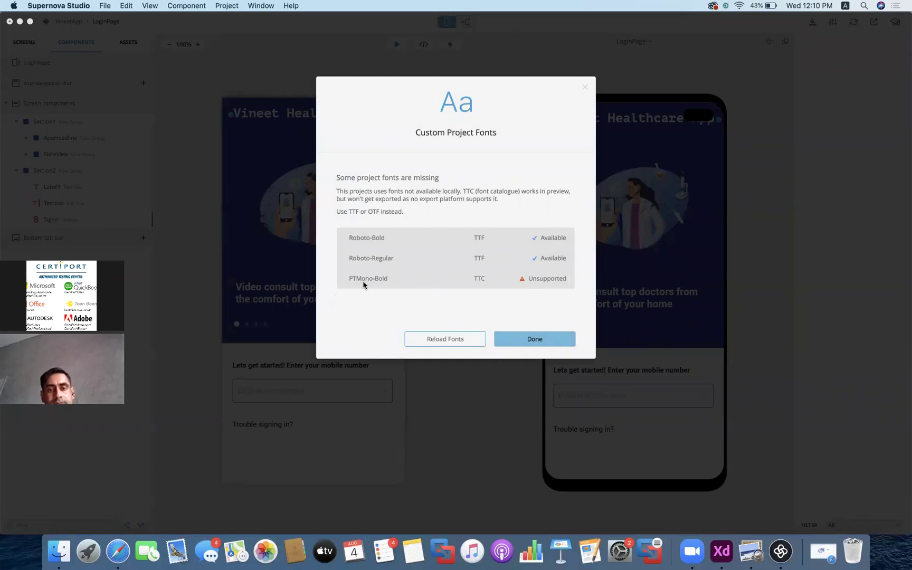
left_click(508, 342)
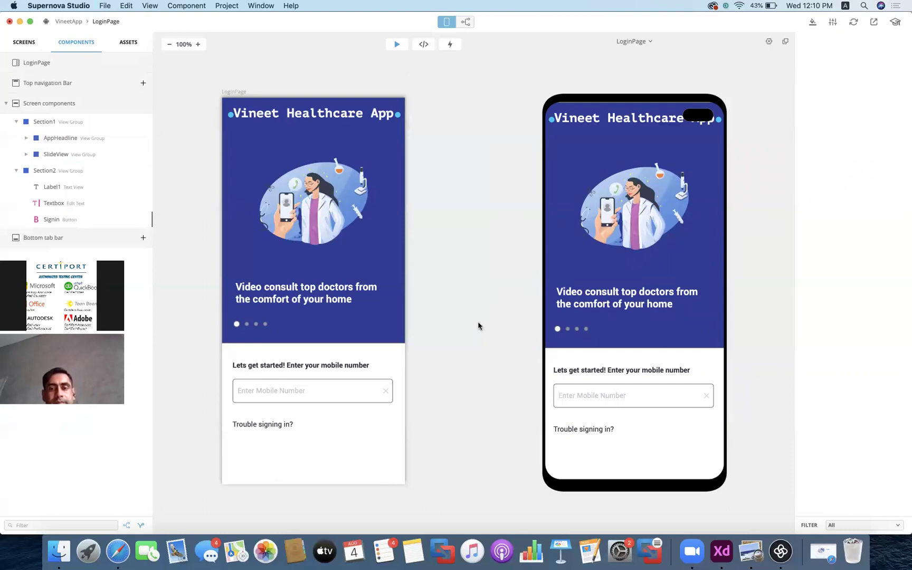
Restart the export to Android despite the missing fonts and set the export project name to VineetApp
left_click(106, 6)
left_click(159, 135)
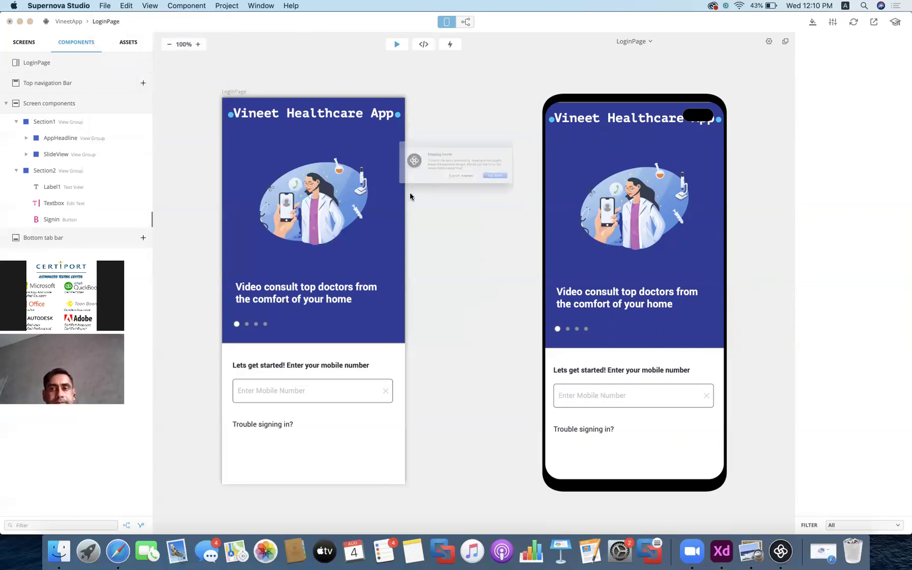
left_click(455, 187)
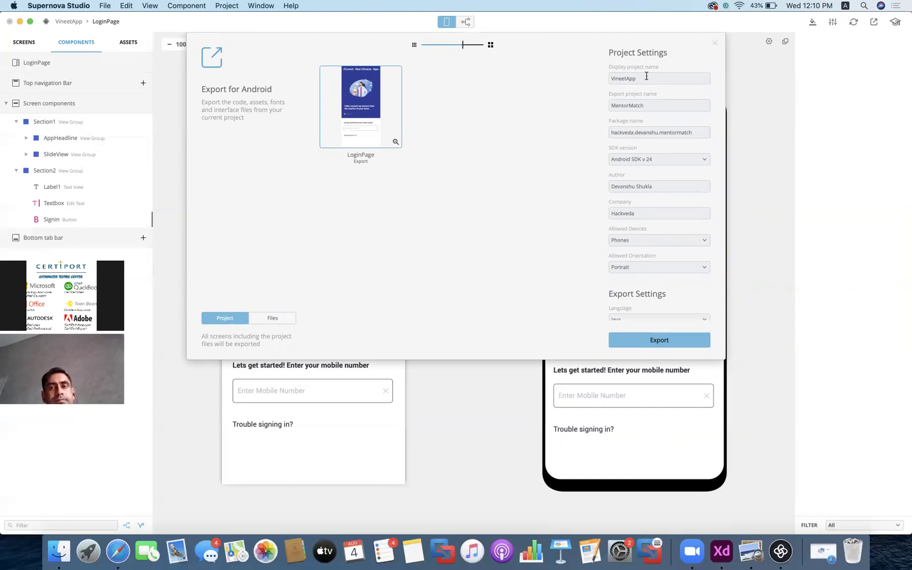
left_click(669, 105)
left_click_drag(669, 106, 599, 102)
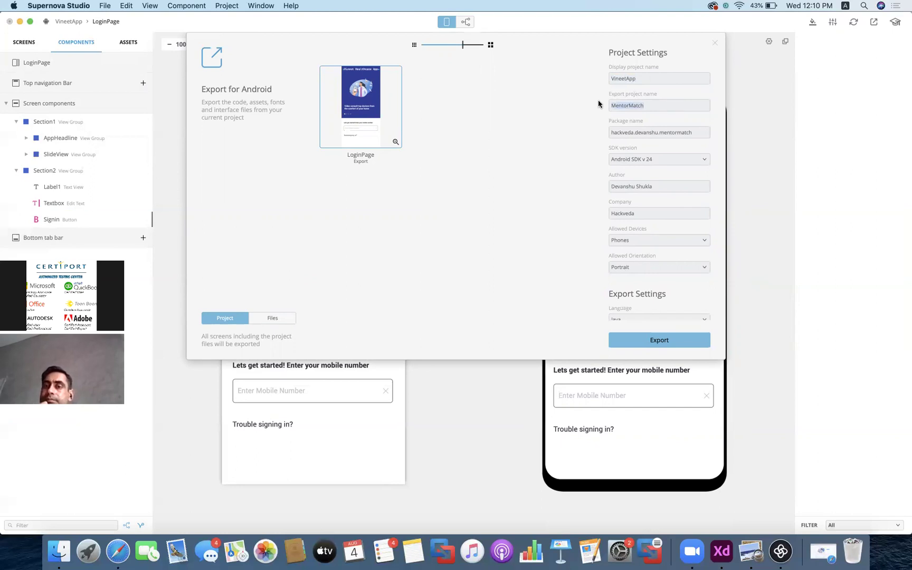
type("VineetApp")
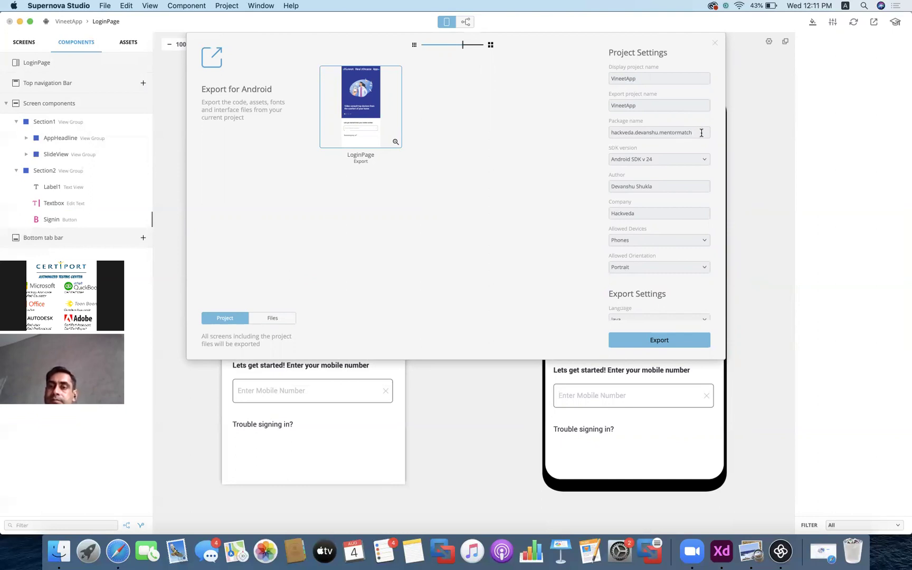
Change the last part of the export package name to vineetapp and keep Android SDK v 24 as the SDK version
left_click_drag(611, 132, 634, 132)
double_click(641, 132)
left_click_drag(659, 133, 702, 133)
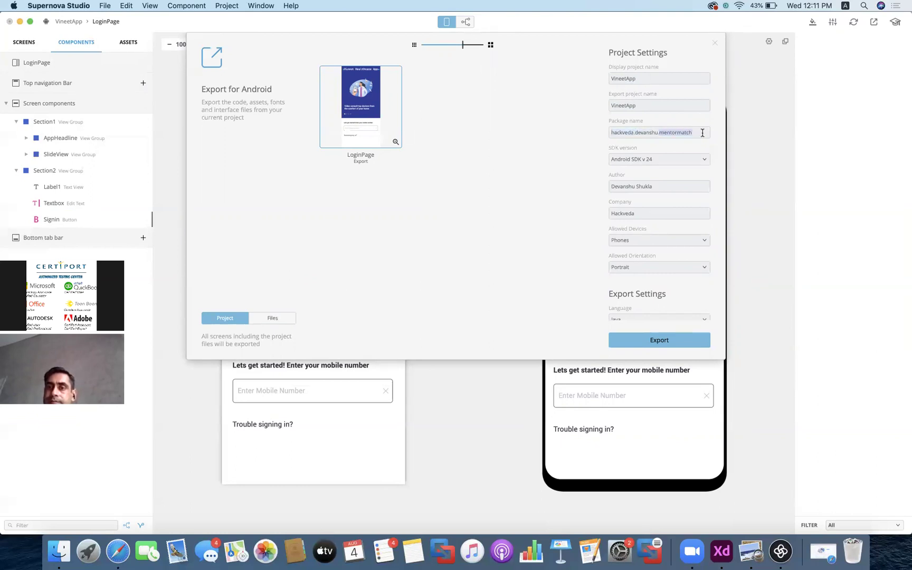
type("vineetapp")
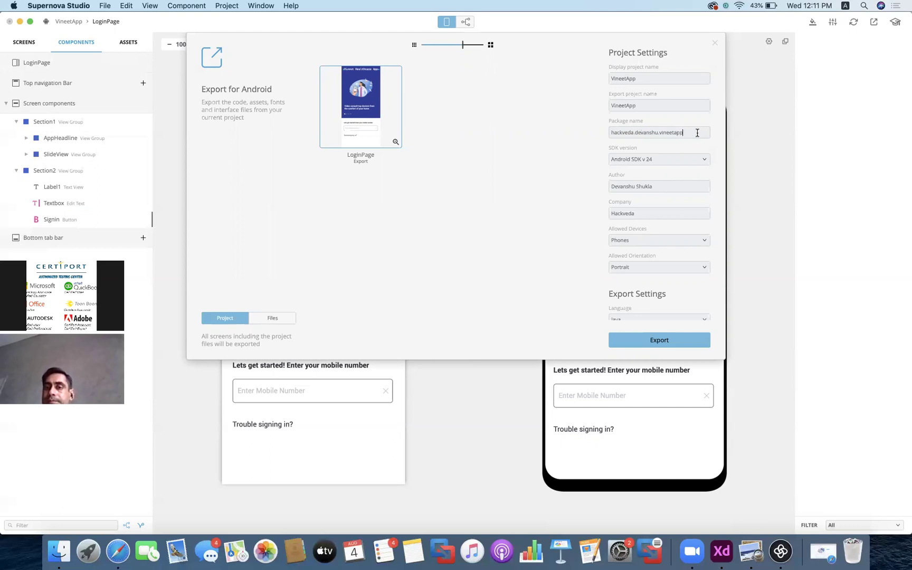
left_click(664, 158)
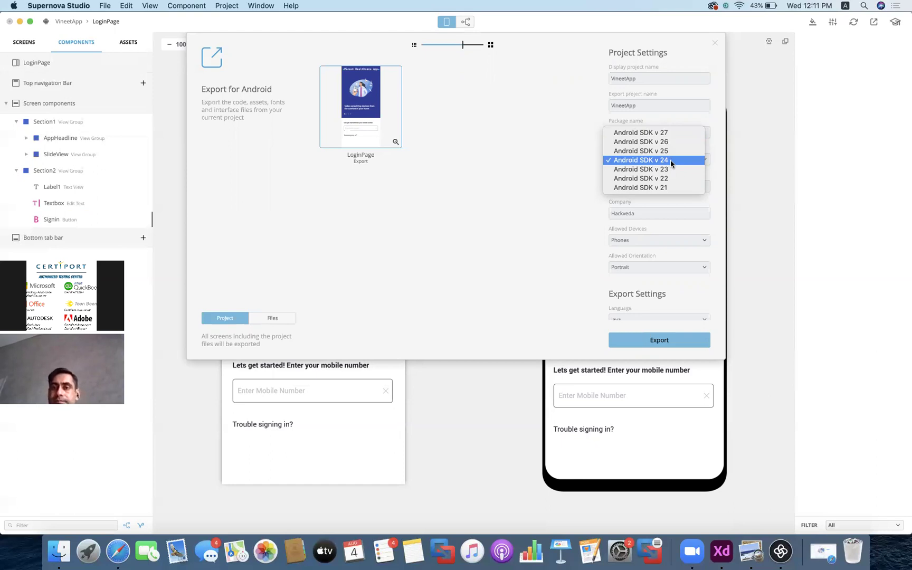
left_click(671, 161)
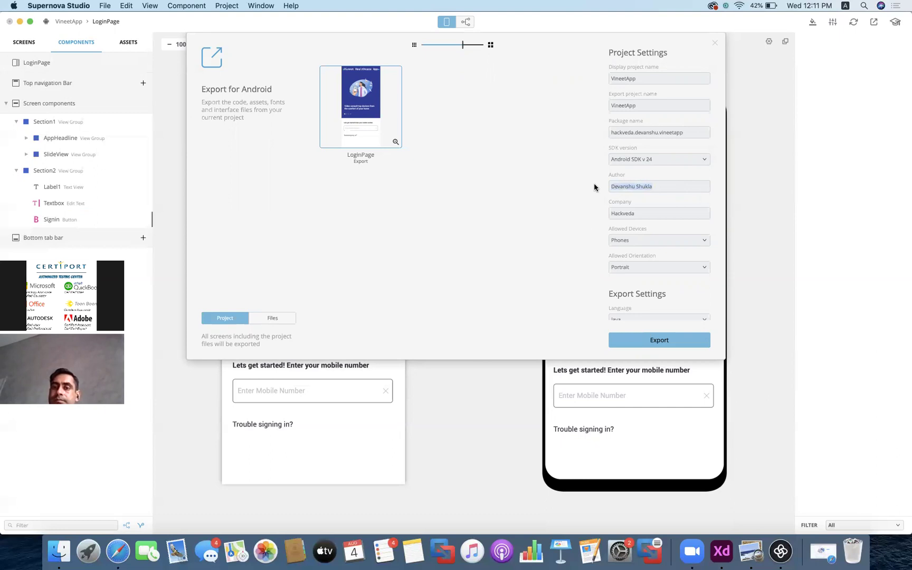
Review the company and allowed devices settings, keeping Phones, and select Portrait as the allowed orientation
left_click_drag(651, 213, 548, 216)
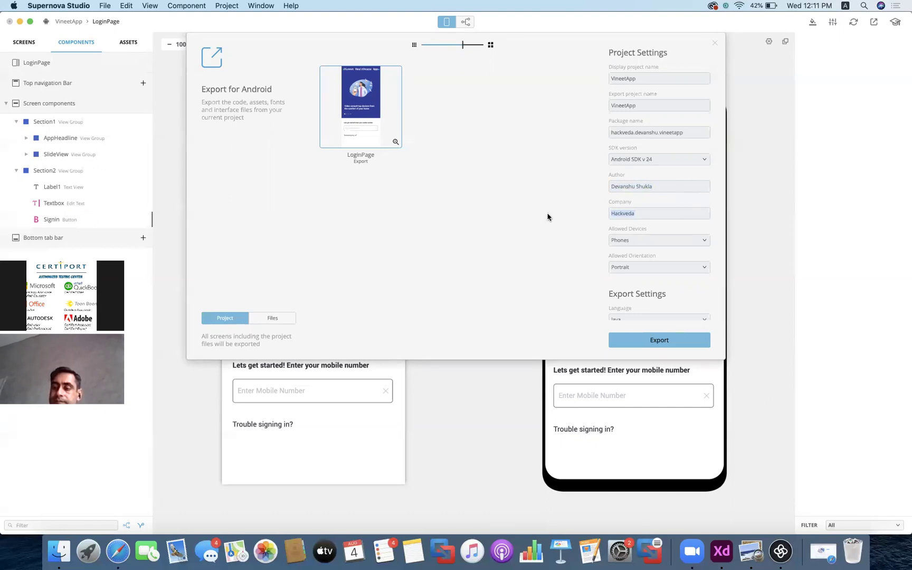
left_click(648, 241)
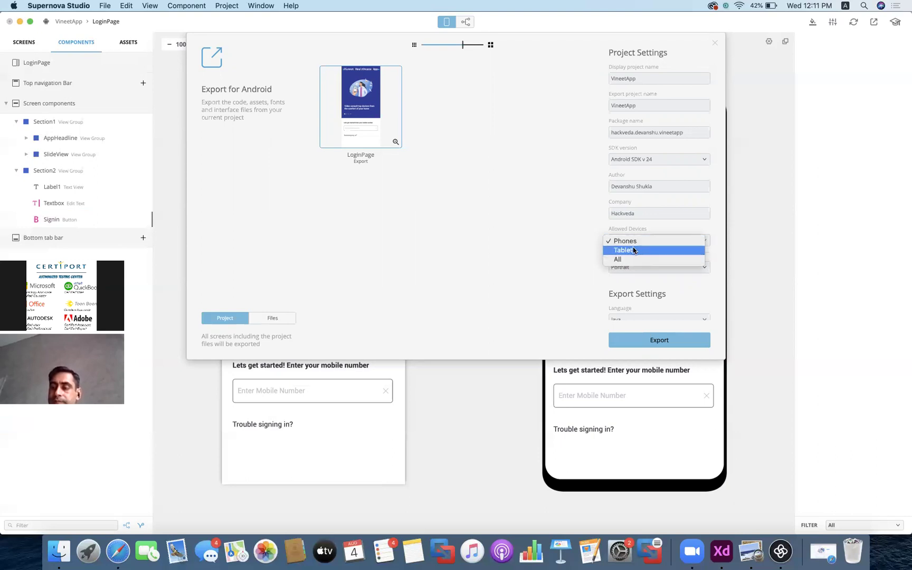
left_click(577, 218)
left_click(663, 270)
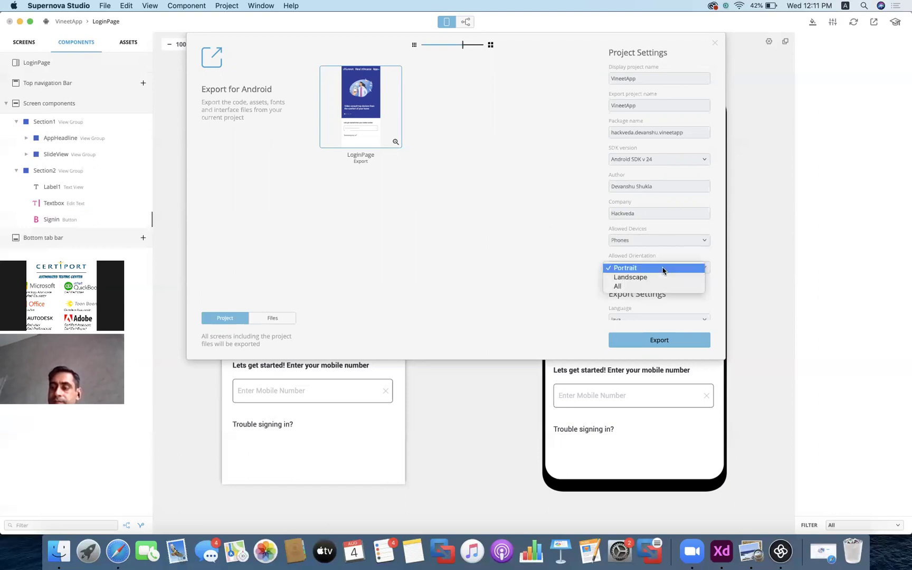
left_click(636, 268)
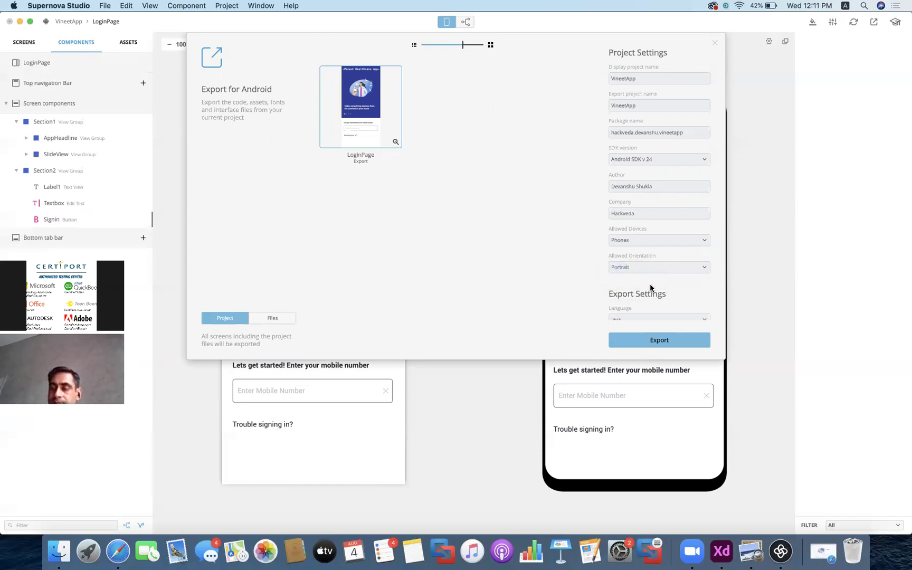
Set the export language to Kotlin, with XML as the UI and MVC as the architecture
scroll(649, 285, "down", 5)
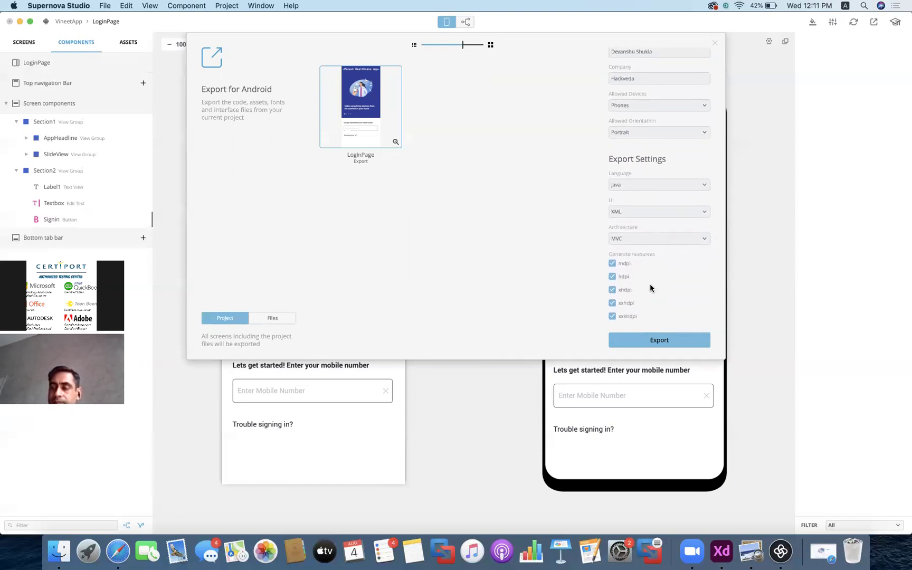
left_click(672, 185)
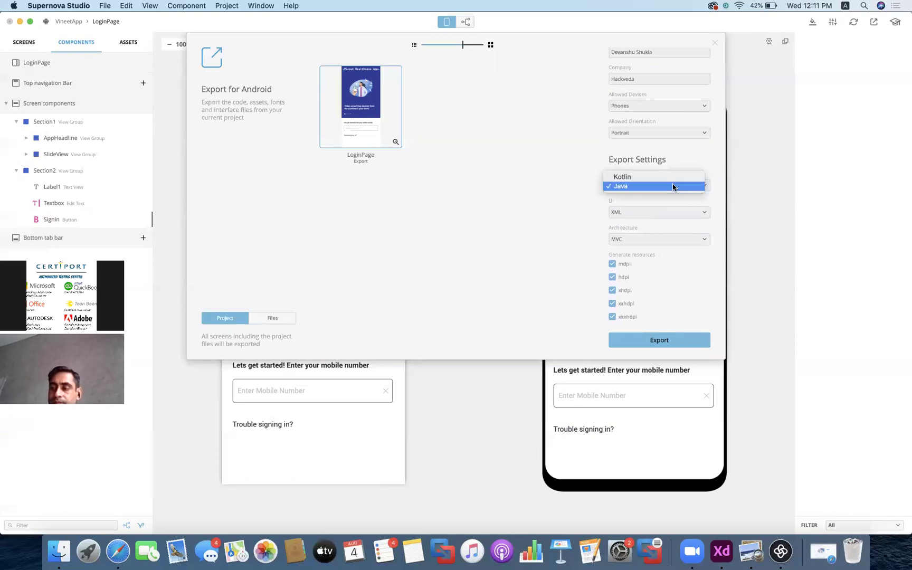
left_click(667, 177)
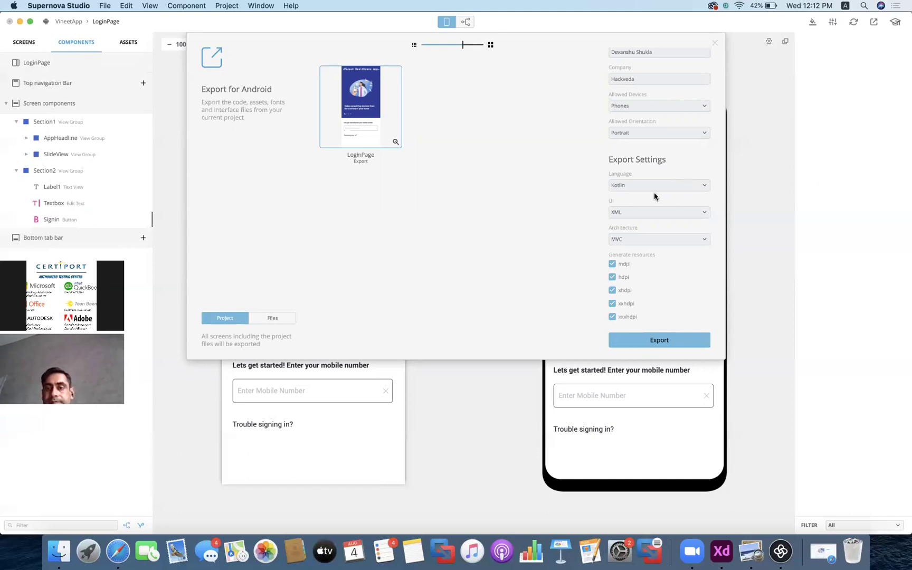
left_click(649, 213)
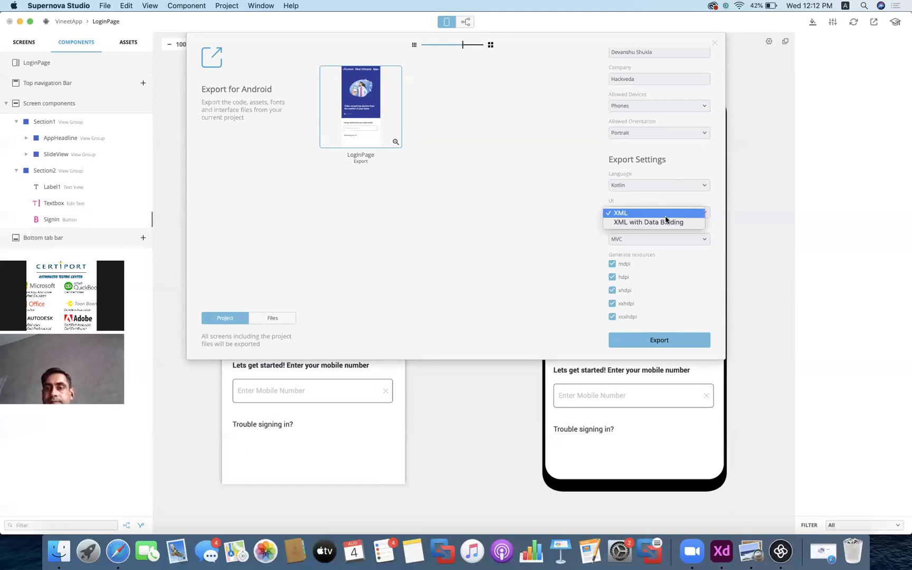
left_click(663, 212)
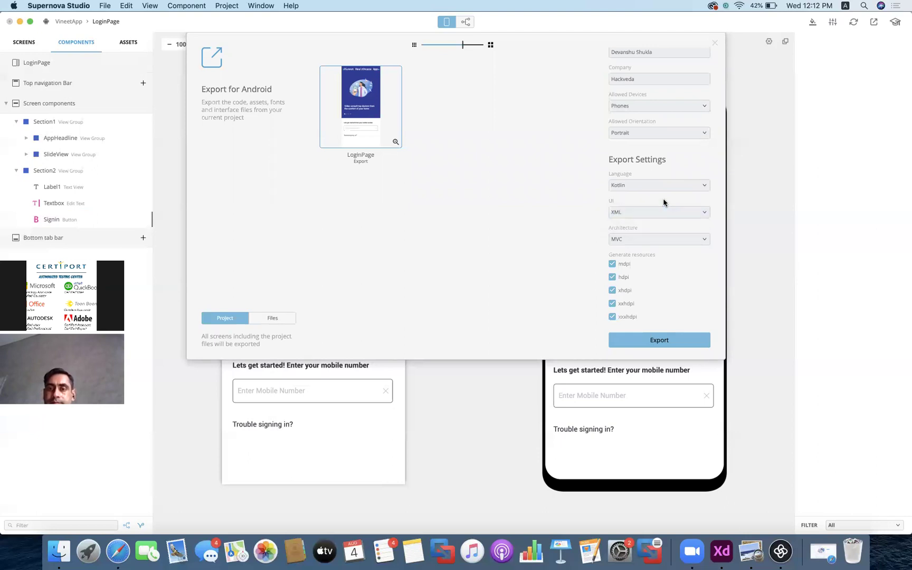
left_click(664, 240)
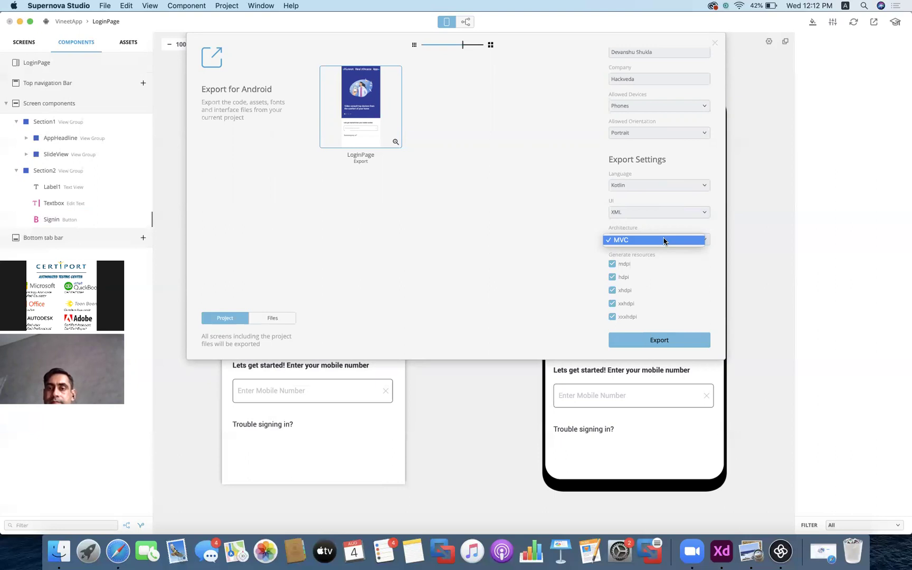
left_click(717, 242)
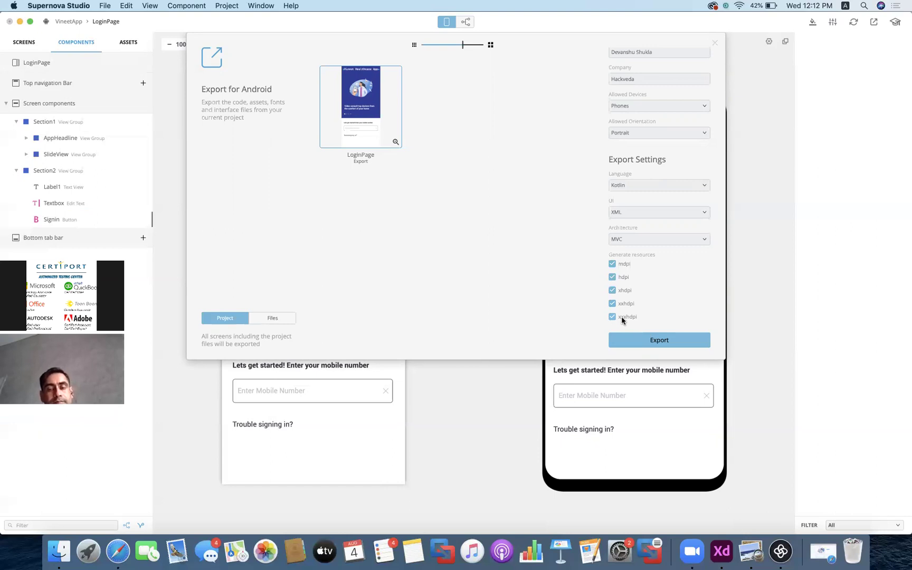
Export the Android project into the Downloads folder
left_click(663, 340)
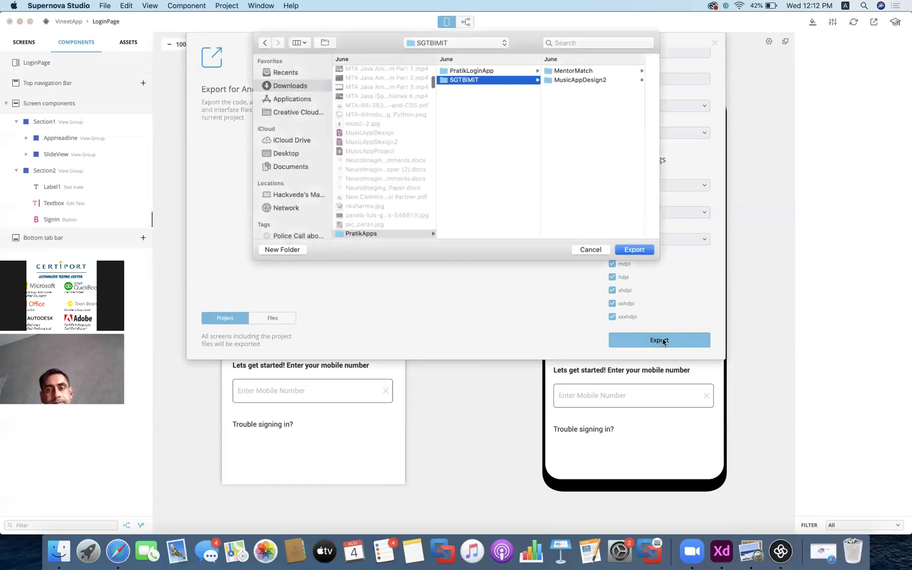
left_click(290, 86)
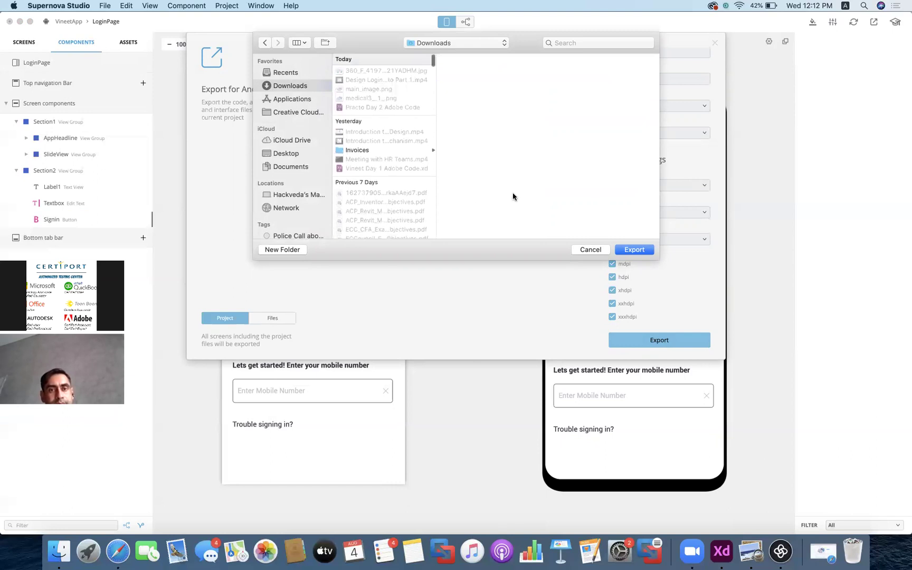
left_click(634, 250)
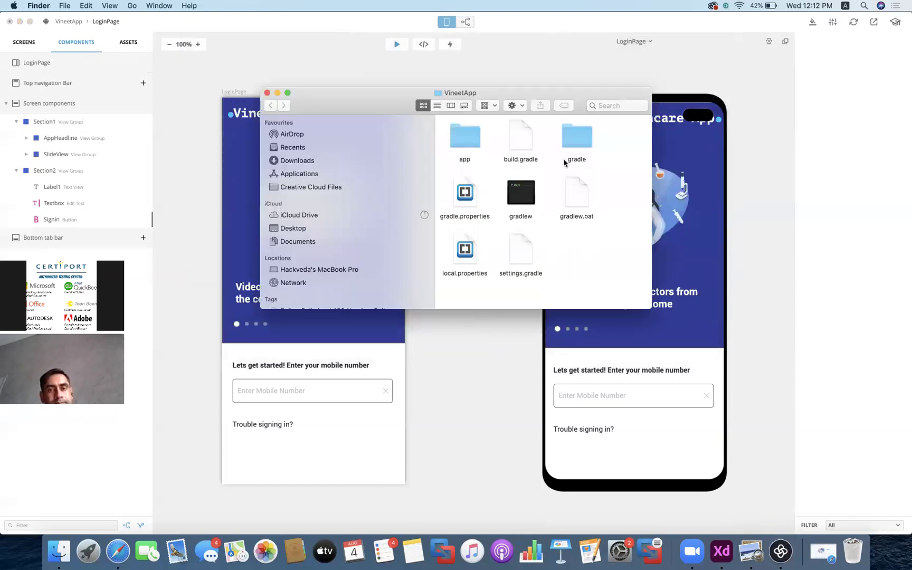
Inspect the exported VineetApp folder and its app subfolder in Finder, and close the folder window
mouse_move(503, 93)
left_mouse_down()
mouse_move(440, 94)
mouse_move(457, 131)
left_mouse_up()
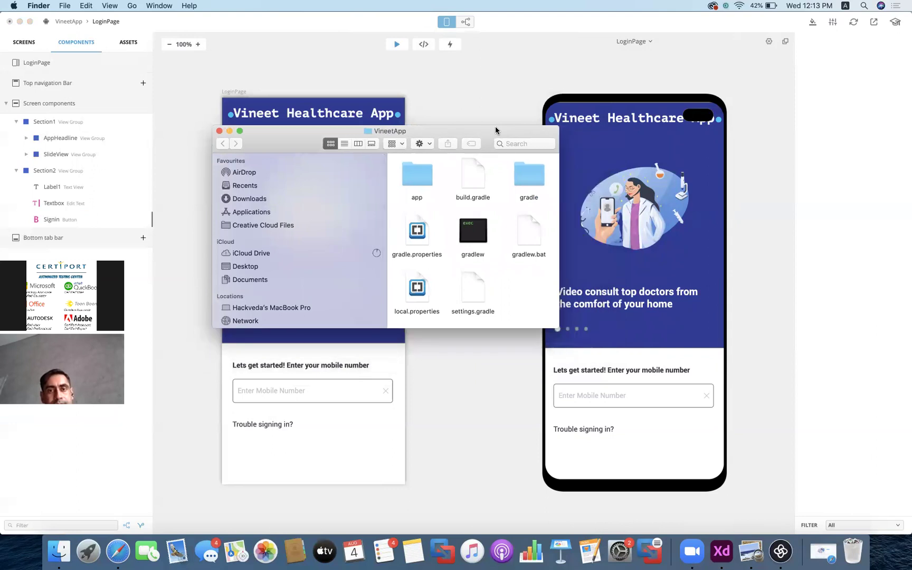
double_click(418, 177)
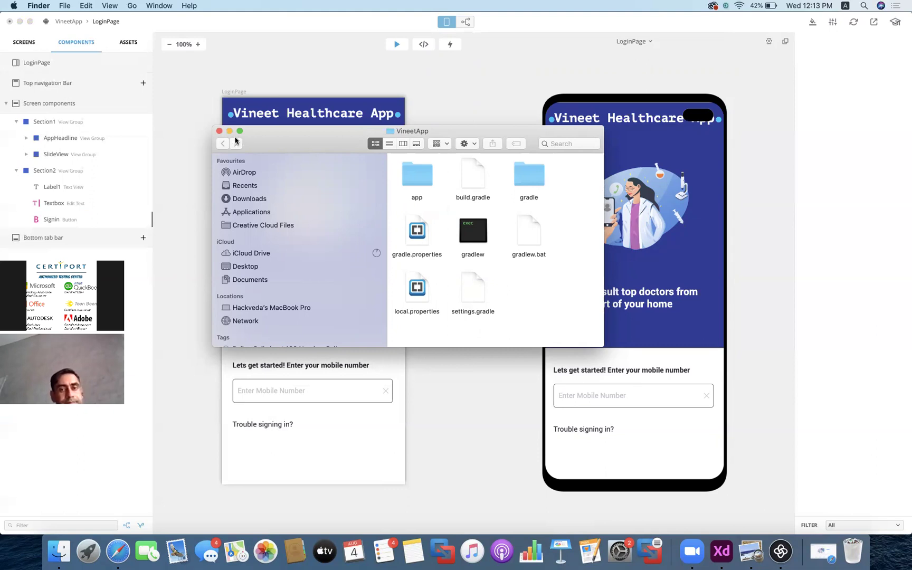
left_click(219, 131)
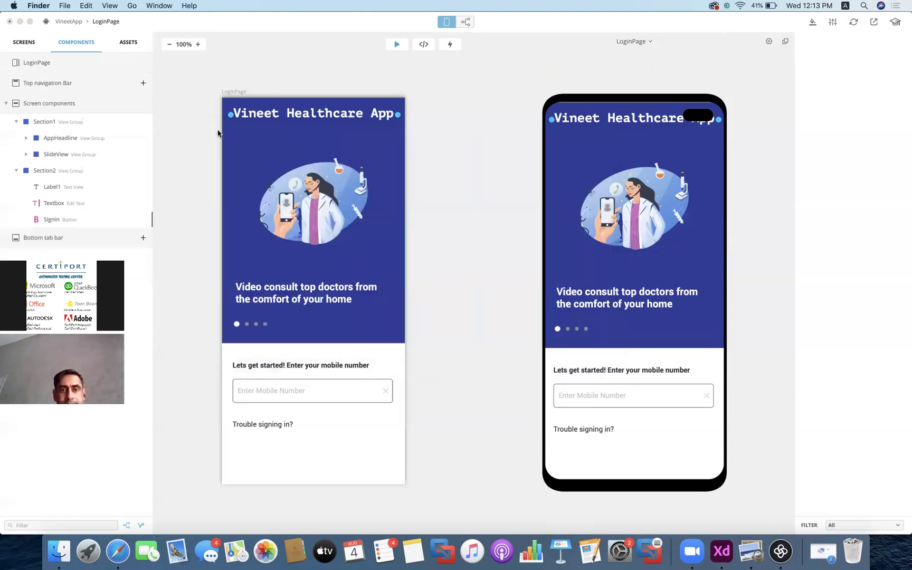
Launch Android Studio through a Spotlight search
key("super+space")
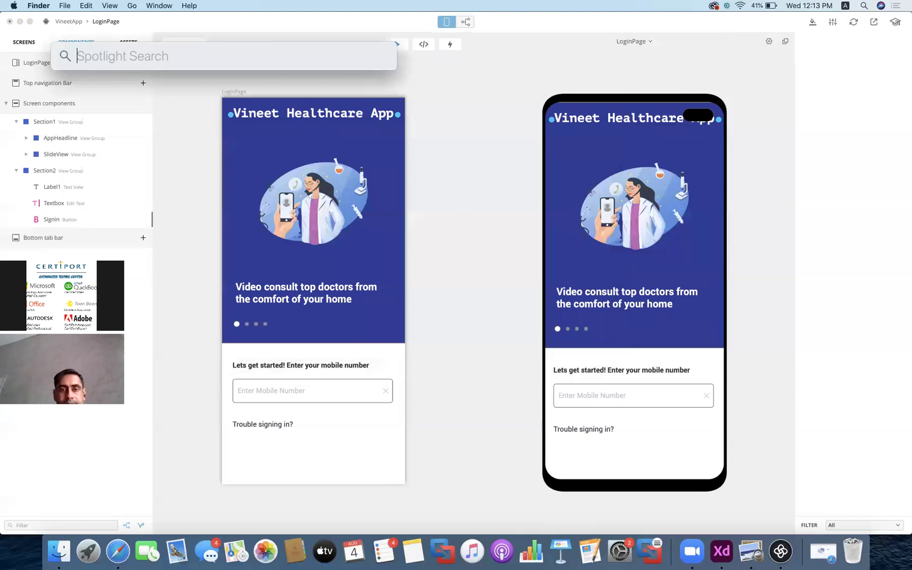
type("Android Studio")
key("Return")
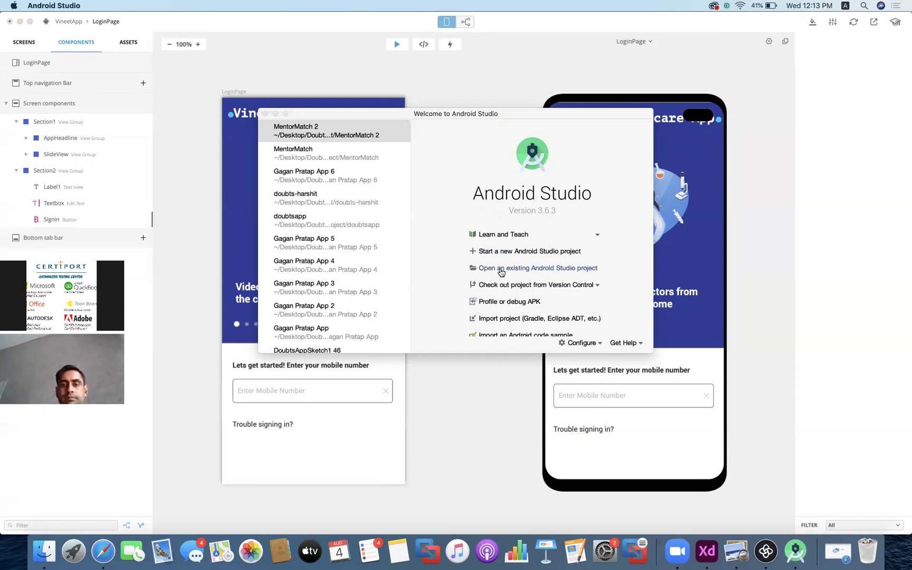
Open the existing VineetApp project from the Downloads folder and maximize the project window
left_click(542, 273)
left_click(542, 270)
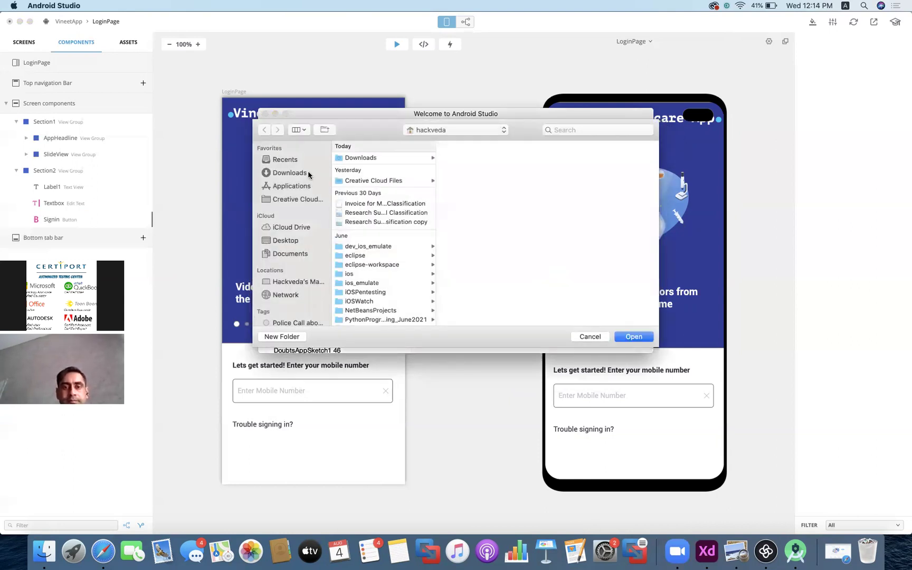
left_click(359, 159)
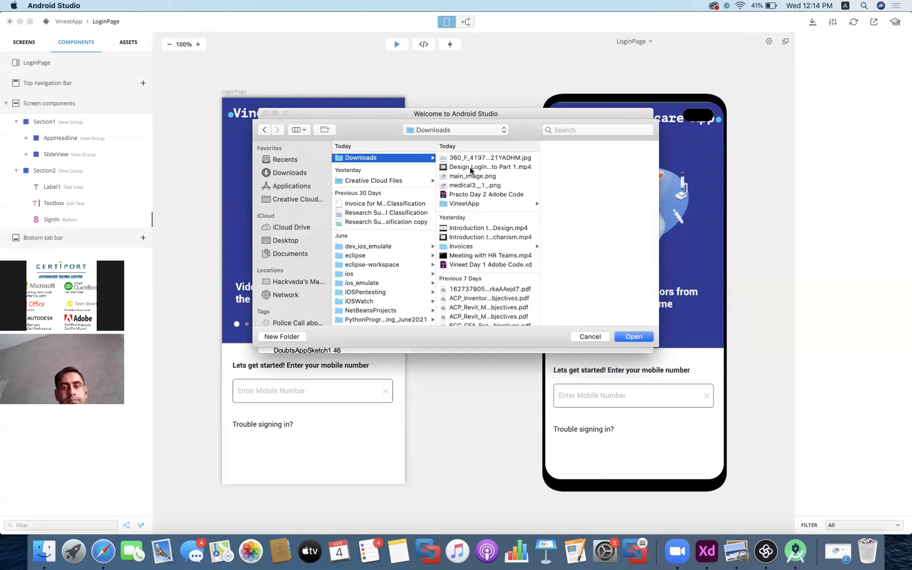
left_click(473, 207)
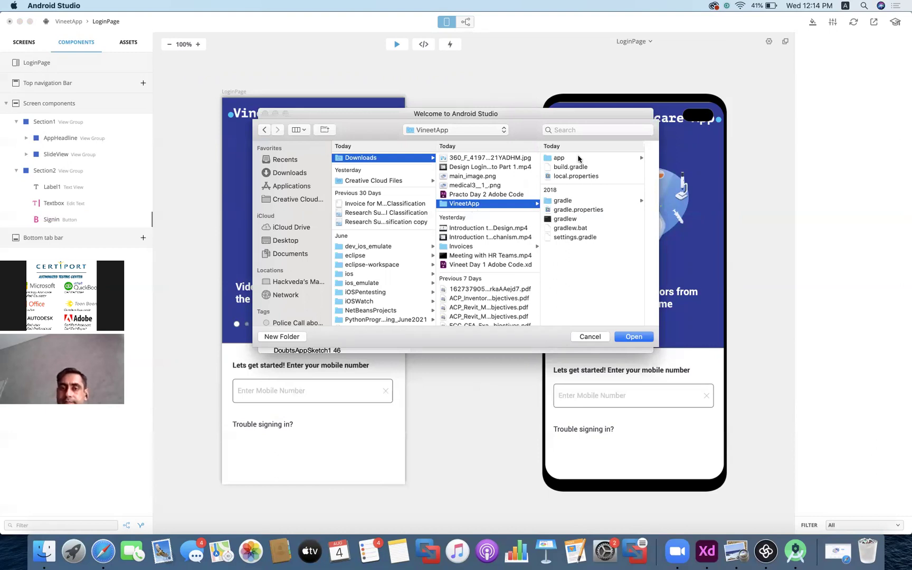
left_click(628, 338)
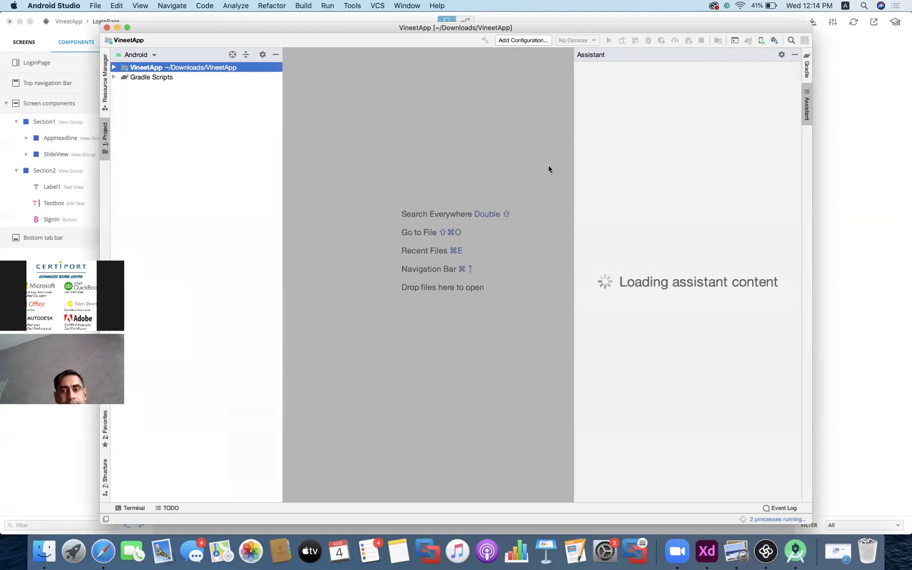
double_click(661, 30)
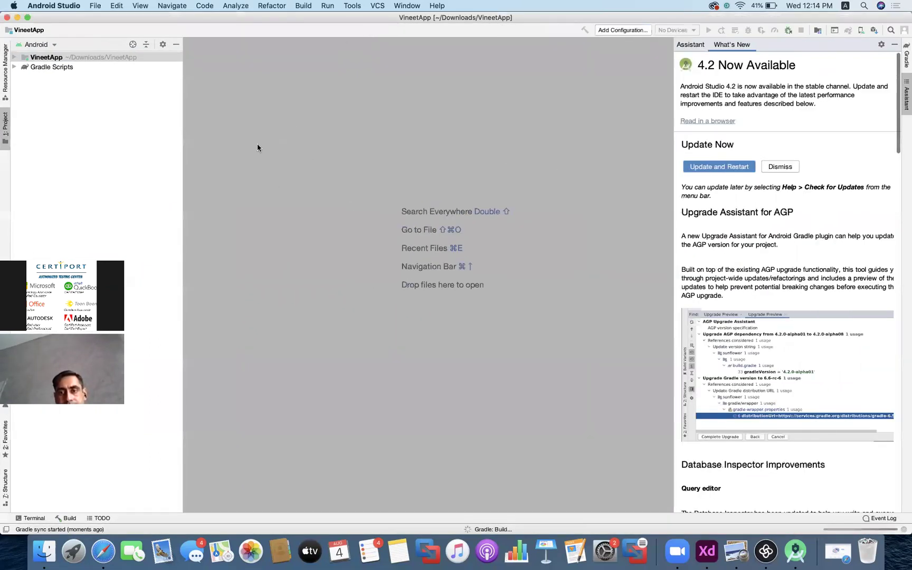
Expand the app's source folders down to the activity package and open LoginPageActivity in the code editor
left_click(15, 58)
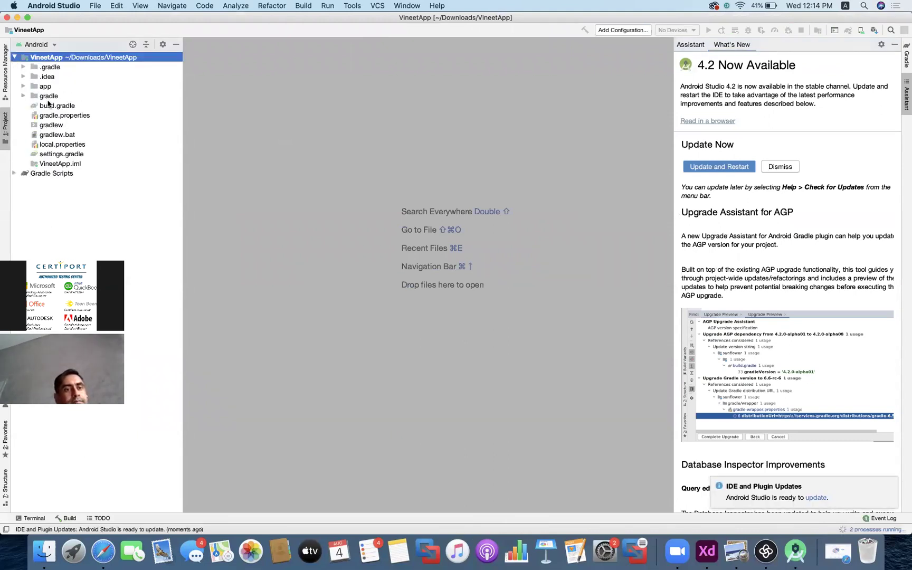
left_click(23, 86)
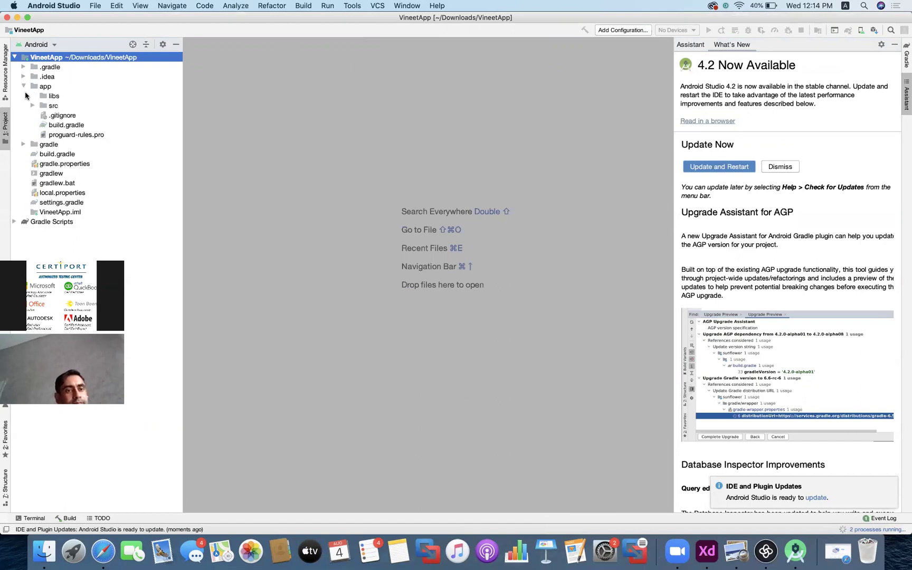
left_click(31, 106)
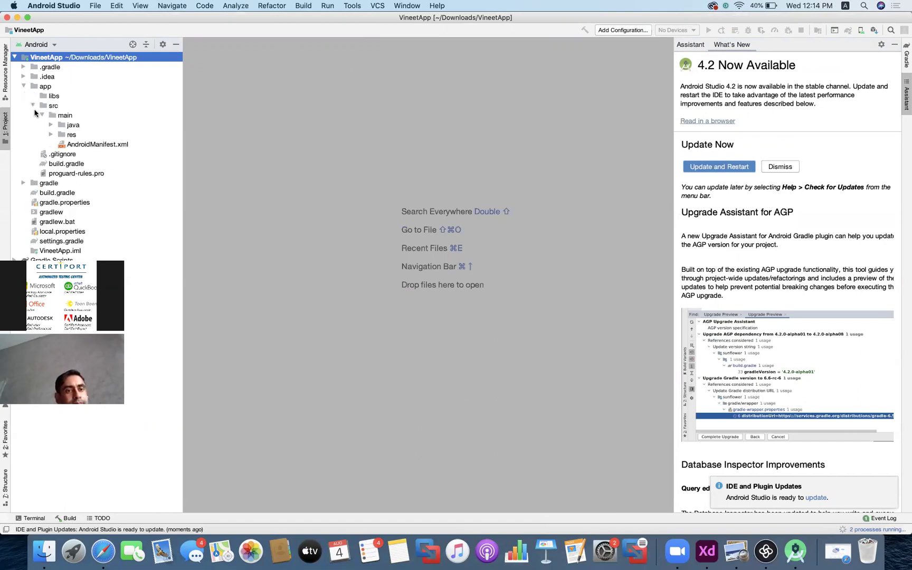
left_click(51, 125)
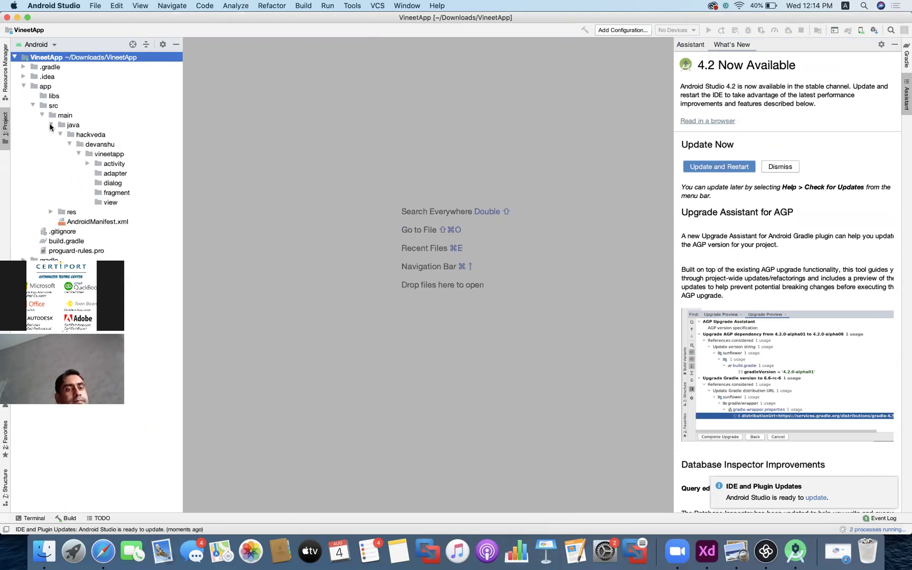
left_click(113, 157)
left_click(115, 174)
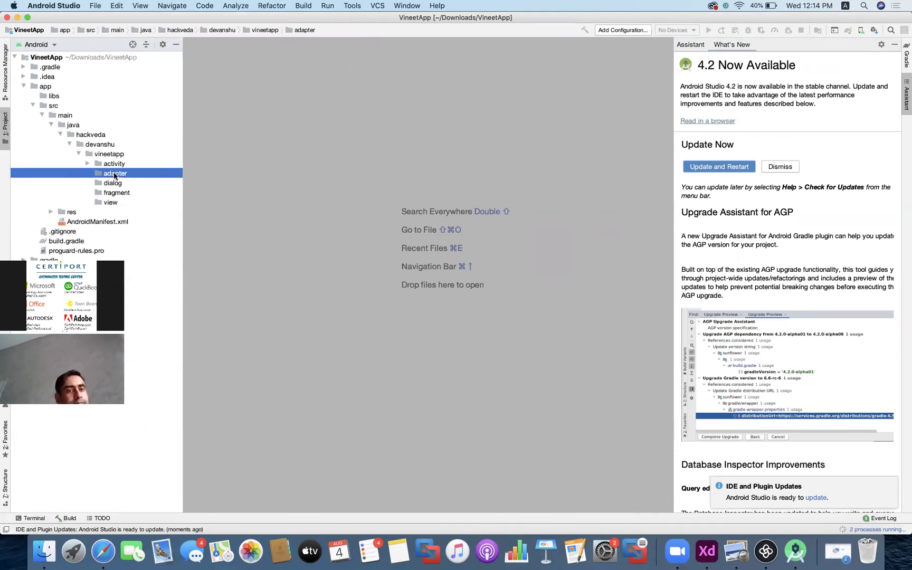
double_click(113, 166)
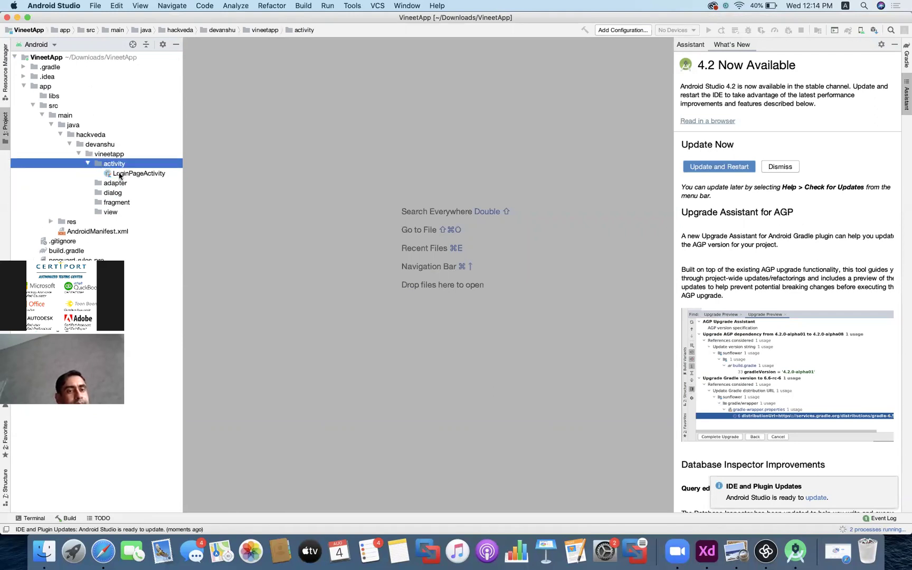
left_click(127, 175)
double_click(127, 175)
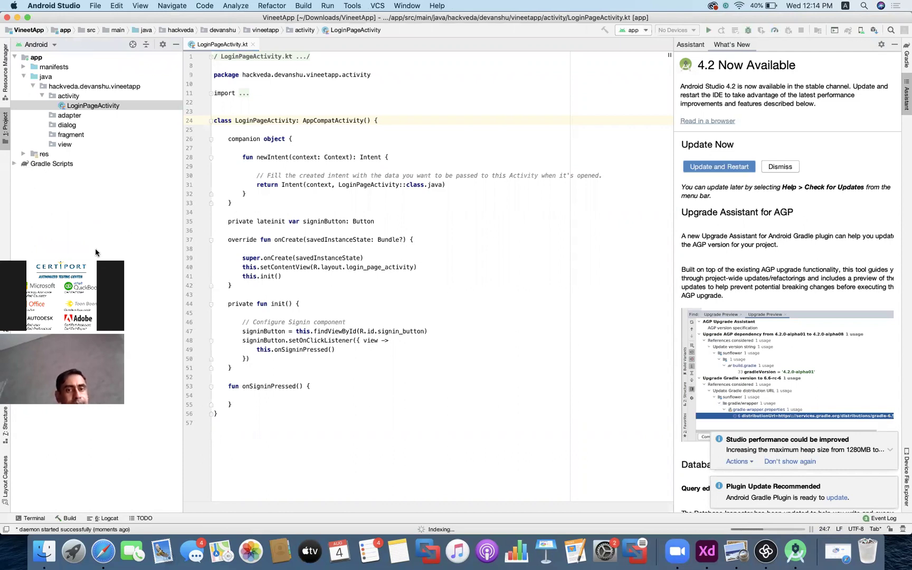
Expand the res and layout folders, open login_page_activity.xml in the design editor and enlarge the login page preview
left_click(23, 154)
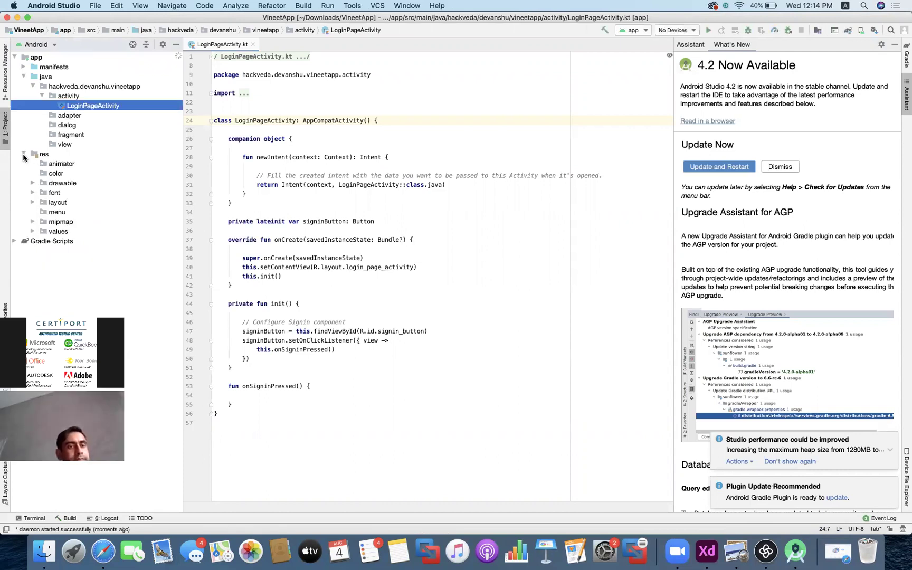
left_click(34, 202)
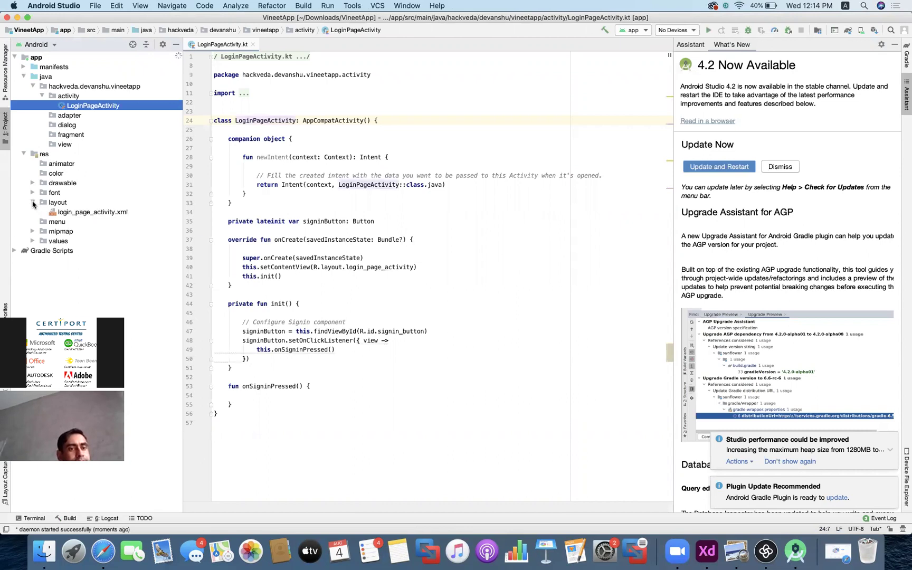
double_click(100, 212)
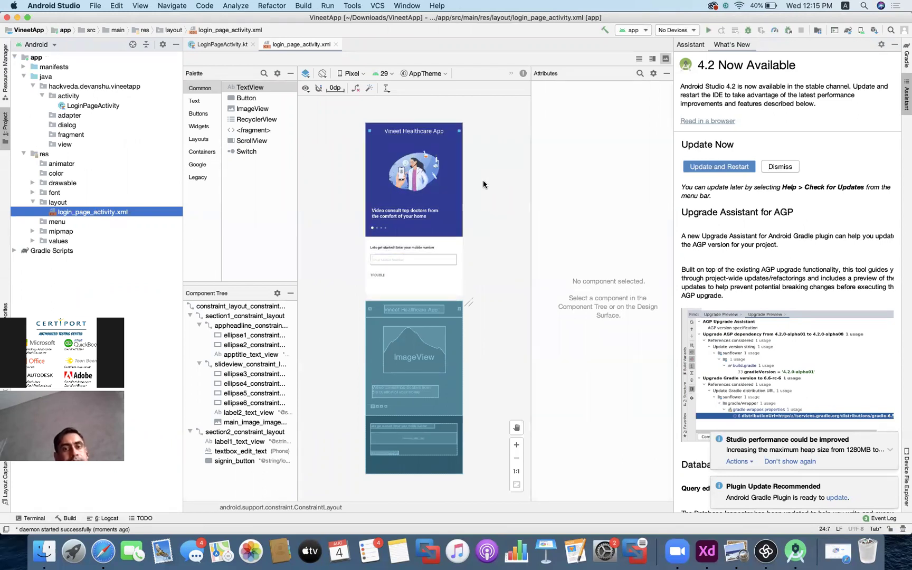
scroll(483, 183, "up", 5)
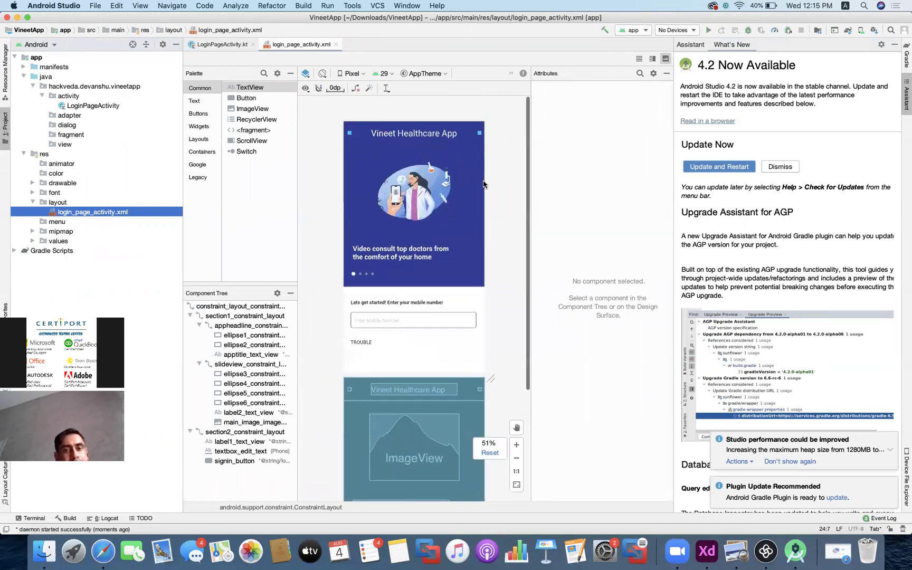
scroll(483, 184, "up", 5)
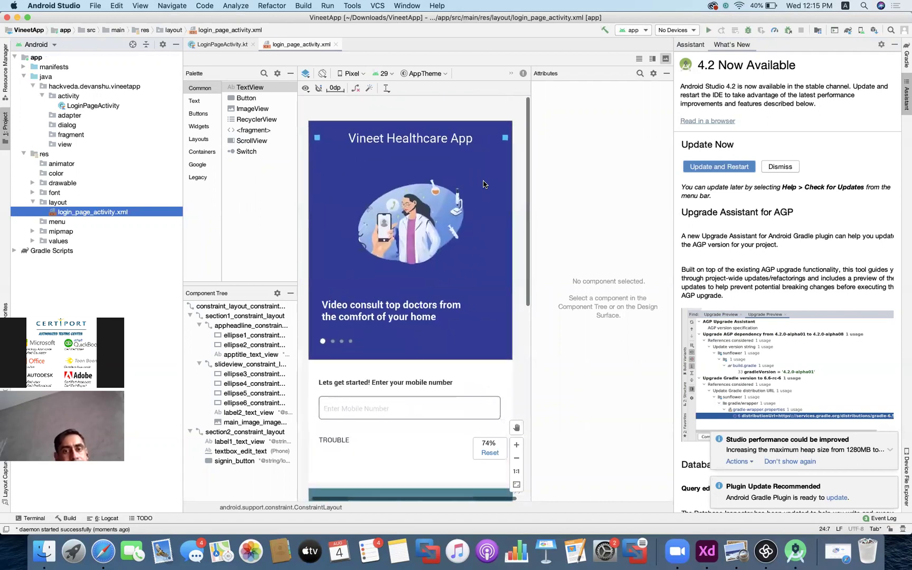
scroll(484, 183, "down", 1)
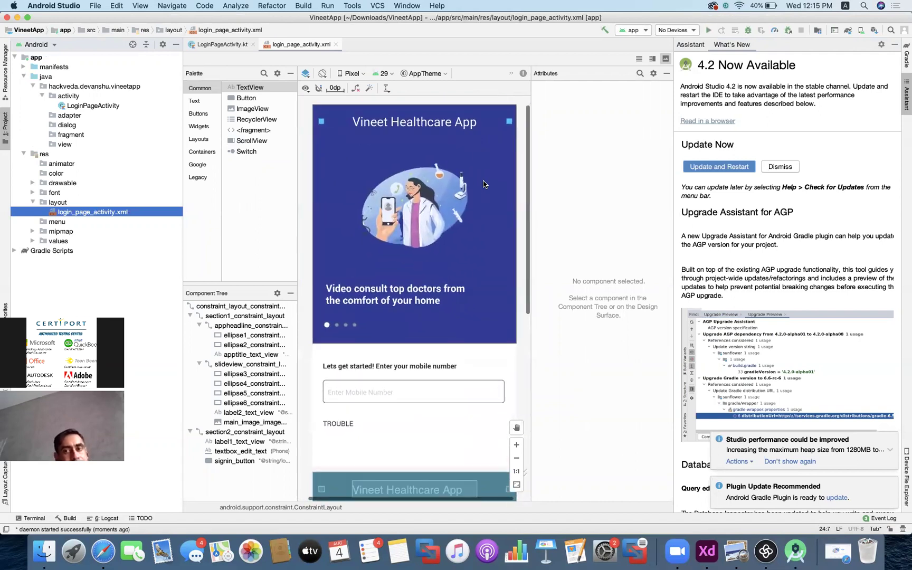
Select the sign-in button in the login page layout and look through its attributes
left_click(356, 425)
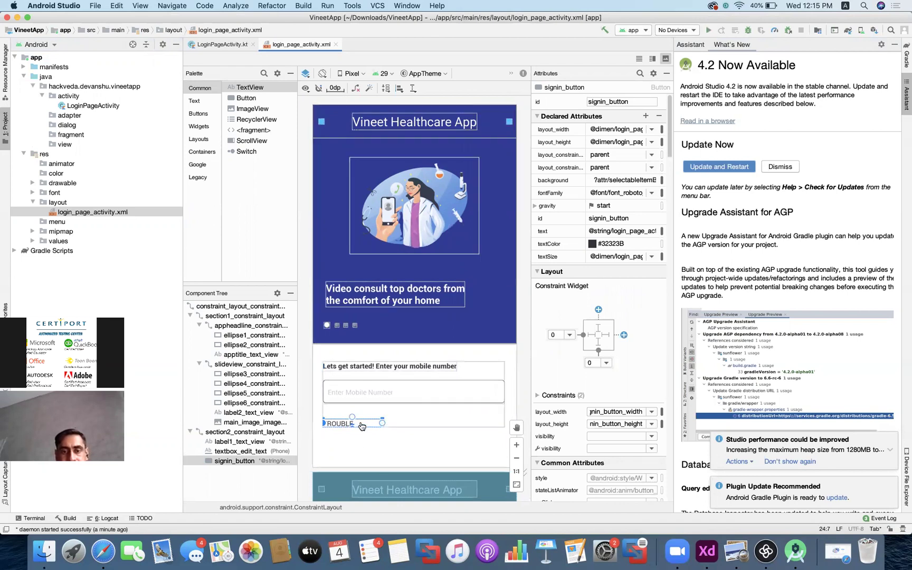
scroll(611, 191, "down", 3)
scroll(611, 191, "down", 15)
scroll(606, 300, "down", 15)
scroll(606, 300, "up", 20)
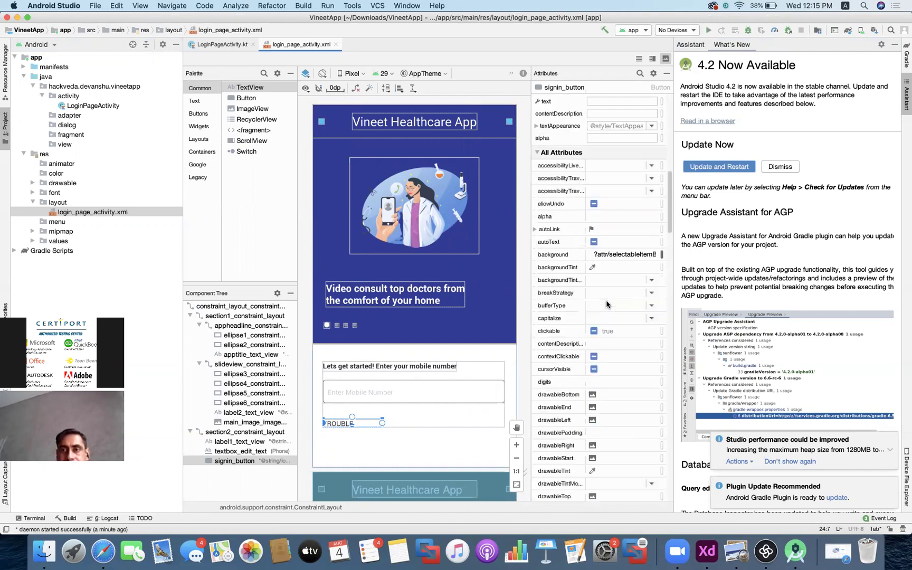
scroll(606, 300, "up", 15)
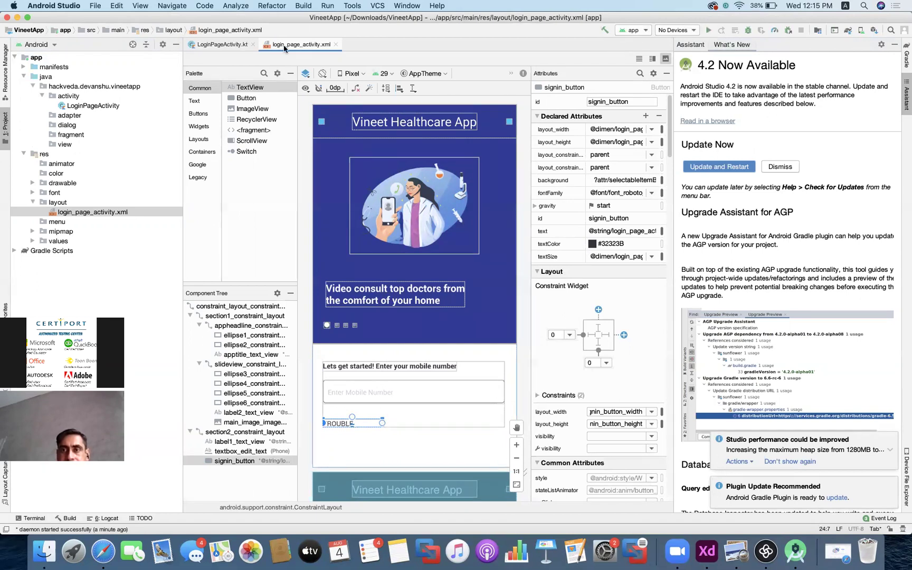
Collapse the app module in the project tree and return to the LoginPageActivity.kt code
left_click(37, 58)
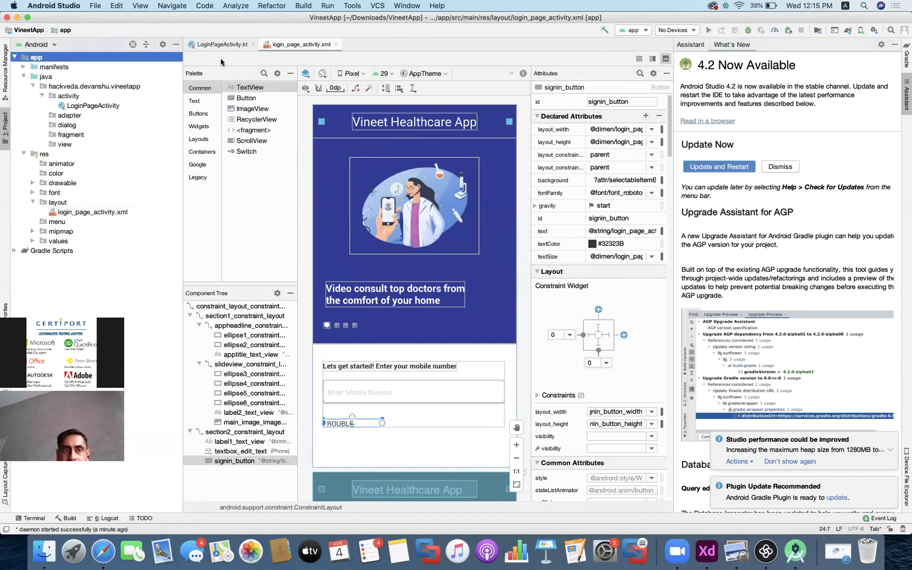
left_click(15, 58)
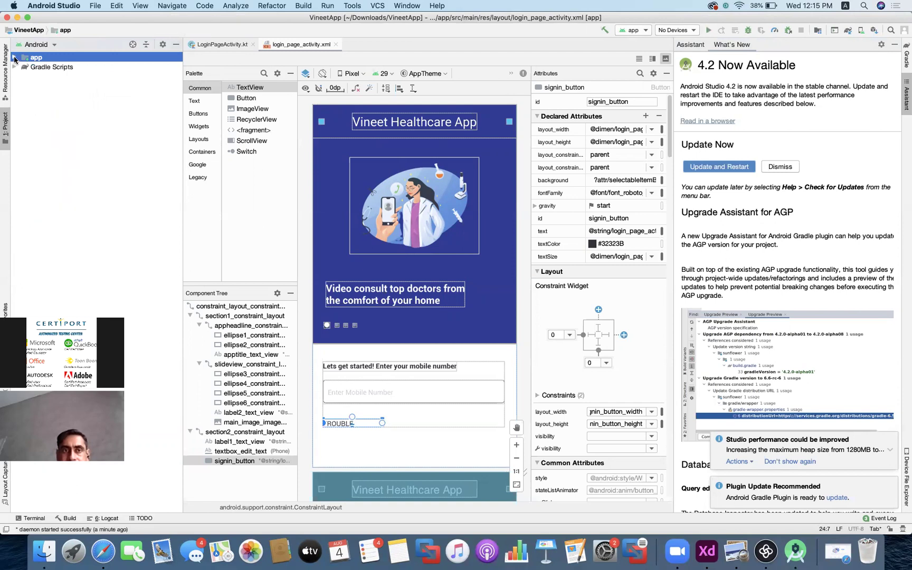
left_click(214, 44)
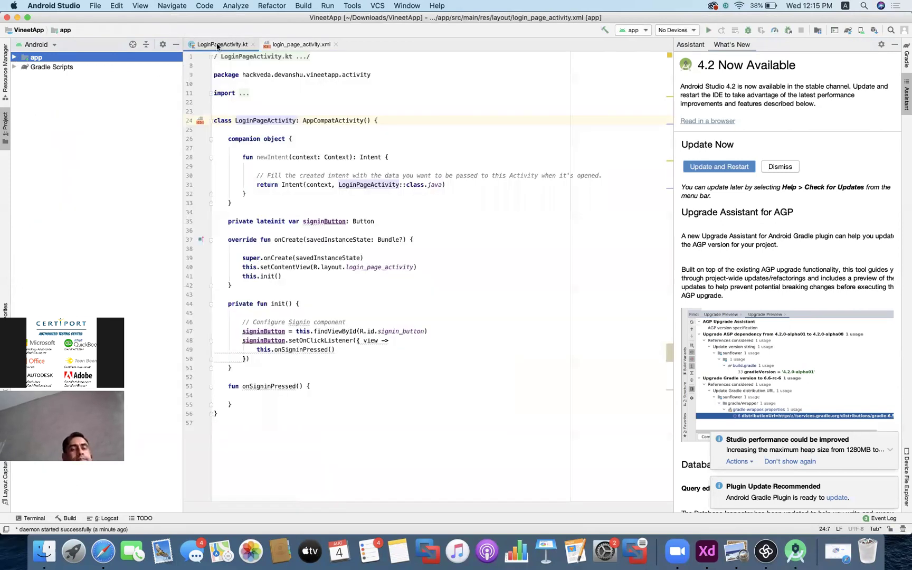
Check the available target devices and try to run the app
left_click(691, 31)
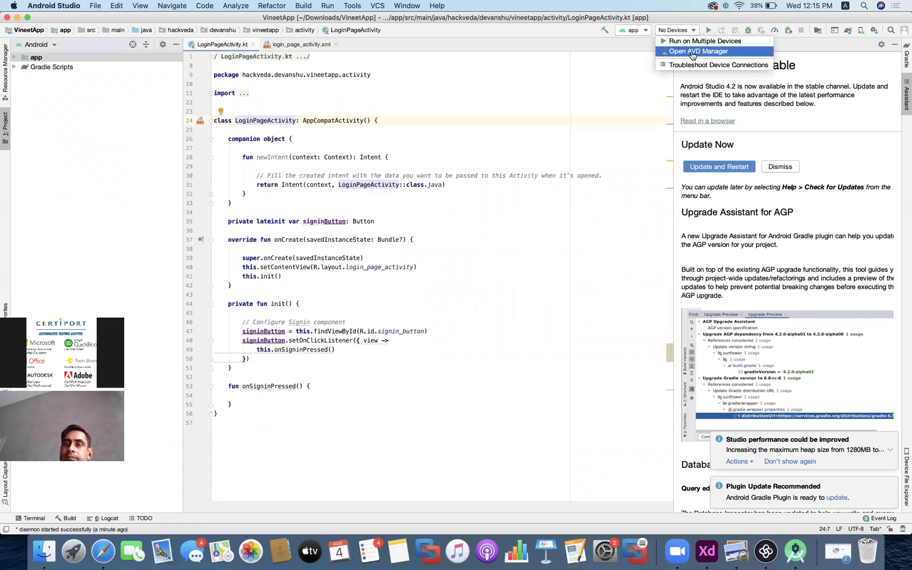
left_click(561, 32)
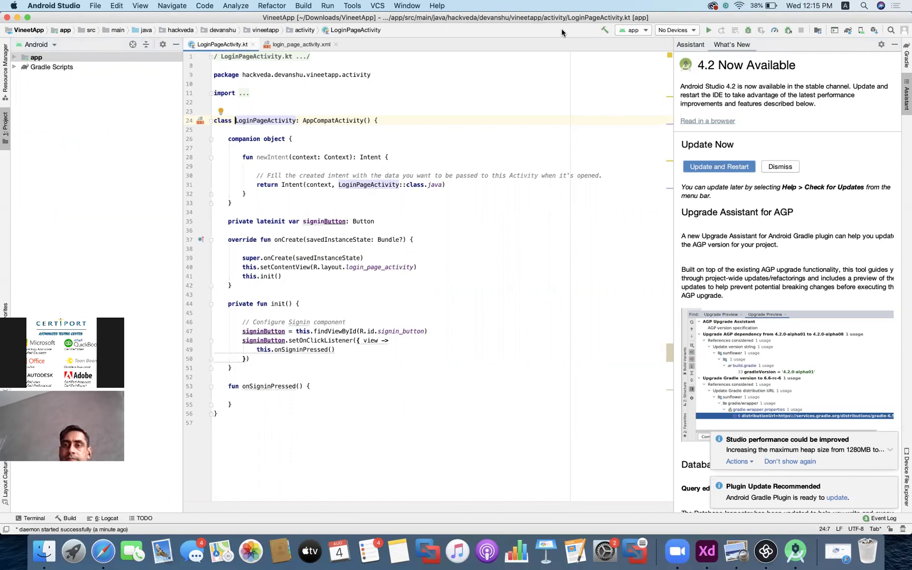
left_click(708, 30)
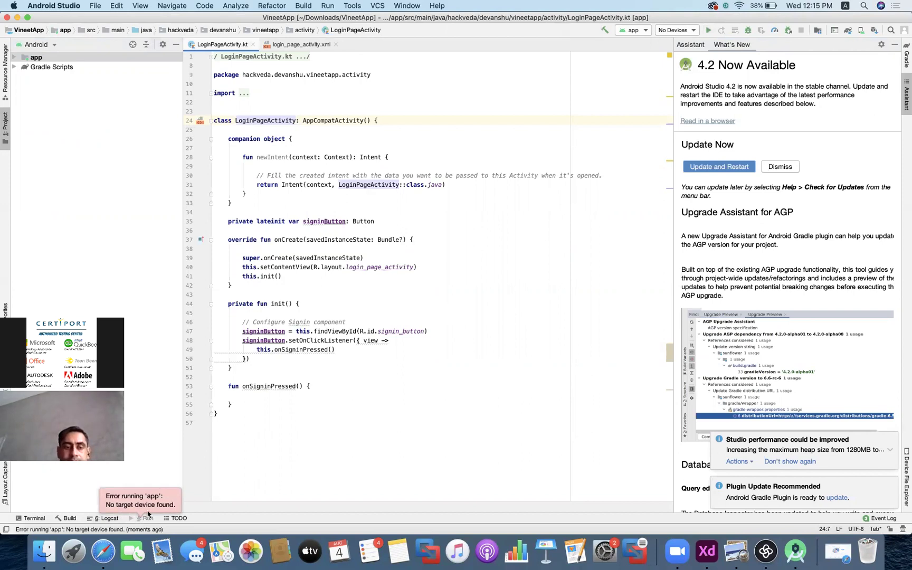
Open the AVD Manager, start a new virtual device and choose the Pixel 2 phone as its hardware definition
left_click(690, 31)
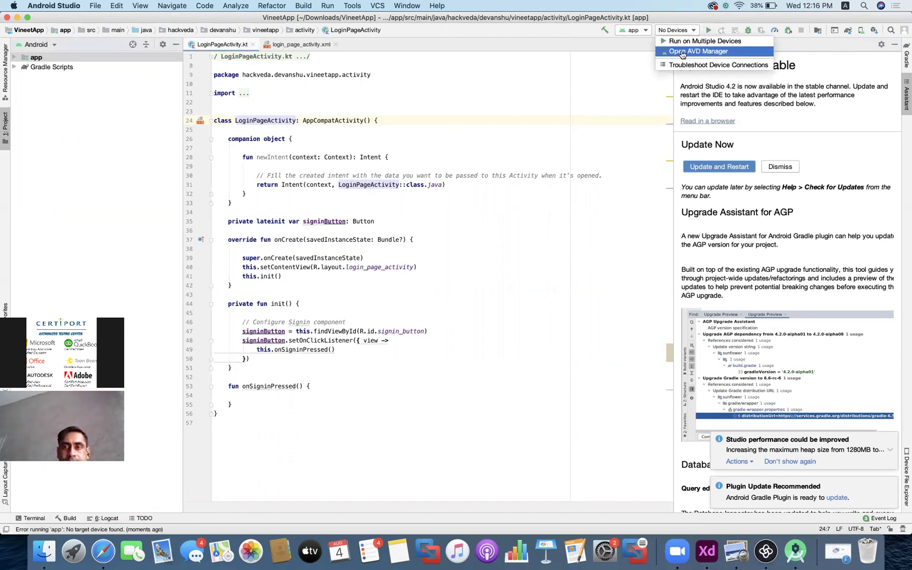
left_click(683, 52)
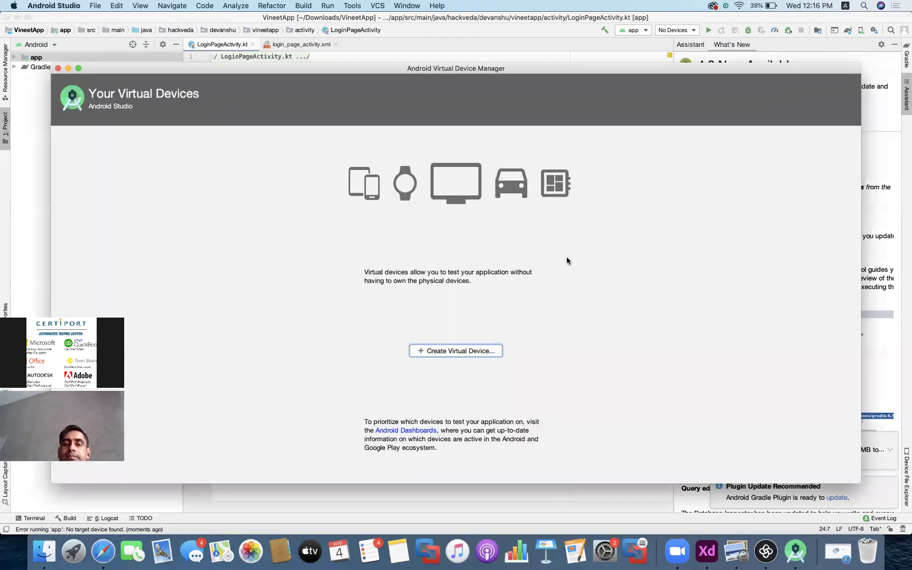
left_click(473, 357)
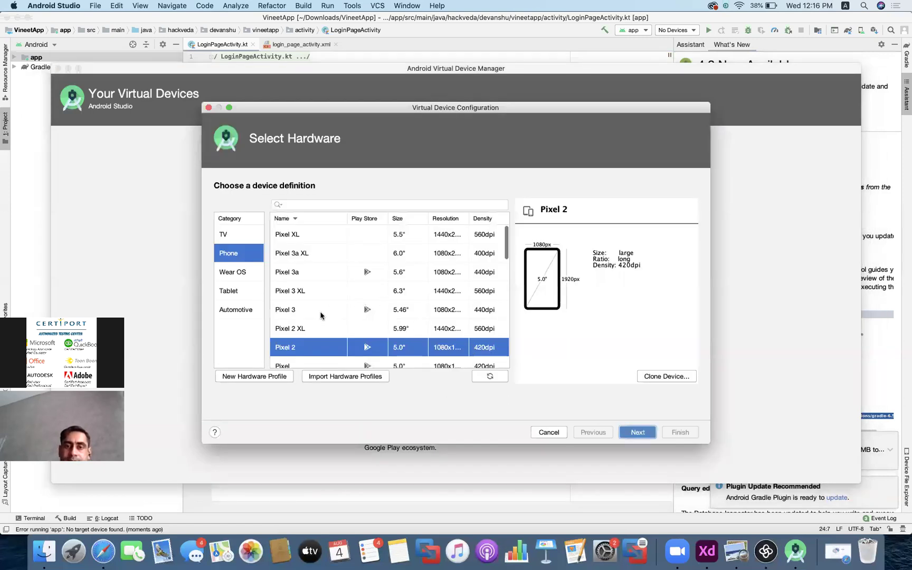
scroll(304, 331, "down", 8)
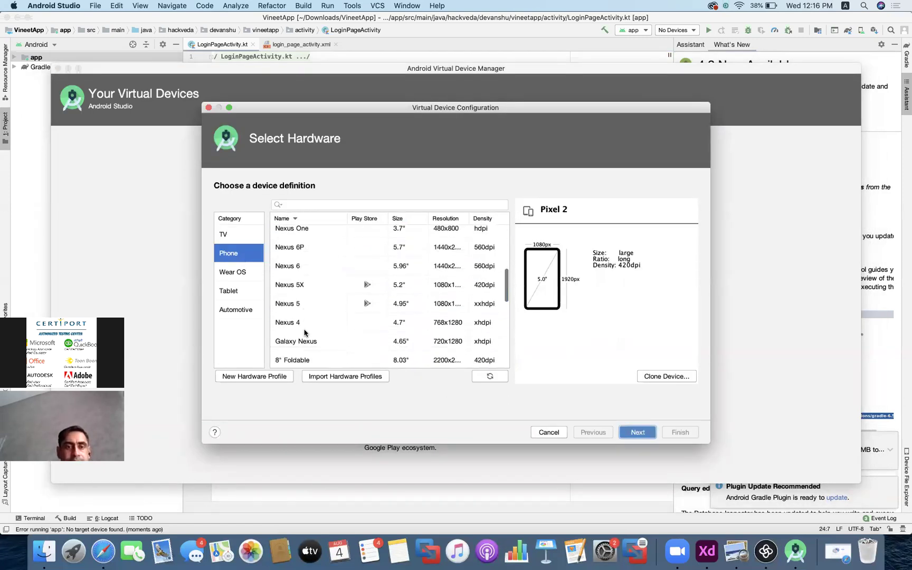
scroll(304, 332, "down", 10)
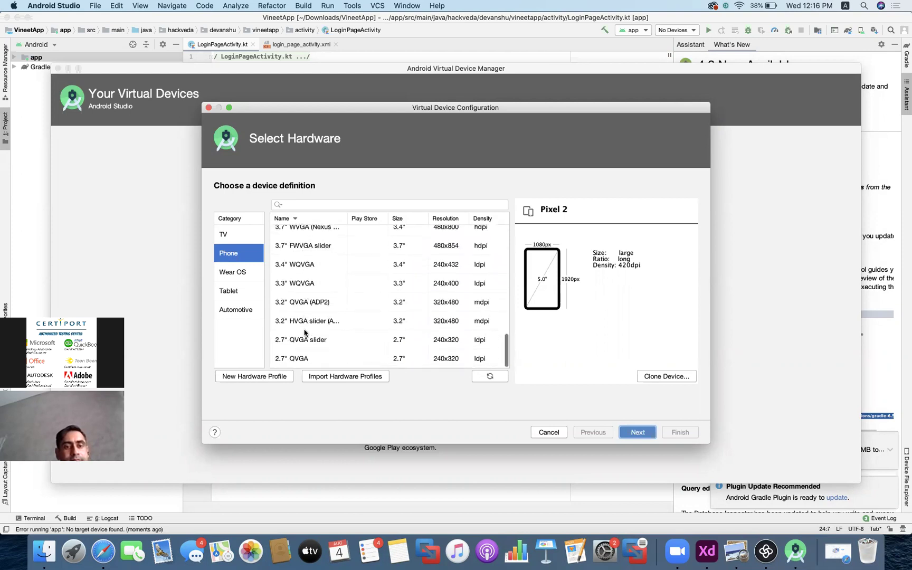
scroll(304, 331, "up", 15)
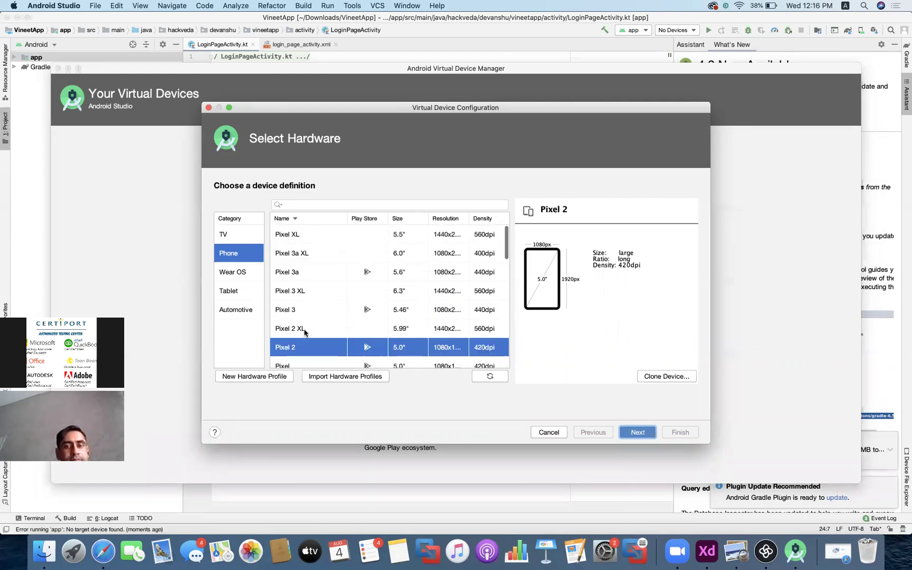
scroll(308, 325, "down", 3)
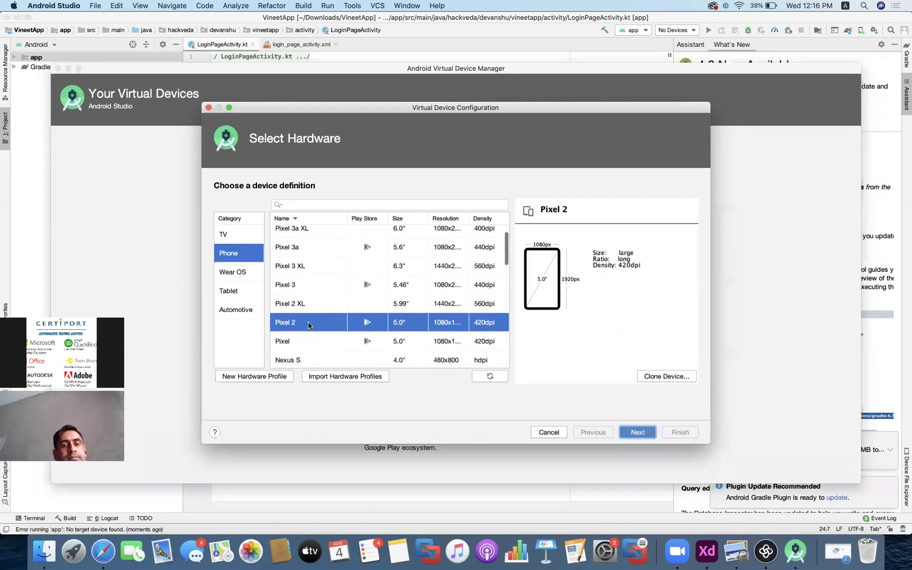
scroll(309, 326, "down", 2)
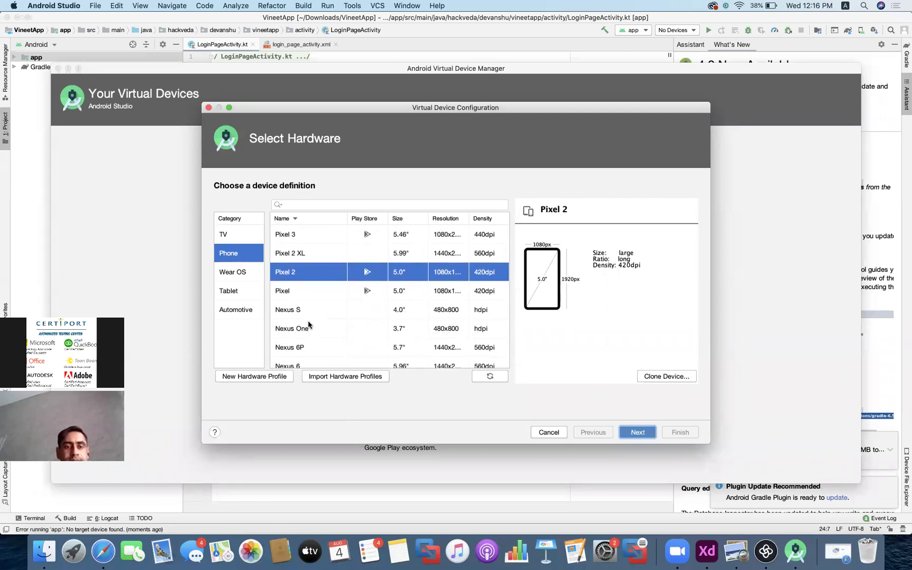
scroll(308, 325, "up", 2)
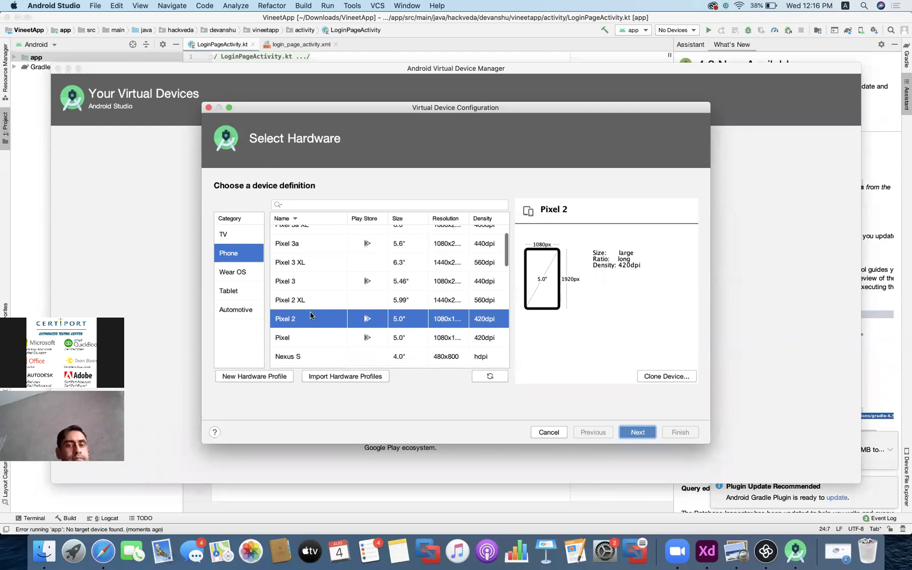
left_click(637, 432)
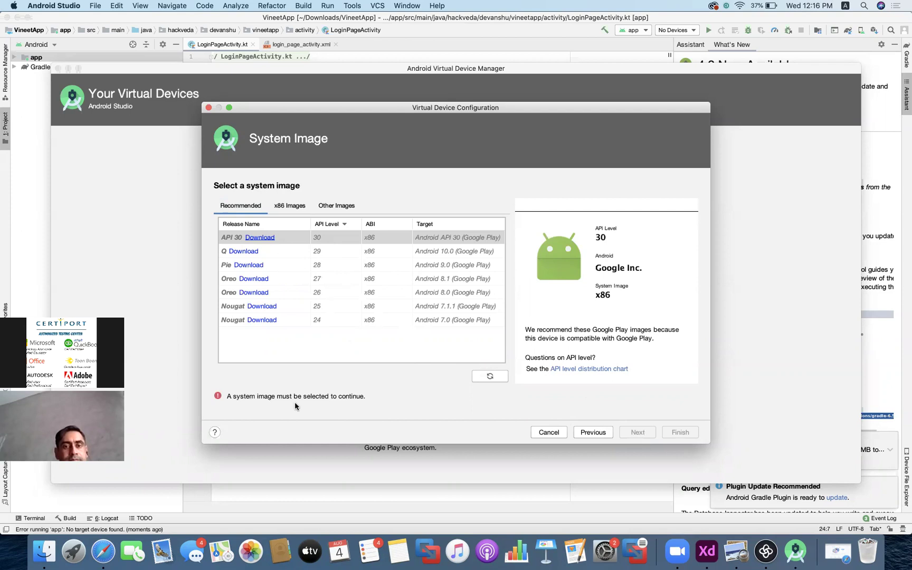
Compare the recommended system images and download the Nougat API level 24 x86 image (Android 7.0, Google Play)
left_click(287, 251)
left_click(294, 238)
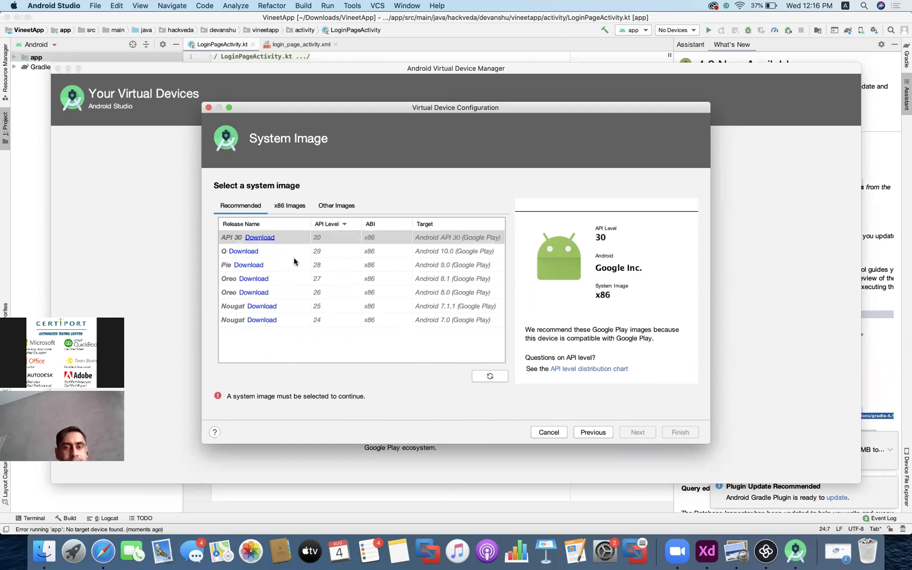
left_click(294, 260)
left_click(293, 248)
left_click(294, 263)
left_click(292, 276)
left_click(295, 305)
left_click(290, 320)
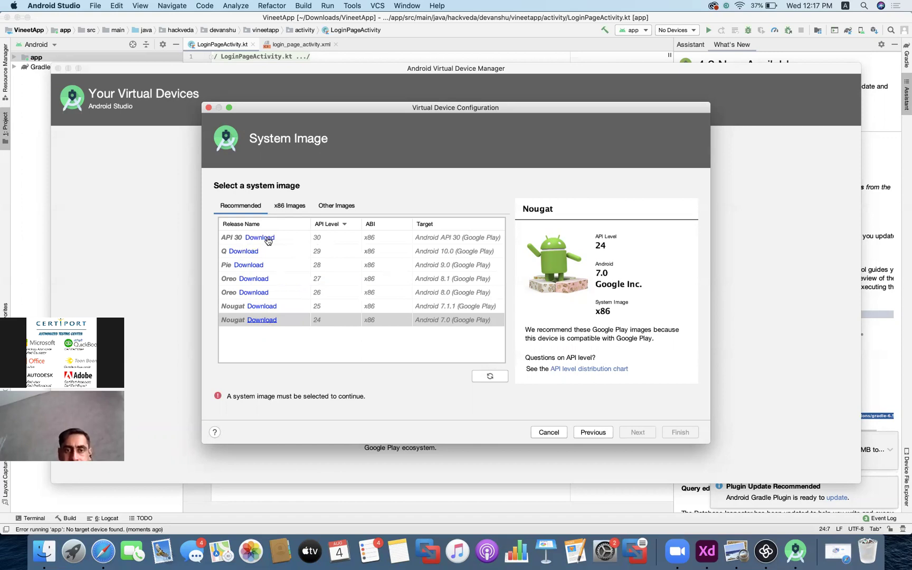
left_click(261, 319)
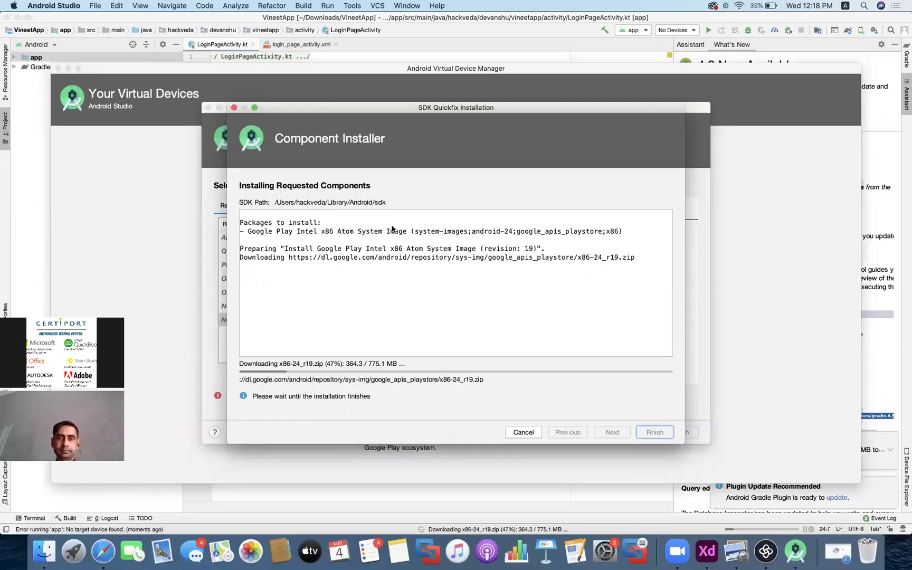
Switch to Safari and bring up the intern's Trello card from the Interns Group 8 board
key("ctrl+Up")
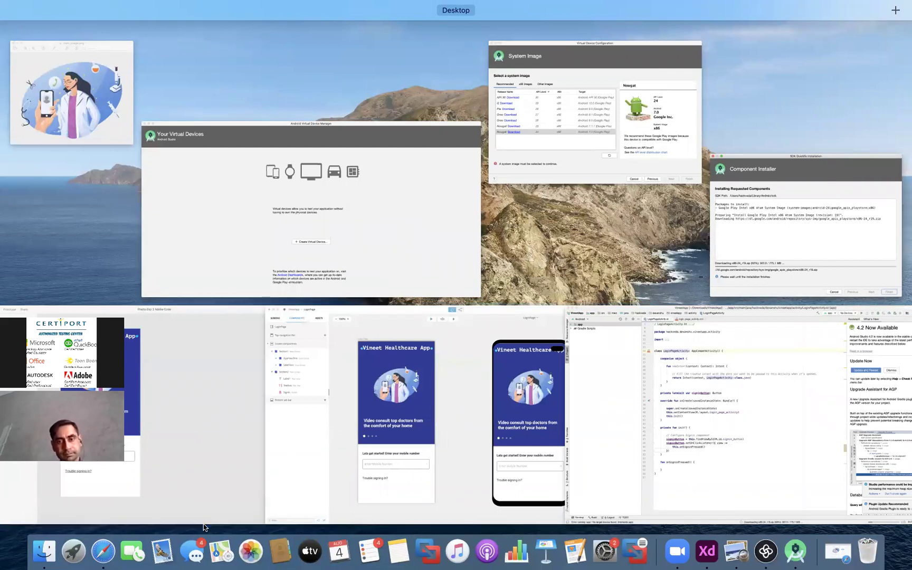
left_click(103, 551)
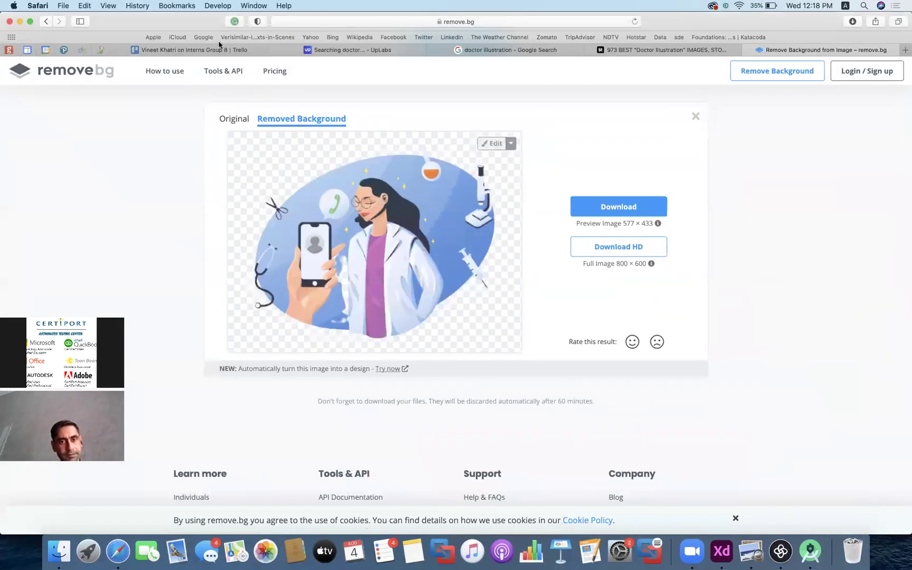
left_click(197, 50)
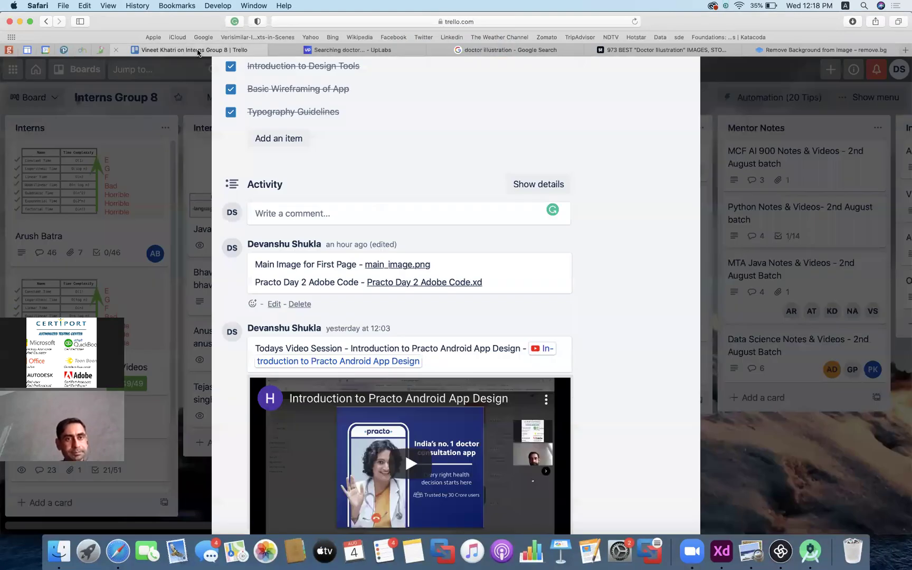
Edit the newest comment on the card, adding a new line reading "Practo - LoginPage - Android Studio Code -"
left_click(273, 304)
left_click(331, 354)
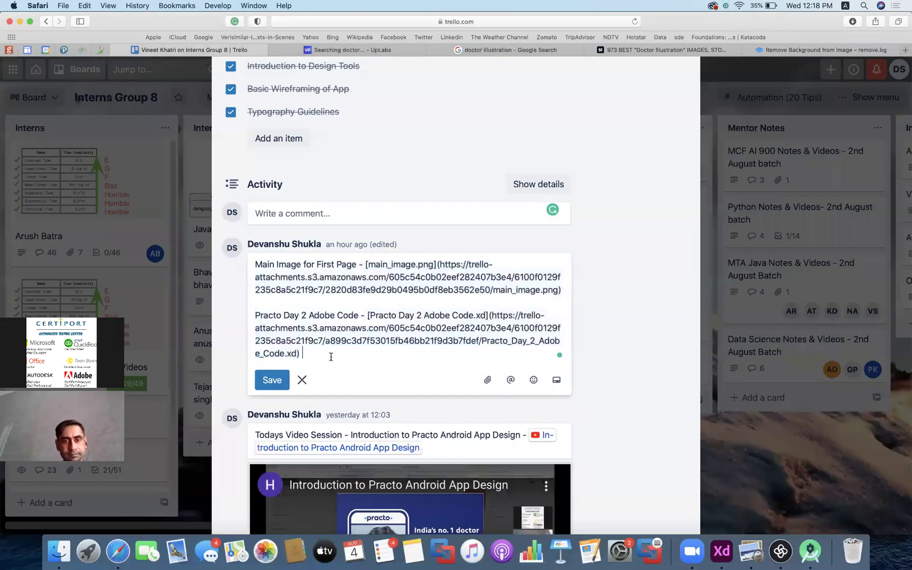
key("Return")
key("Return")
type("Practo ")
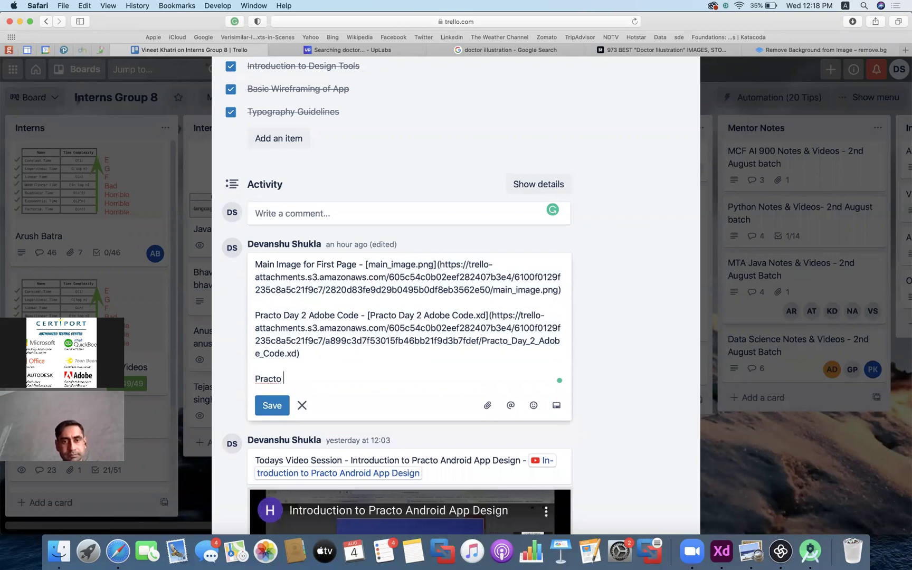
type("- Andro")
key("BackSpace")
key("BackSpace")
key("BackSpace")
key("BackSpace")
key("BackSpace")
key("BackSpace")
key("BackSpace")
type("- Log")
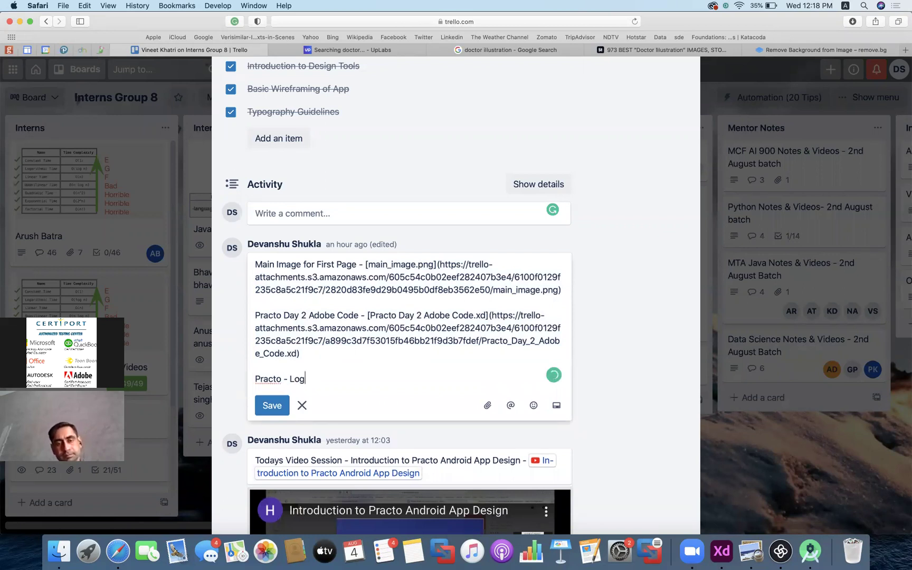
type("inPage ")
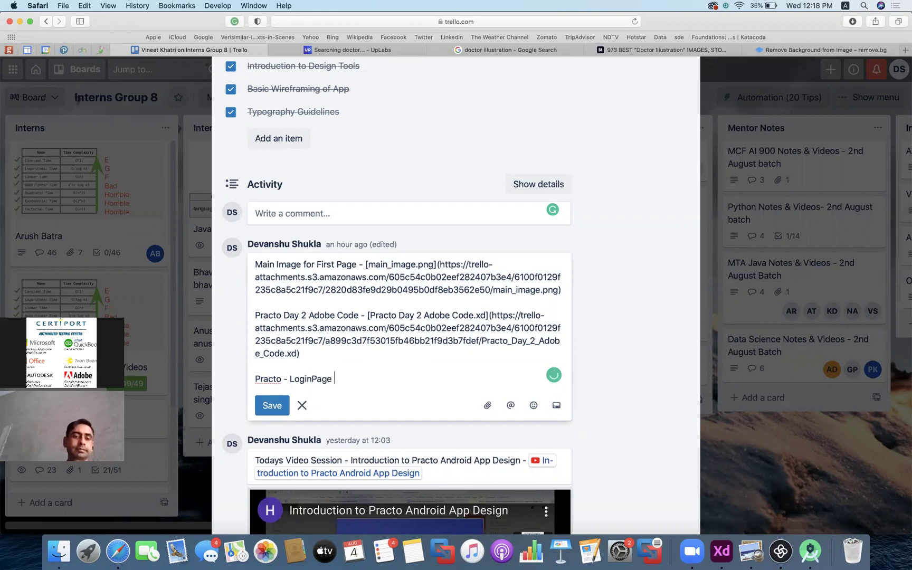
type("- Android S")
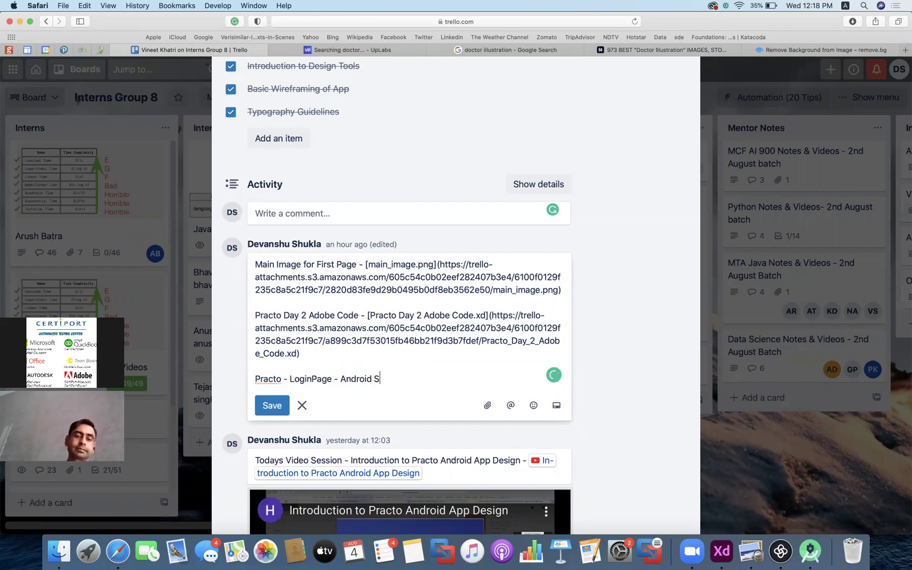
type("tudio Code -")
Start attaching a file from the computer to the comment and try to select the contents of the VineetApp folder in Downloads
left_click(487, 405)
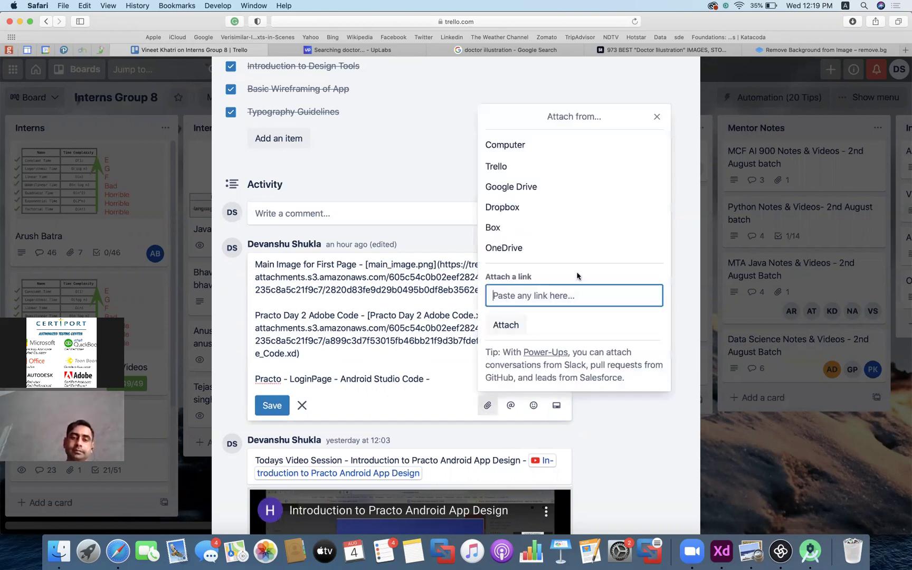
left_click(523, 146)
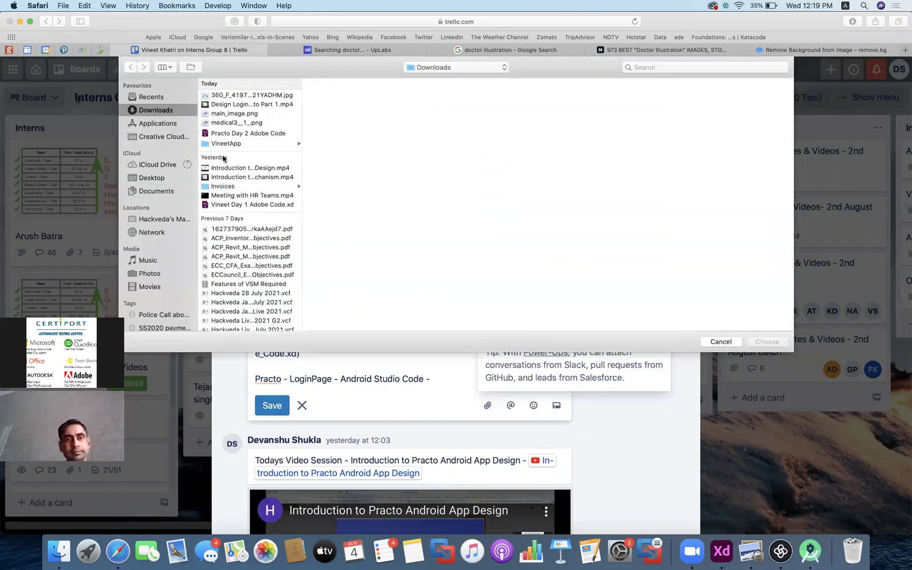
left_click(226, 143)
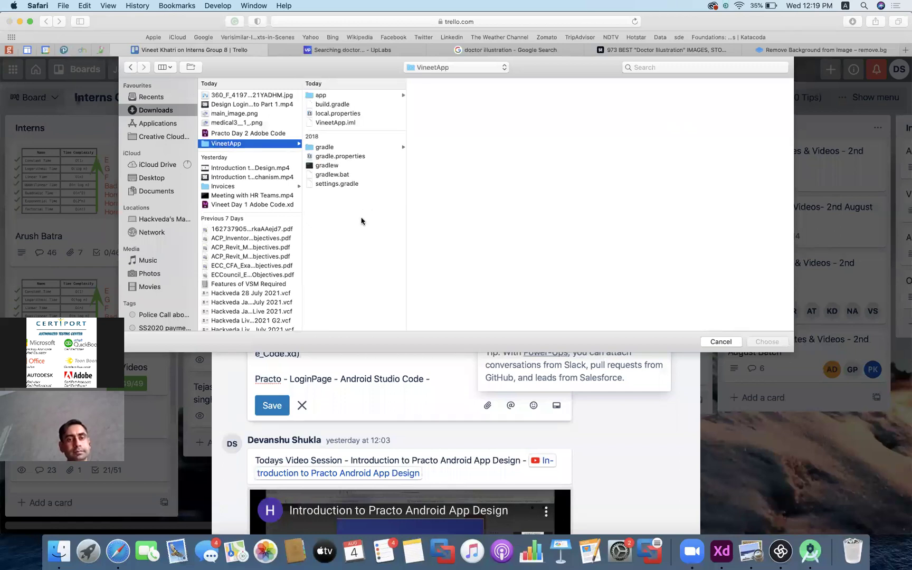
left_click_drag(361, 220, 340, 83)
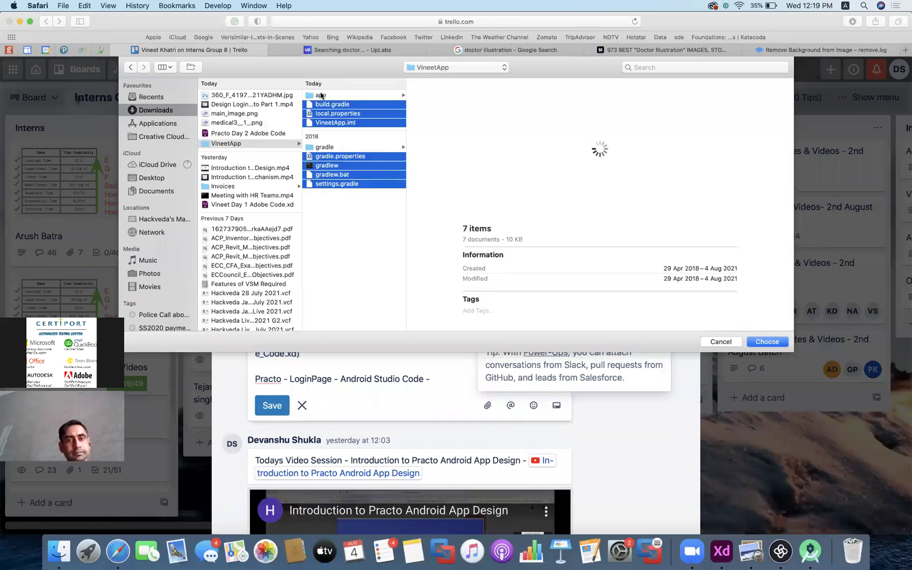
left_click(320, 95)
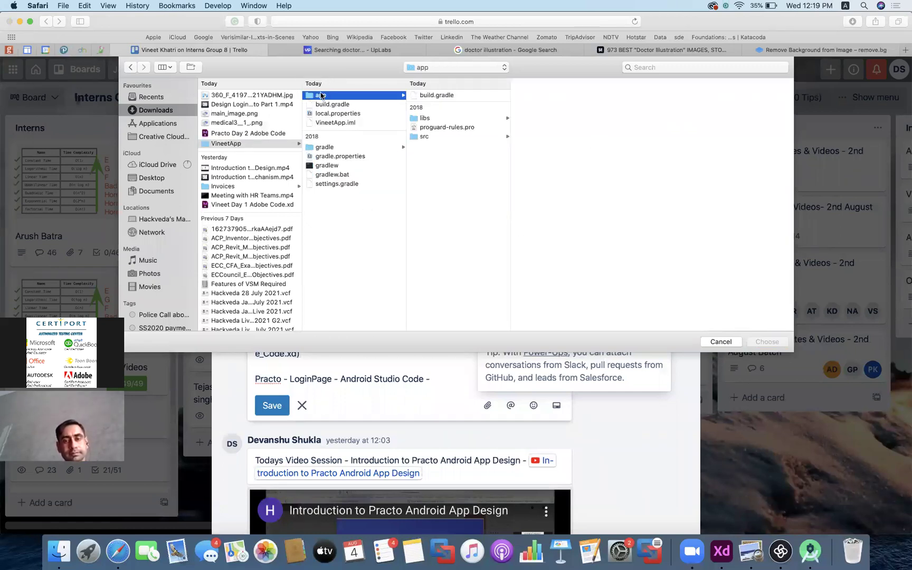
left_click(329, 189, "shift")
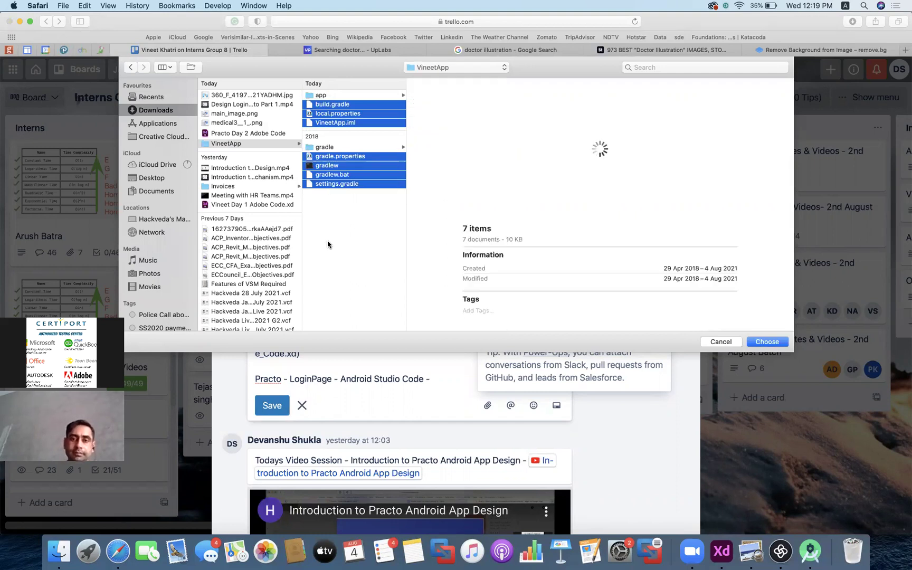
left_click(347, 235)
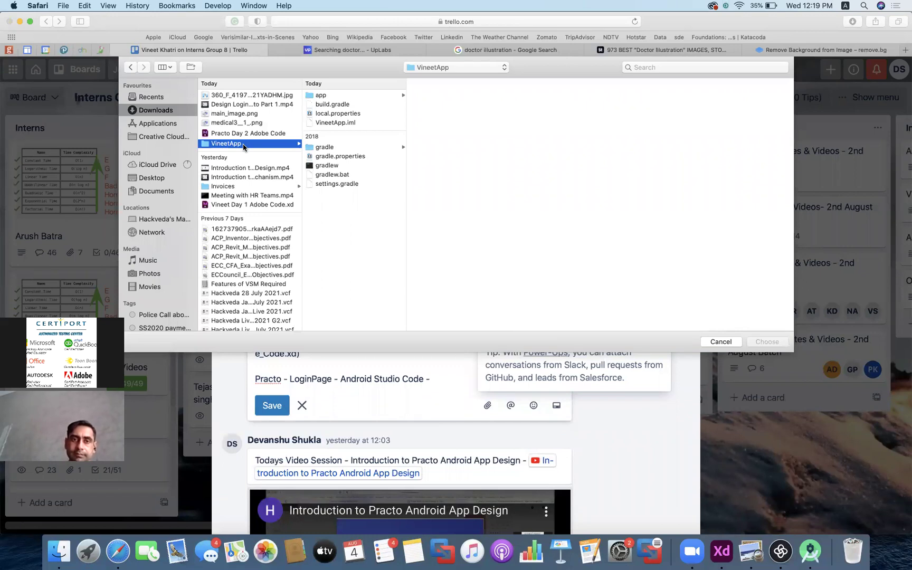
right_click(243, 147)
left_click(228, 147)
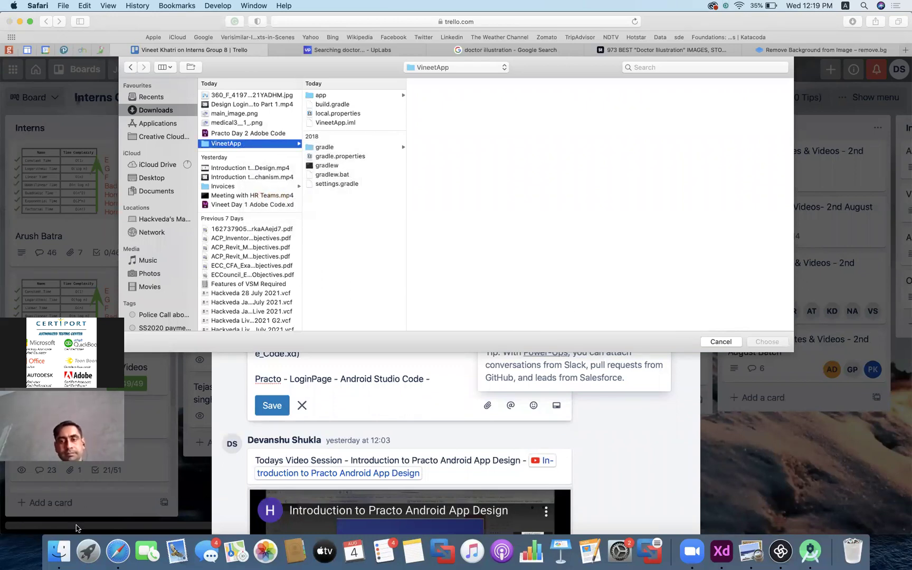
Switch to Finder and compress the VineetApp folder in Downloads into a zip archive
left_click(60, 551)
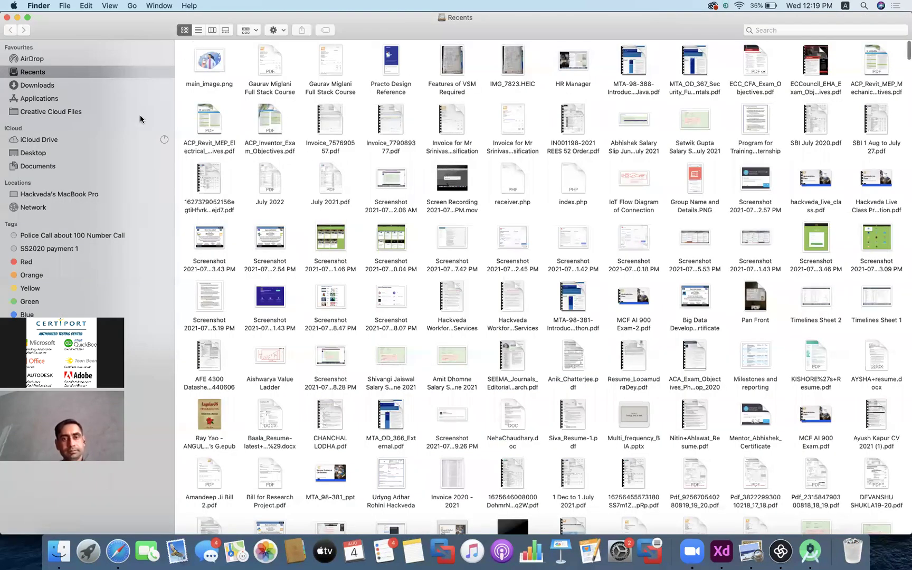
left_click(38, 90)
left_click(208, 67)
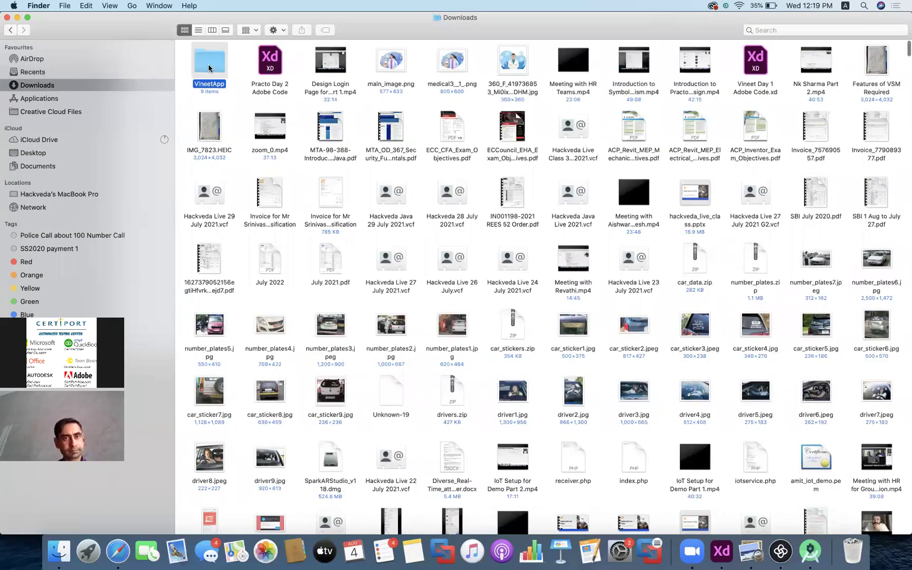
right_click(208, 68)
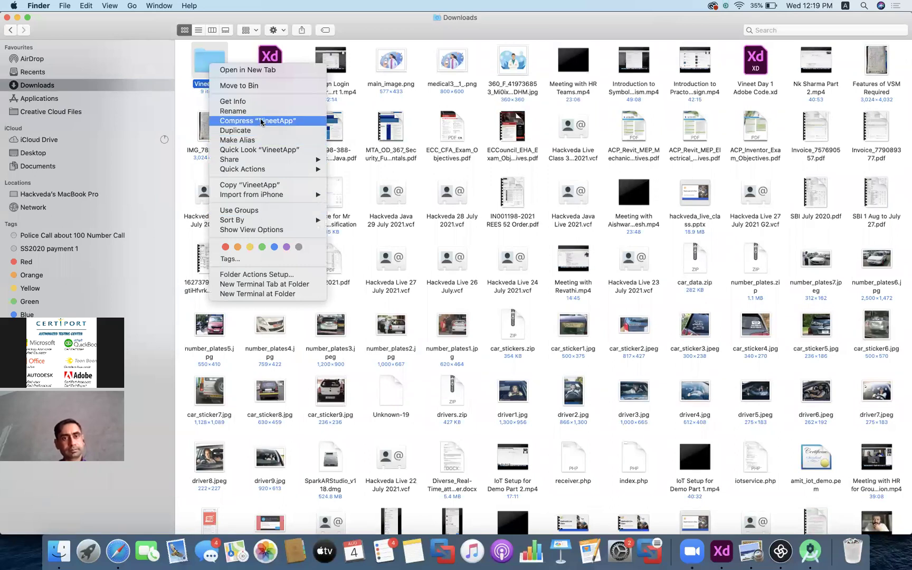
left_click(281, 123)
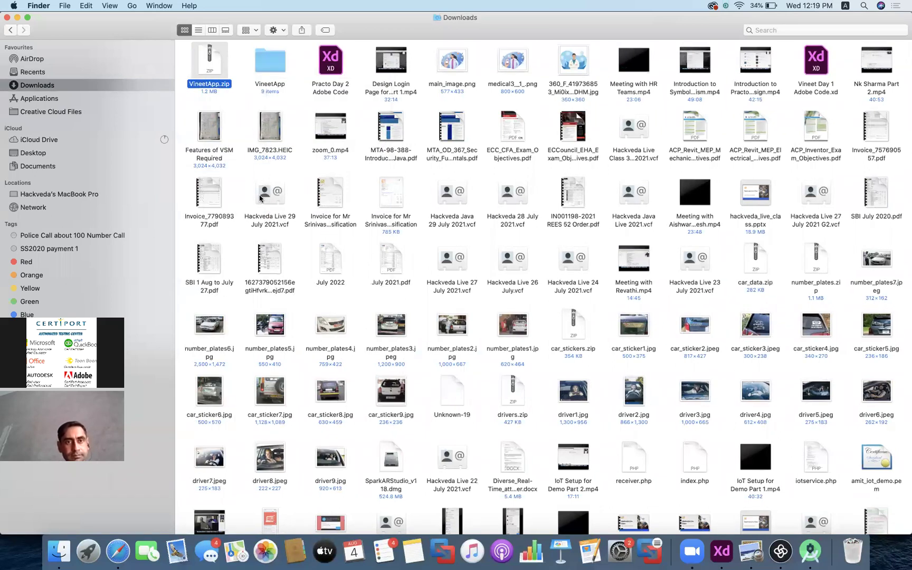
Return to the Trello card in Safari, attach VineetApp.zip from Downloads to the comment and save the edit
key("ctrl+Up")
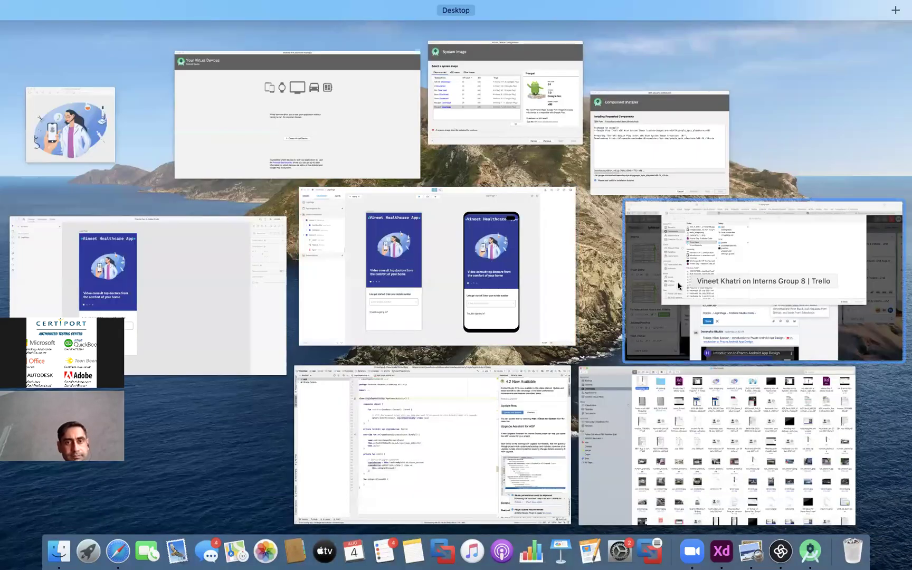
left_click(687, 307)
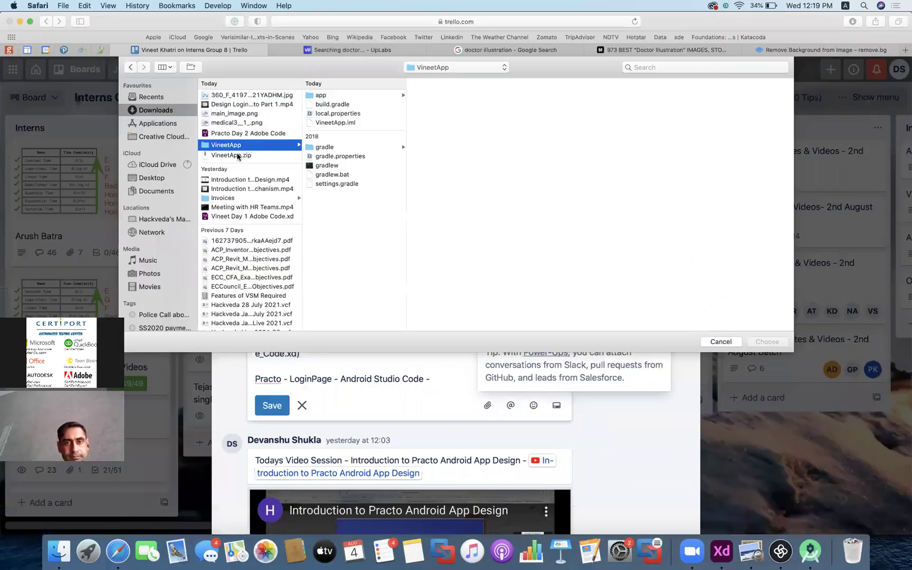
left_click(248, 156)
left_click(768, 343)
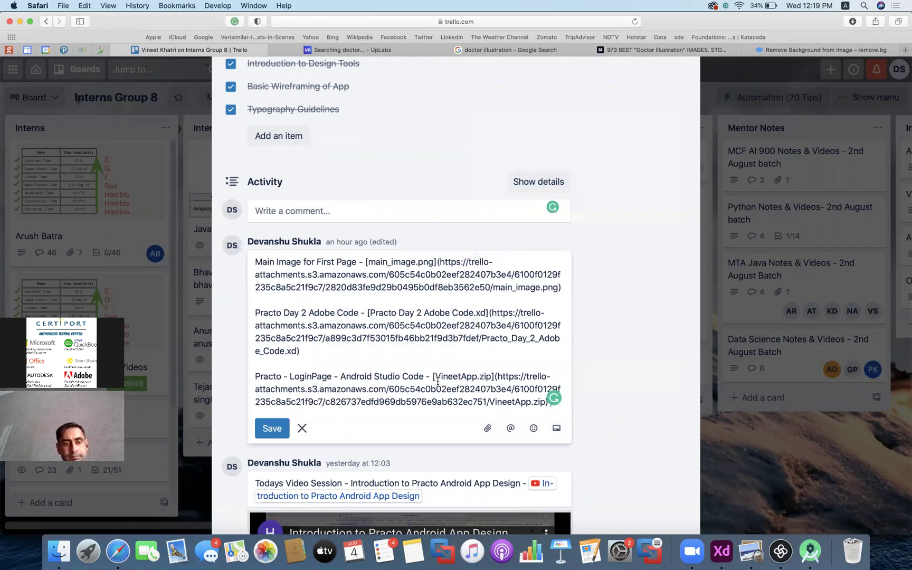
left_click(275, 430)
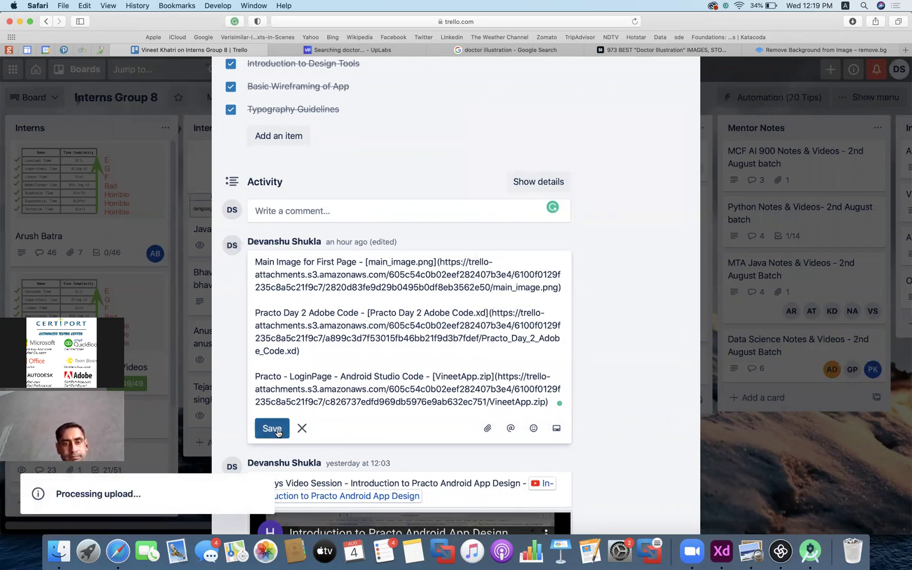
scroll(528, 331, "down", 2)
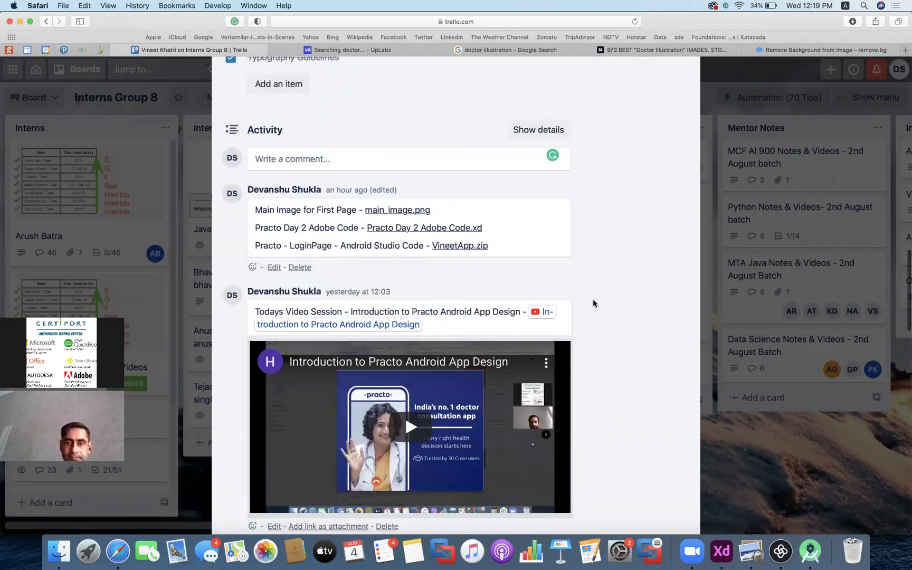
scroll(592, 304, "down", 1)
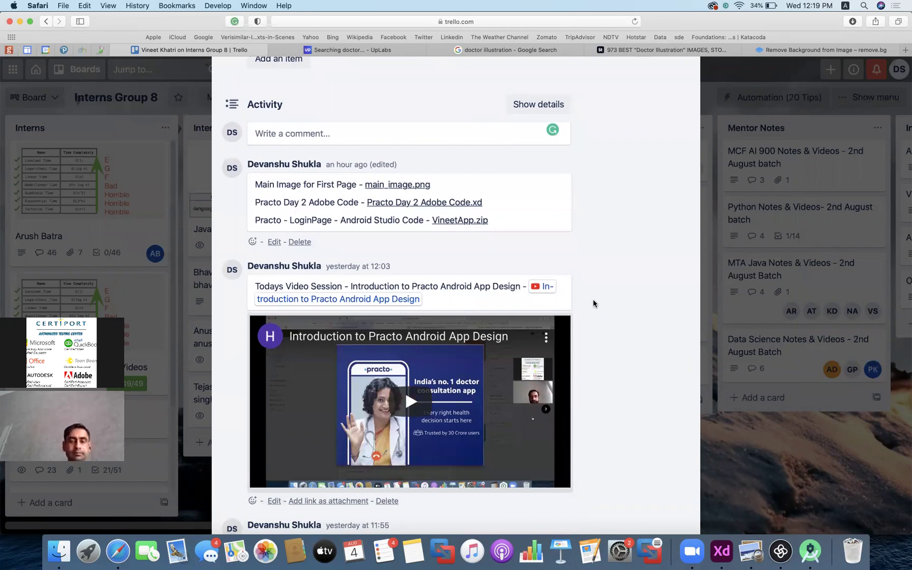
Switch to Android Studio, finish the Nougat image installation and create the virtual device Pixel 2 API 24, then close the device manager
key("ctrl+Up")
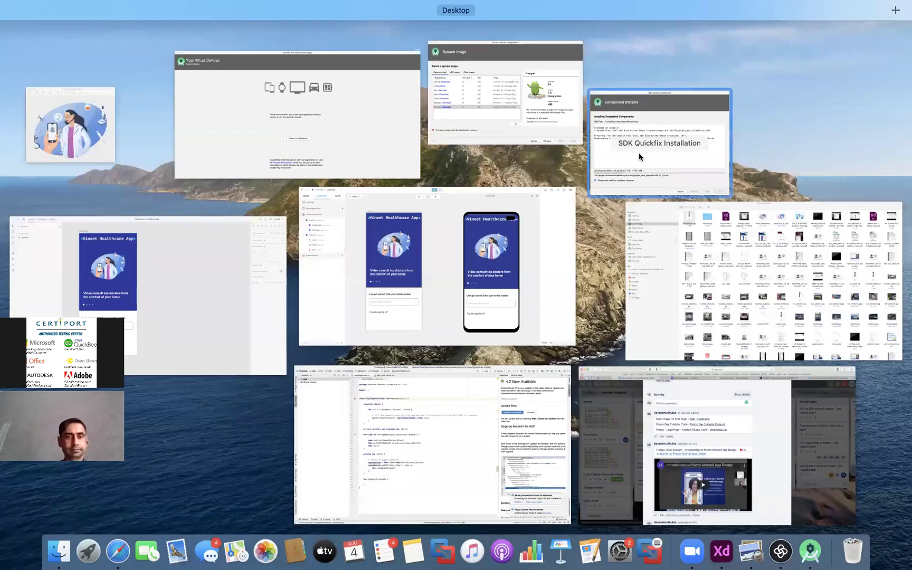
left_click(640, 190)
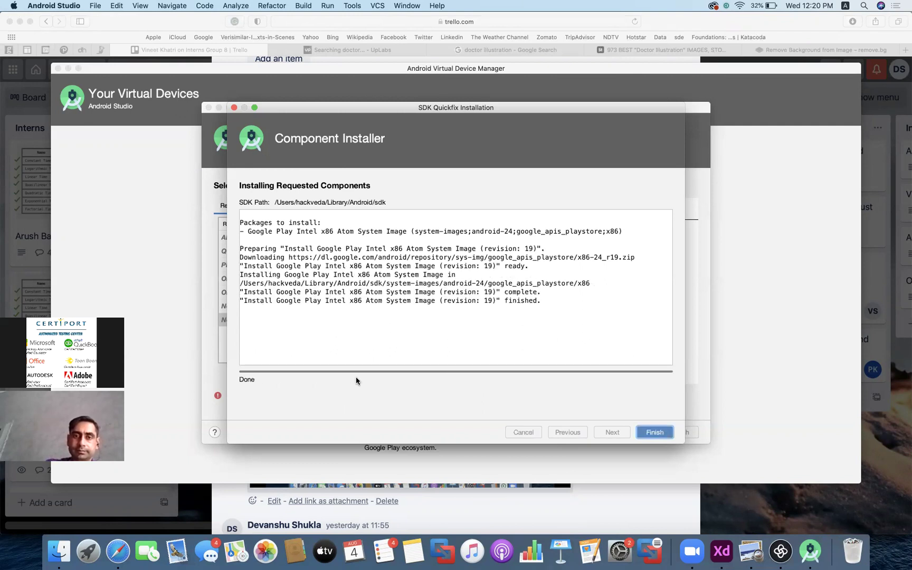
left_click(653, 432)
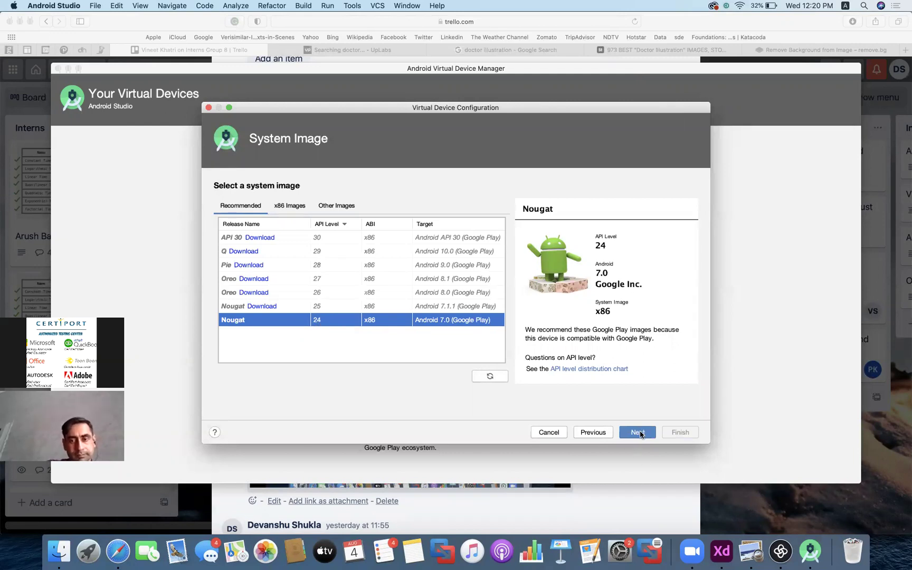
left_click(638, 433)
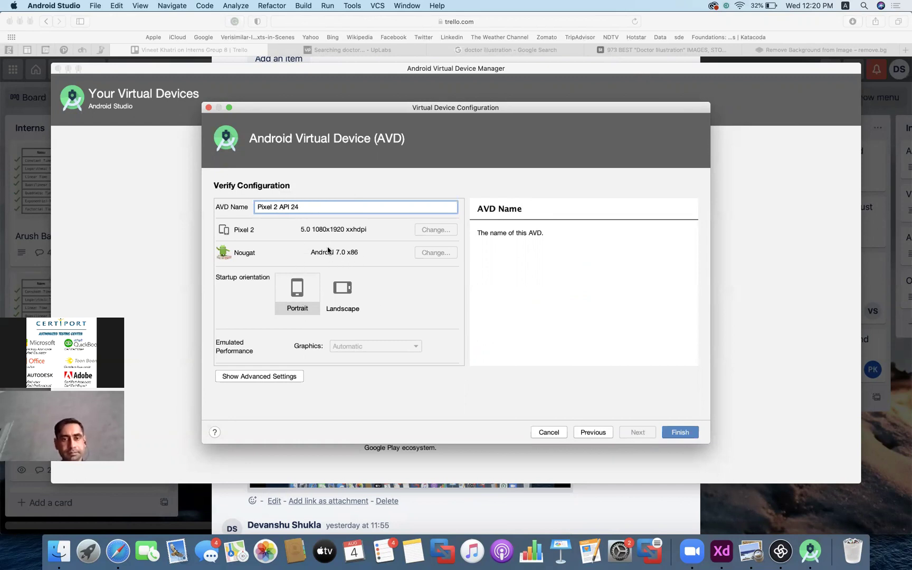
left_click(689, 435)
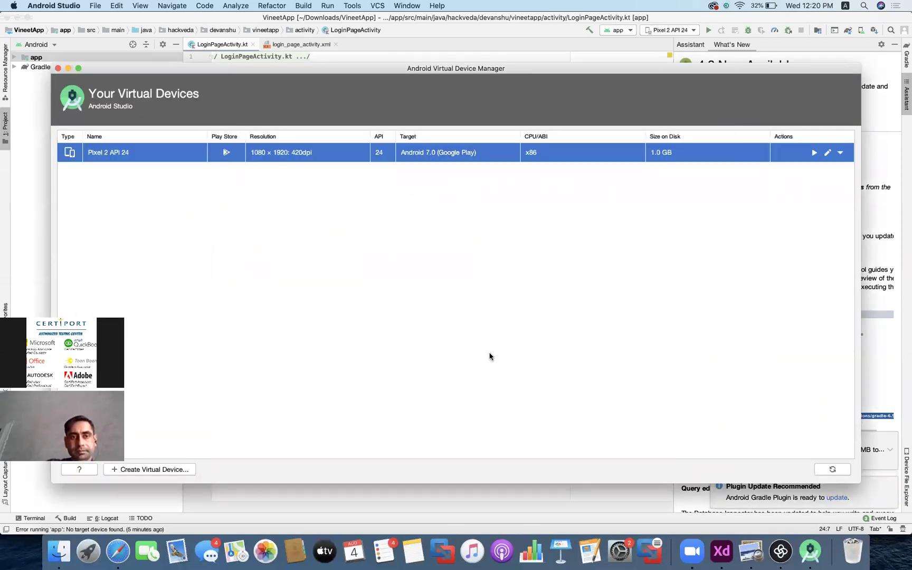
left_click(58, 68)
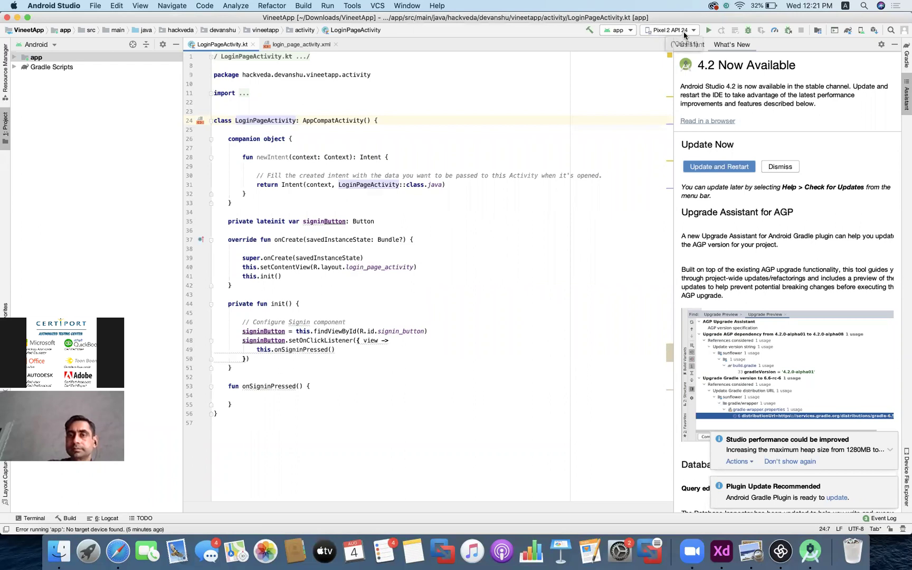
Run the app on the Pixel 2 API 24 emulator and move the emulator window clear of the code
left_click(709, 32)
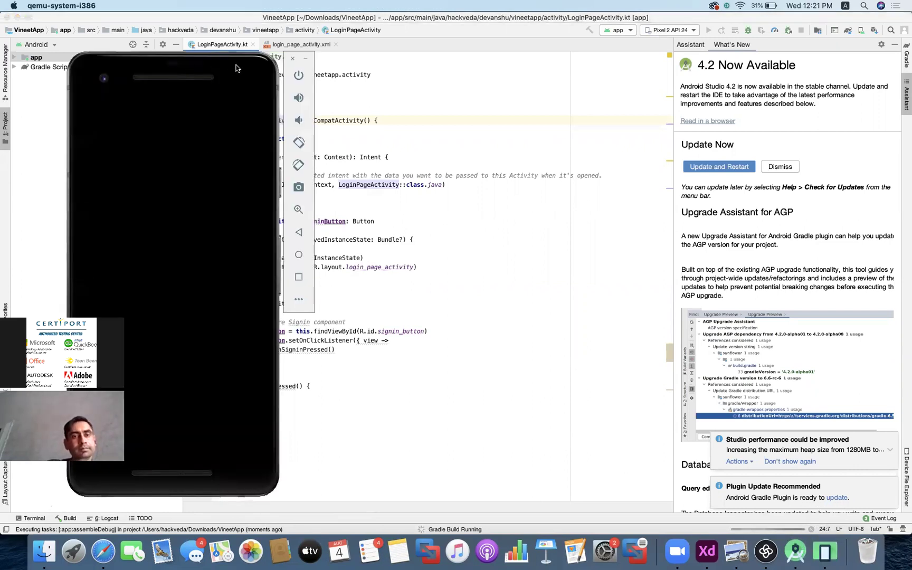
left_click_drag(238, 67, 827, 67)
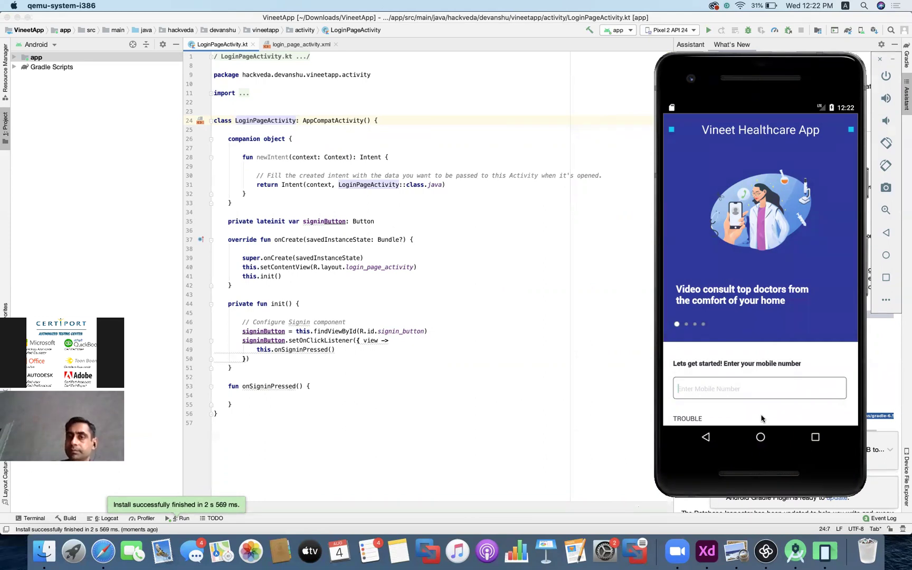
left_click(692, 390)
type("98917990")
key("BackSpace")
key("BackSpace")
key("BackSpace")
key("BackSpace")
key("BackSpace")
key("BackSpace")
key("BackSpace")
key("BackSpace")
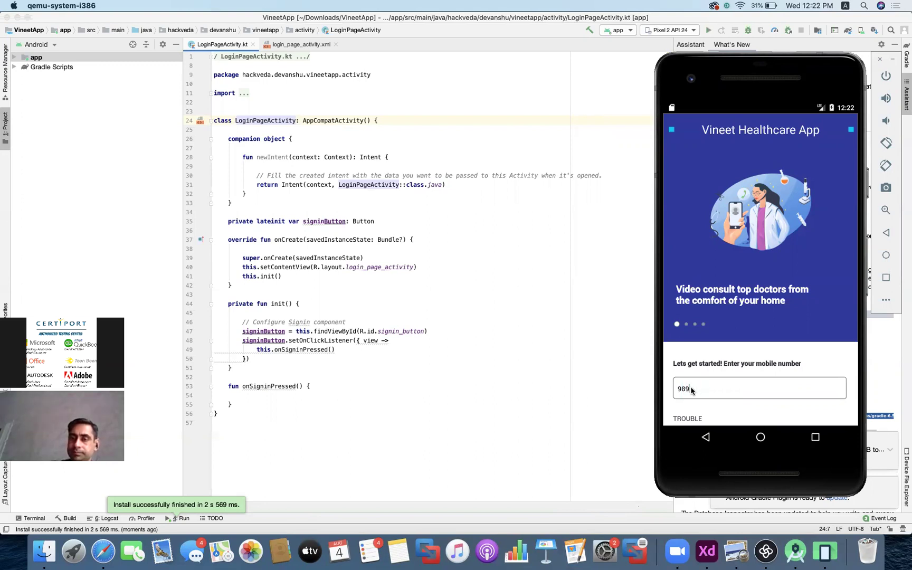
Fill in the mobile number on the emulated login page using the phone's on-screen keypad and confirm the entry
left_click(691, 390)
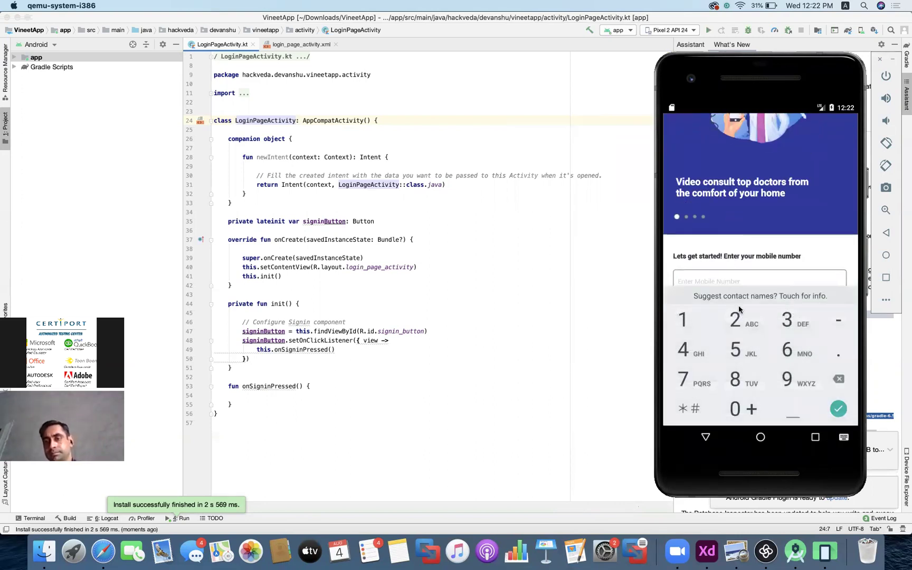
left_click(788, 380)
left_click(790, 351)
left_click(739, 351)
left_click(682, 353)
left_click(744, 374)
left_click(745, 319)
left_click(745, 348)
left_click(788, 320)
left_click(703, 372)
left_click(736, 407)
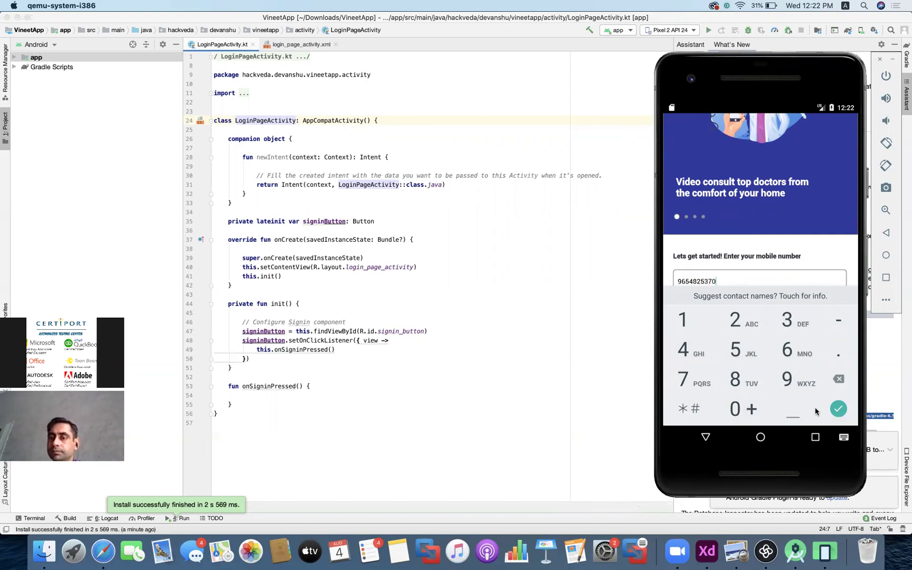
left_click(839, 410)
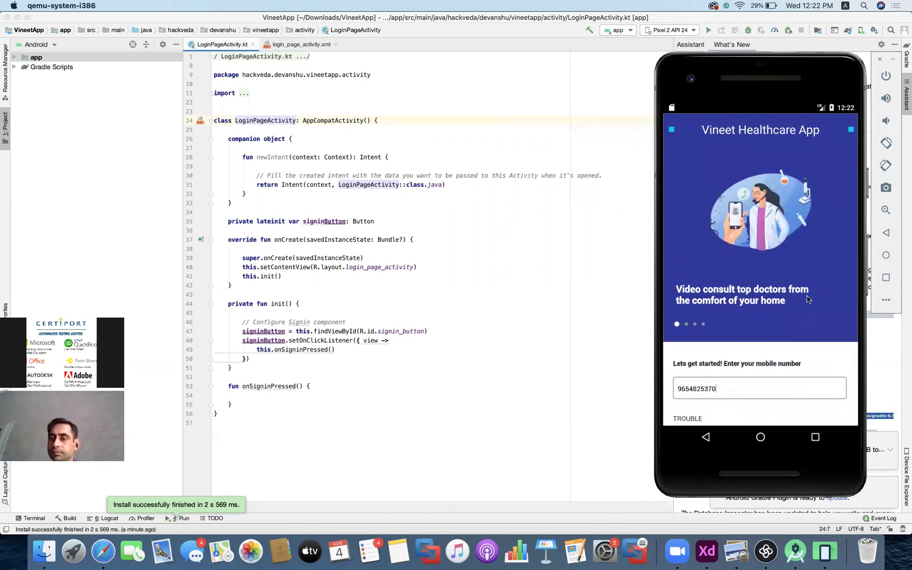